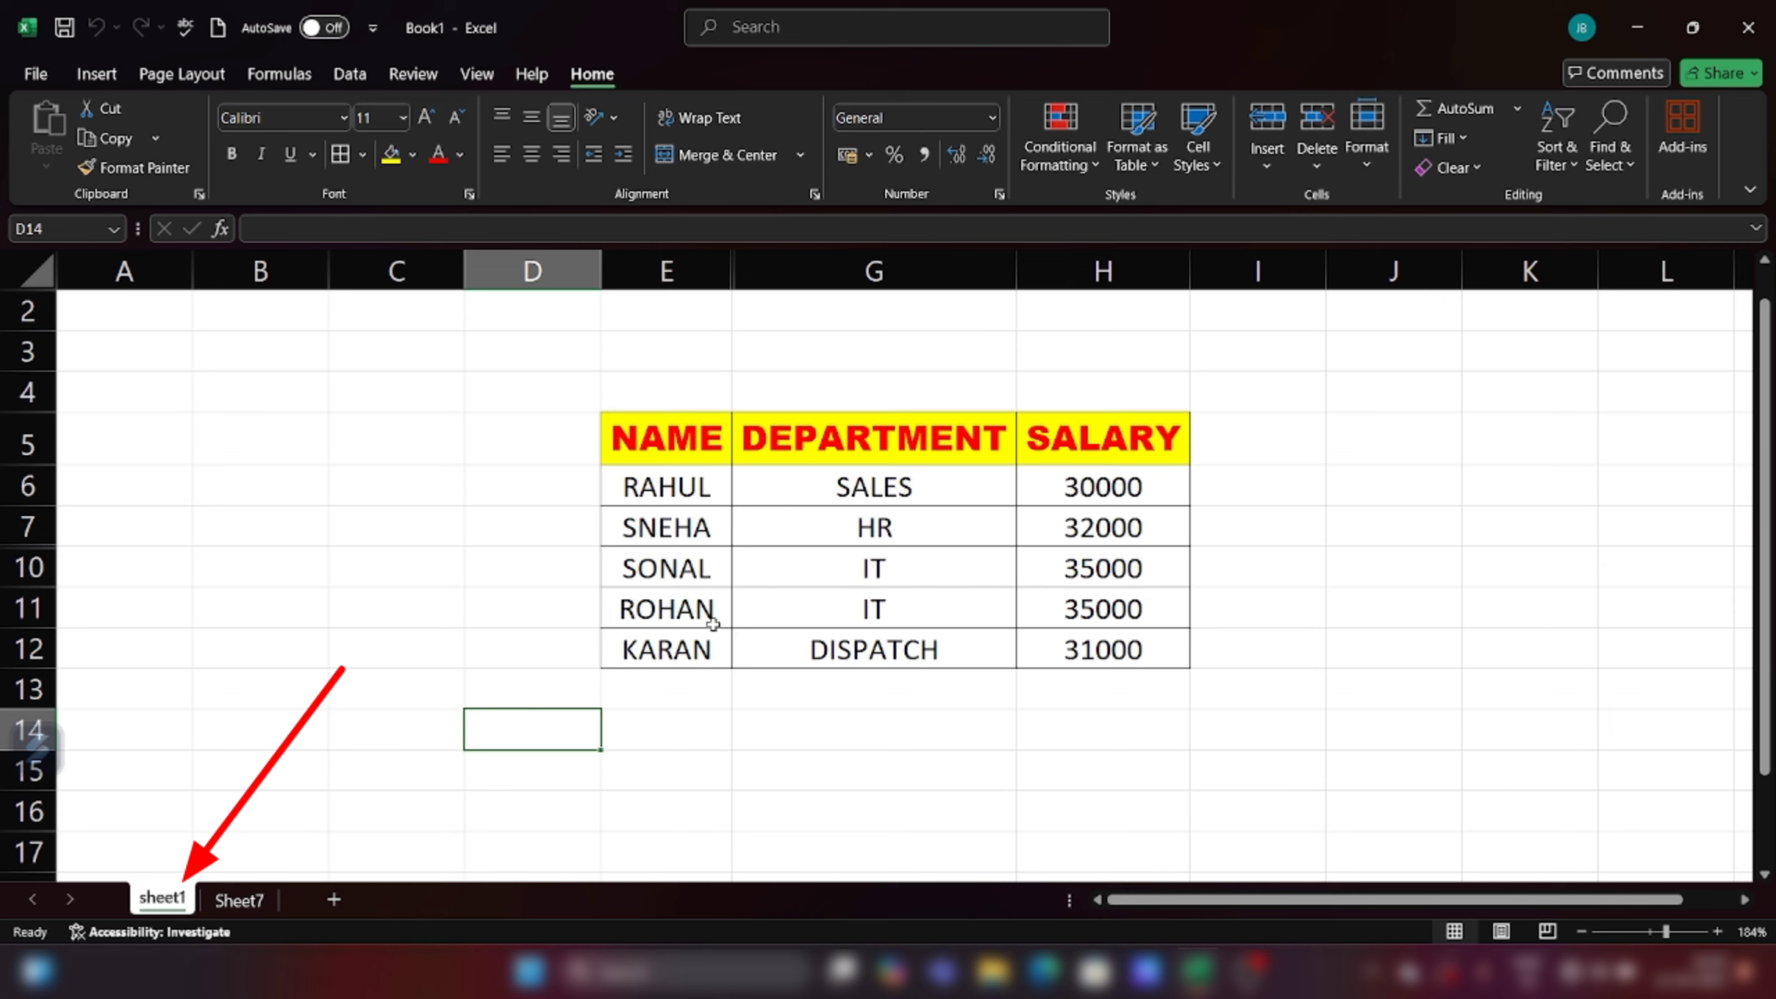
# Step: Undo the last edit, then insert a blank cell at E11 with Shift cells down
pyautogui.click(459, 656)
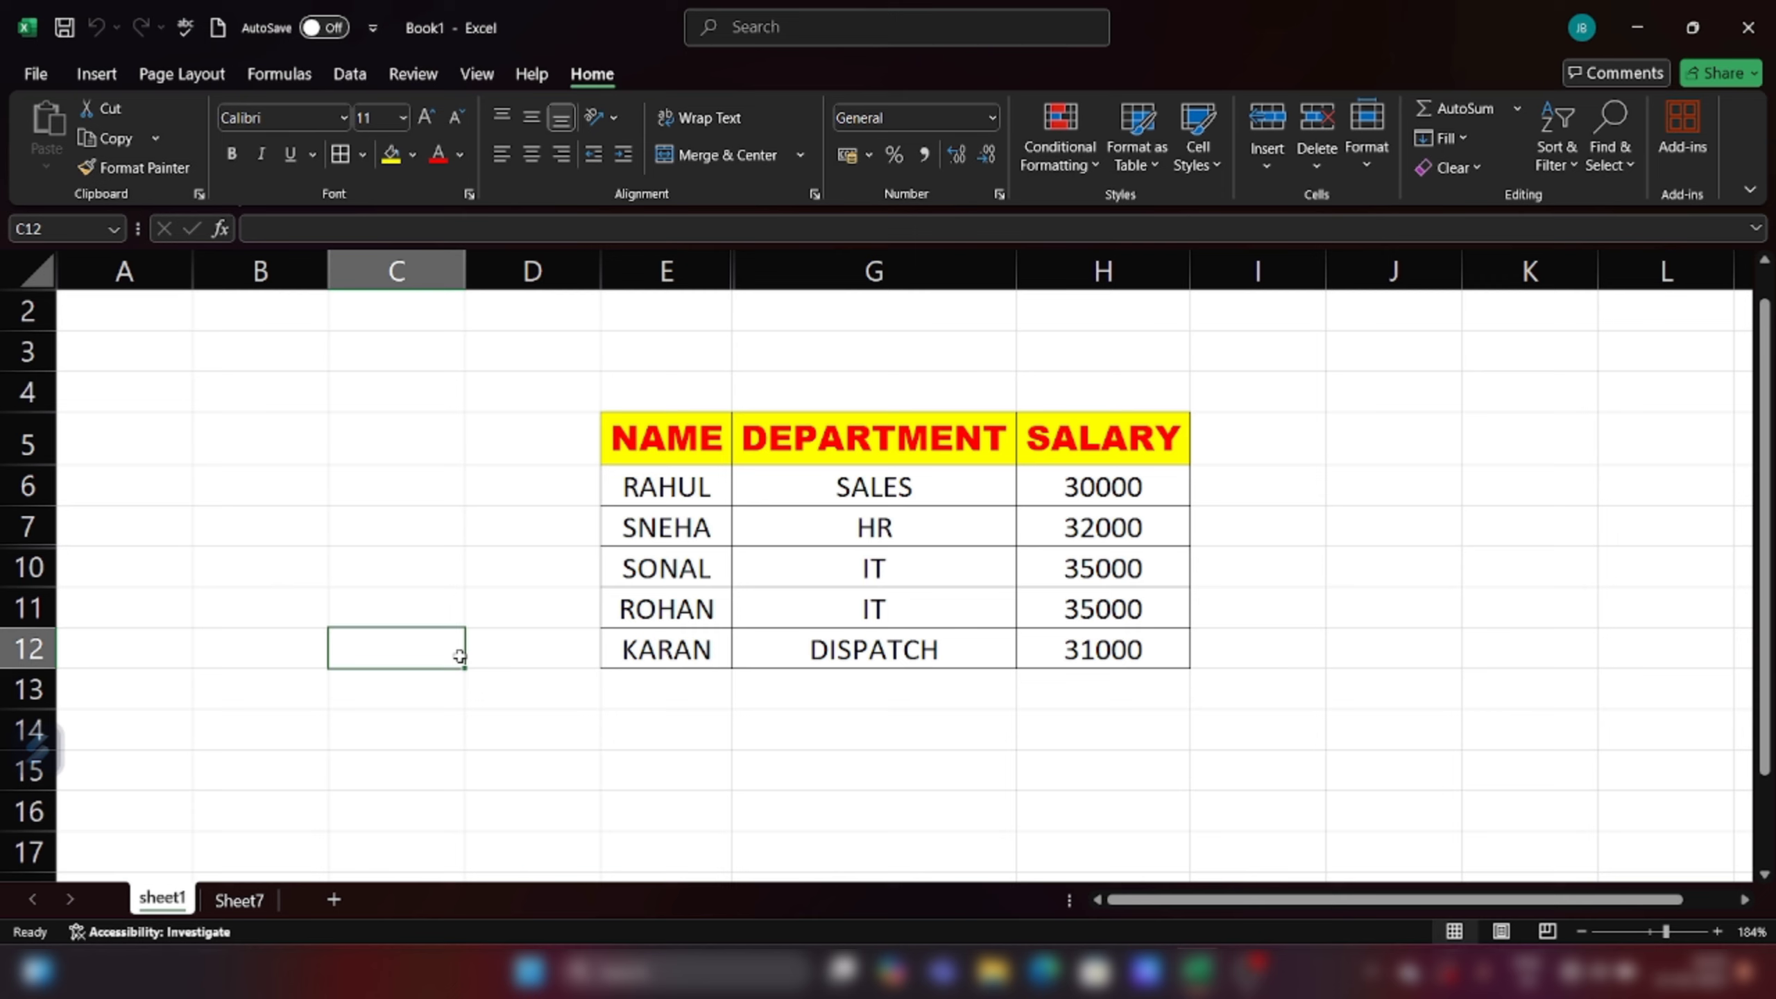
pyautogui.hotkey('ctrl', 'z')
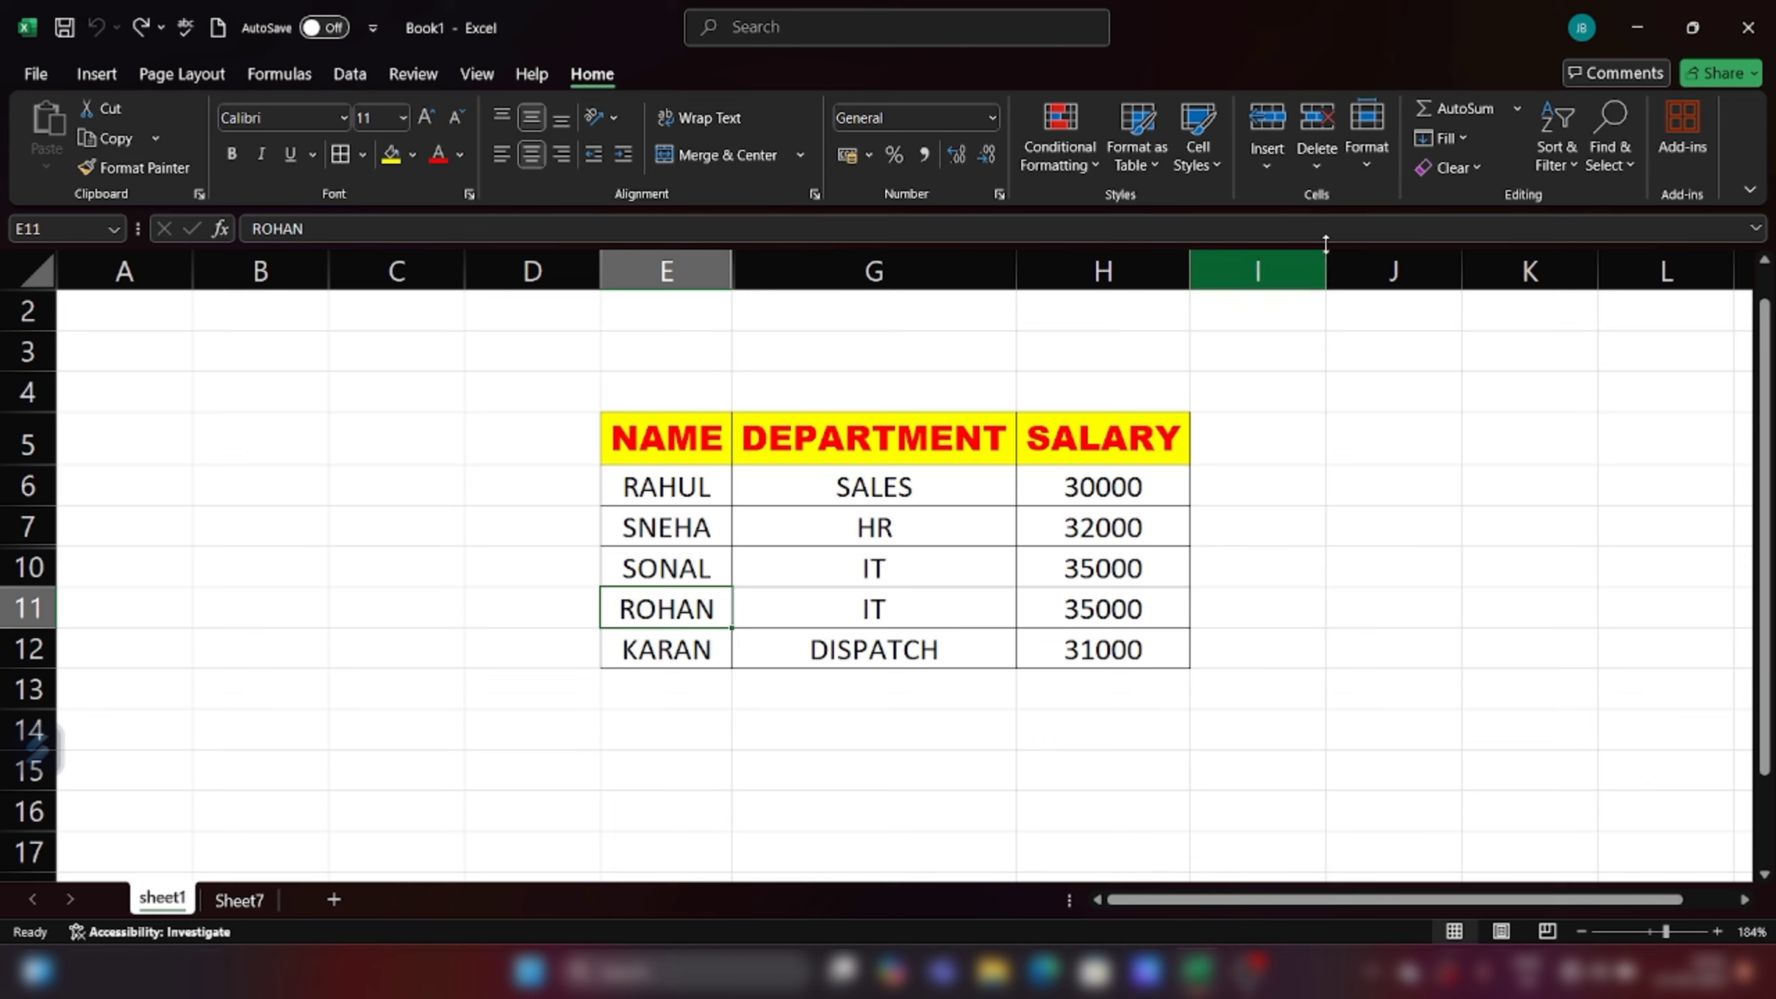
pyautogui.click(1265, 168)
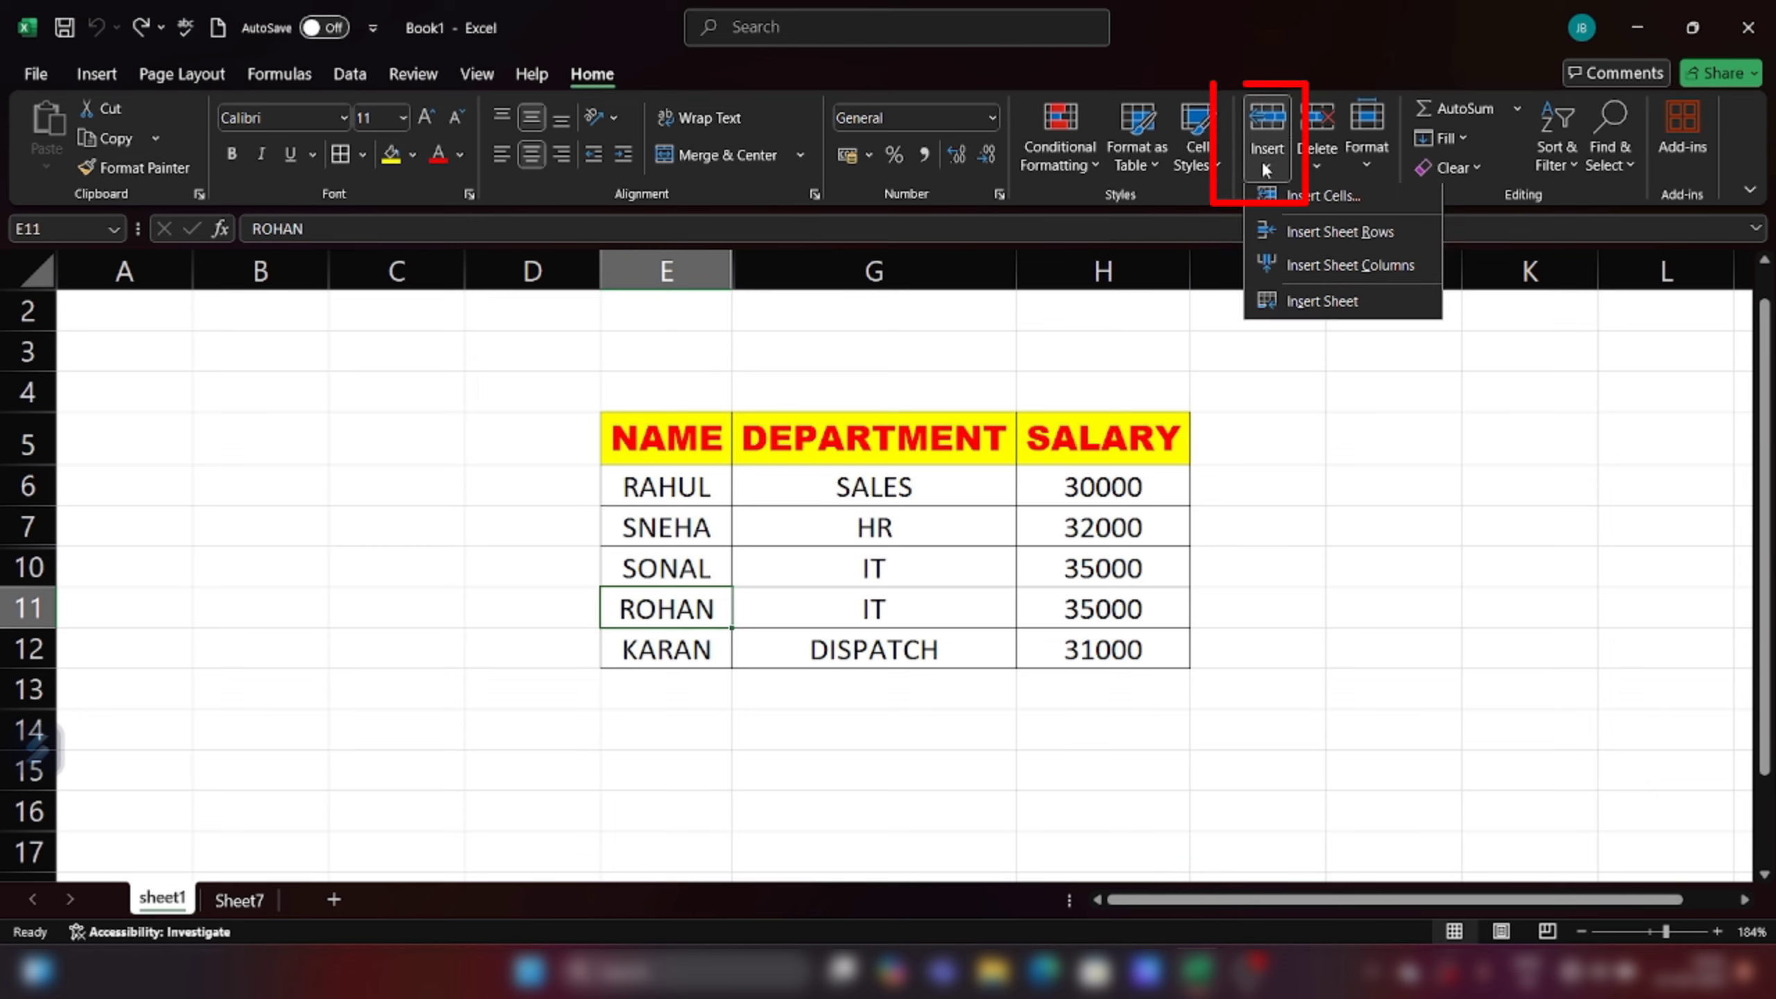
pyautogui.click(1322, 211)
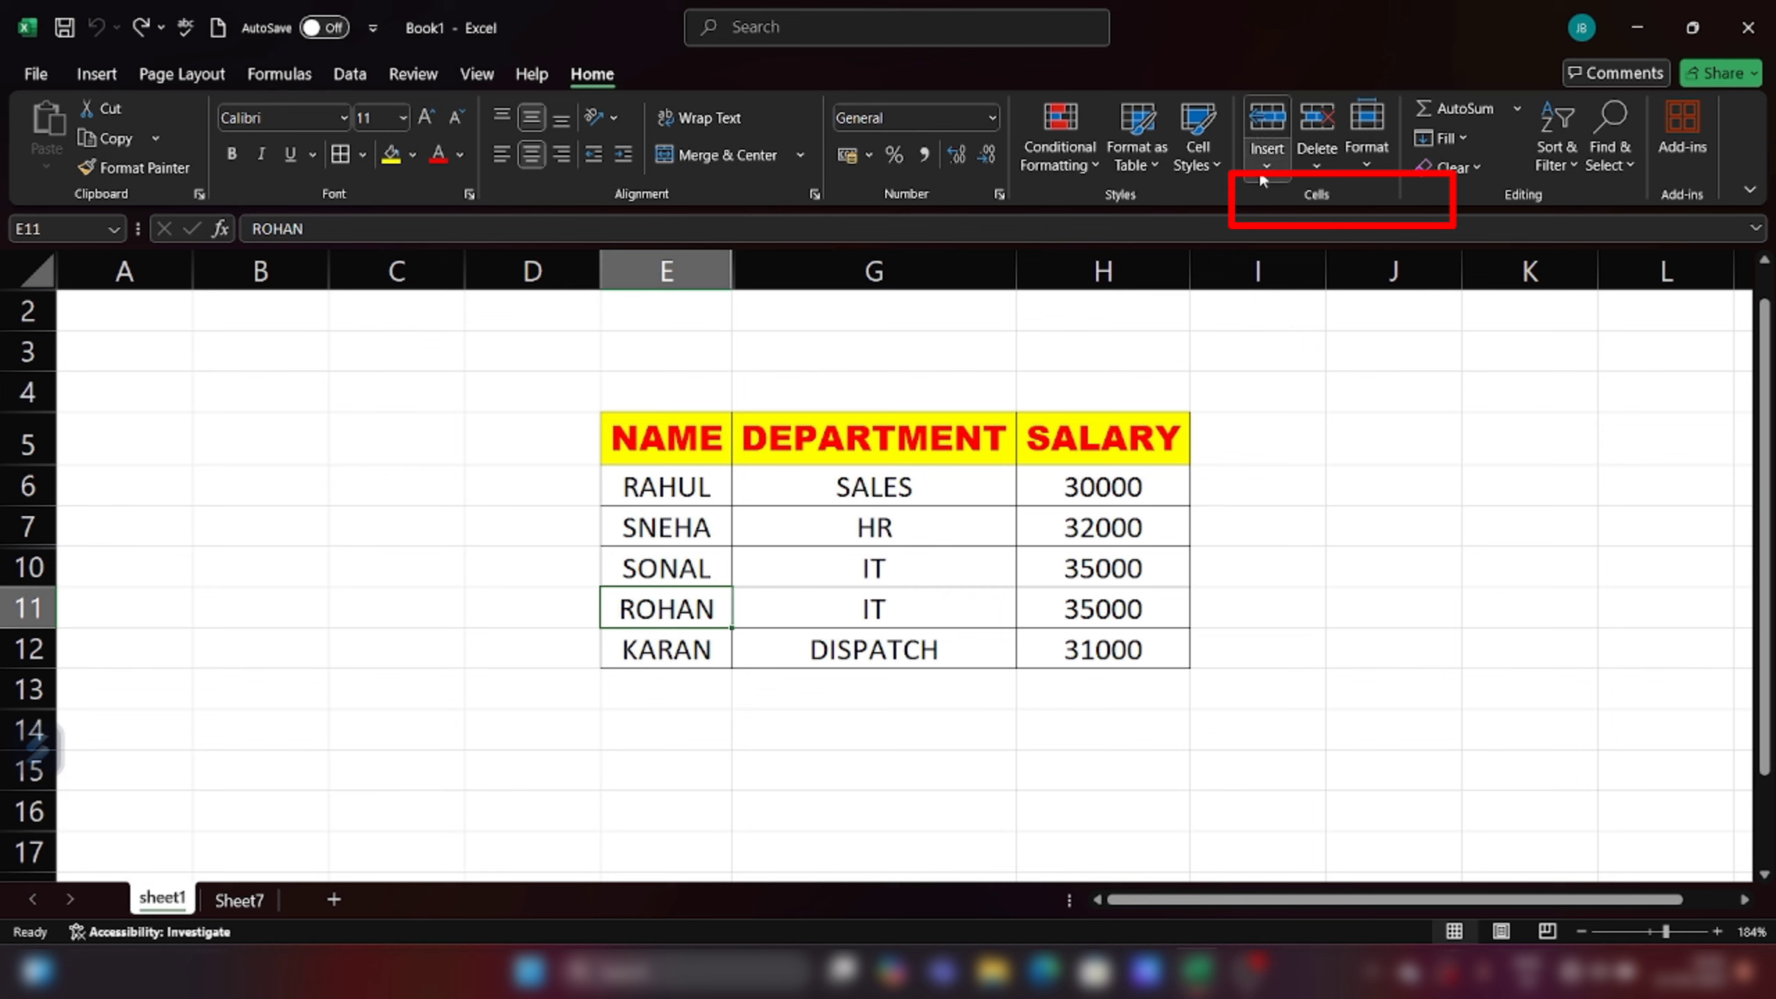
pyautogui.click(1265, 162)
pyautogui.click(1318, 199)
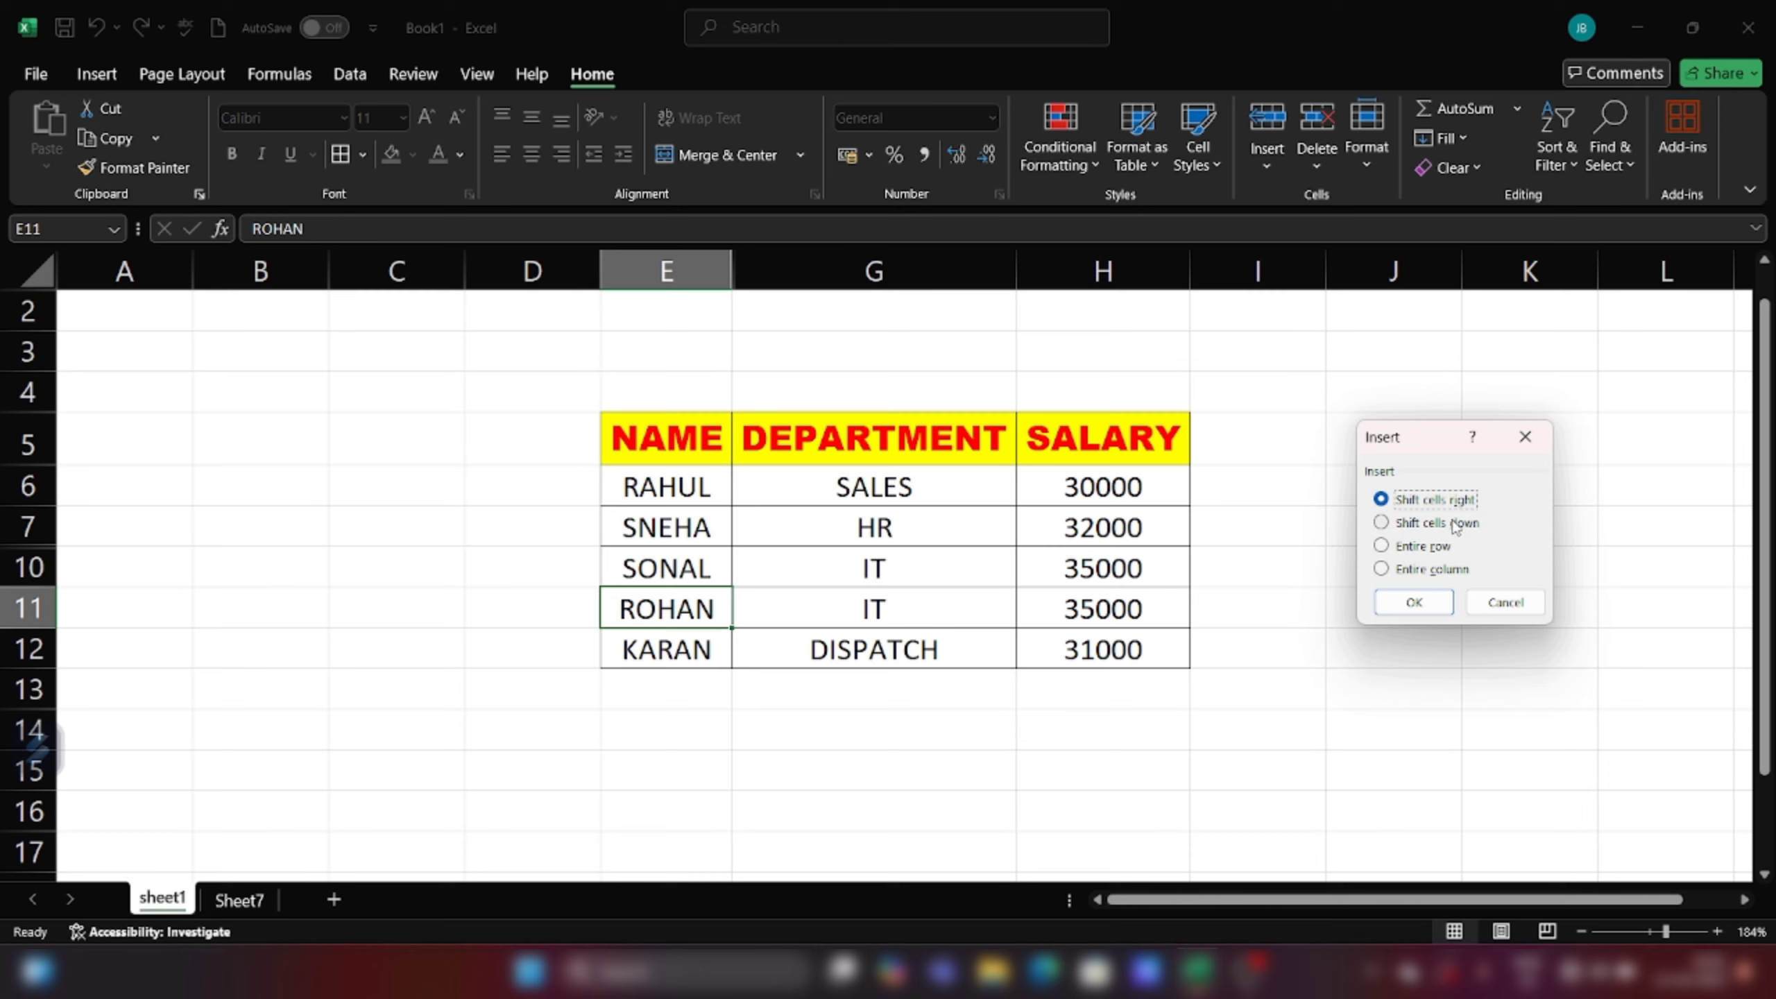
pyautogui.click(1383, 523)
pyautogui.click(1406, 607)
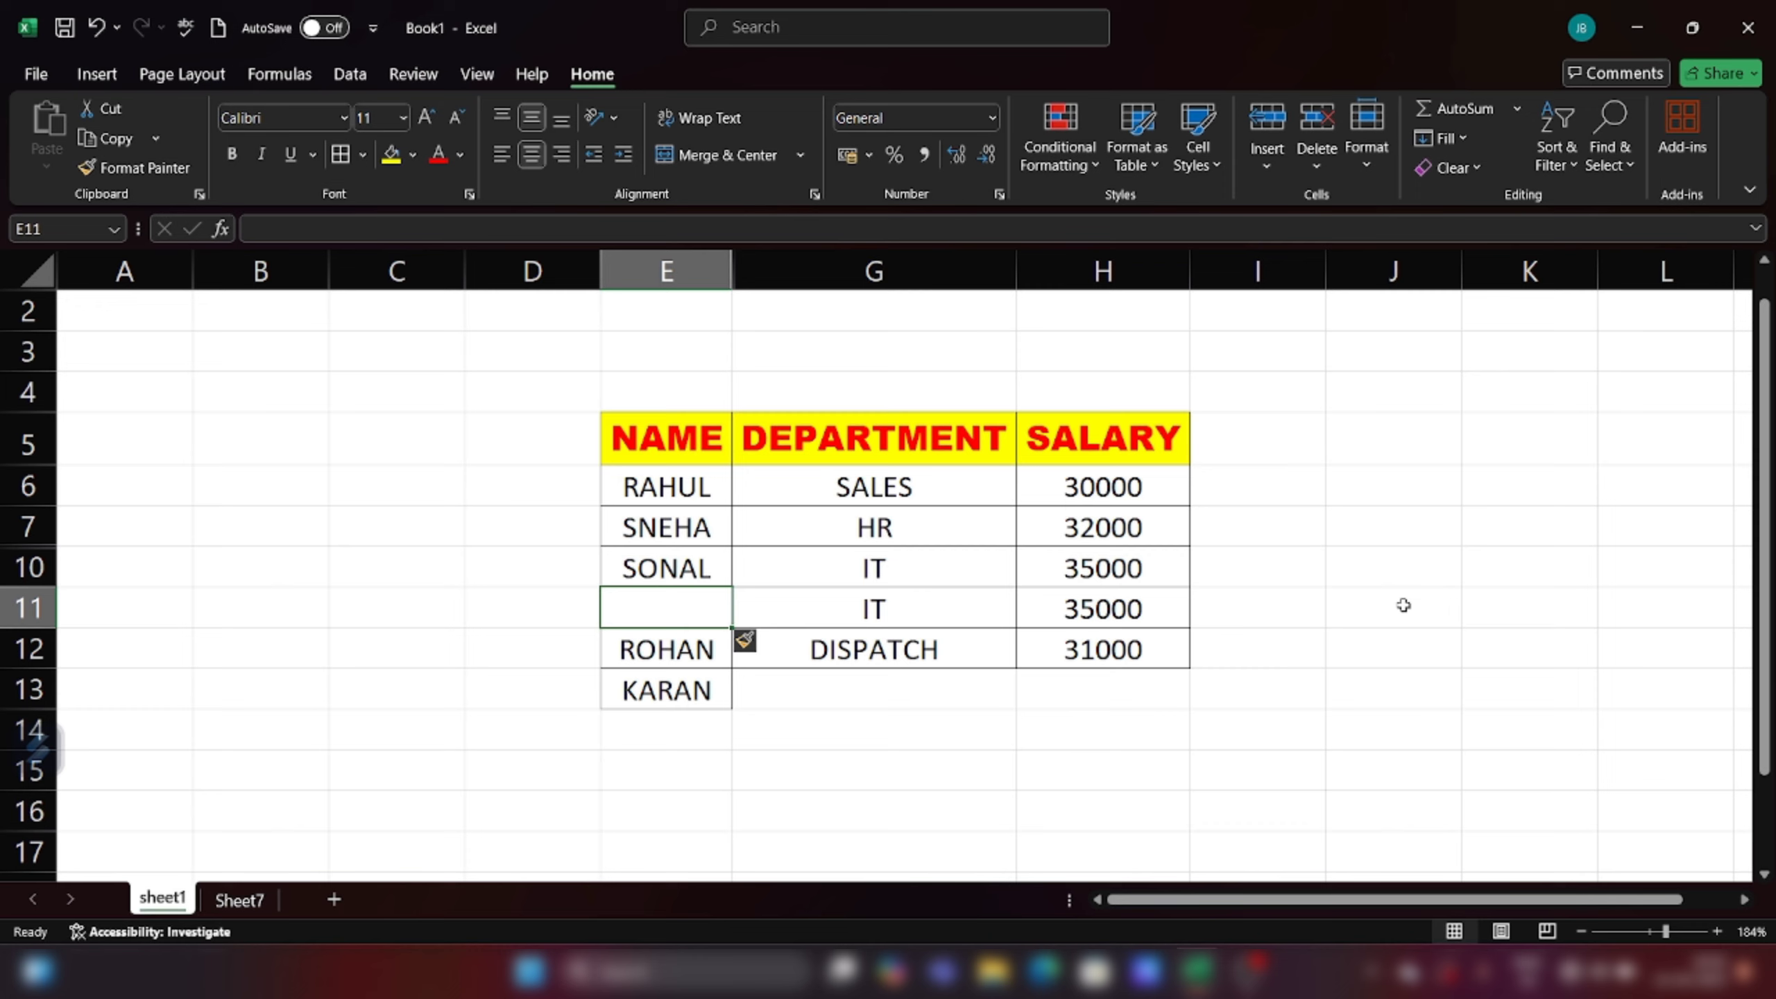
# Step: Insert a blank sheet row at row 10, moving SONAL down to row 11
pyautogui.press('Up')
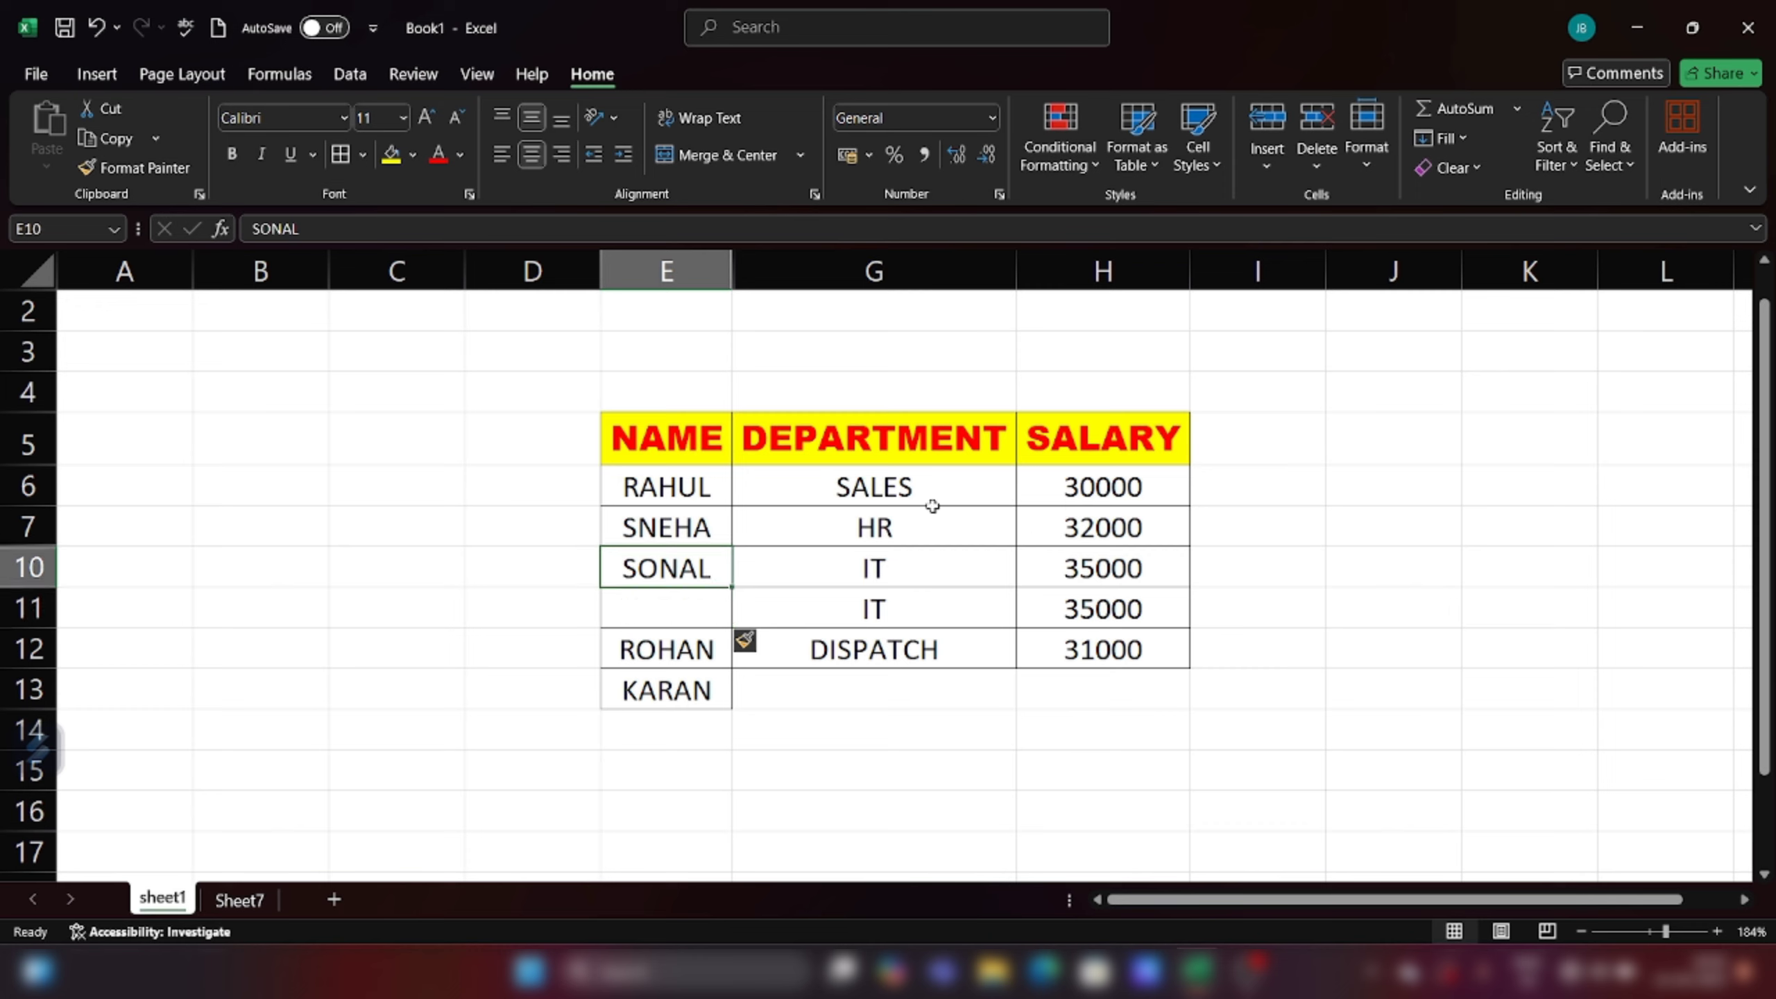
pyautogui.click(1267, 166)
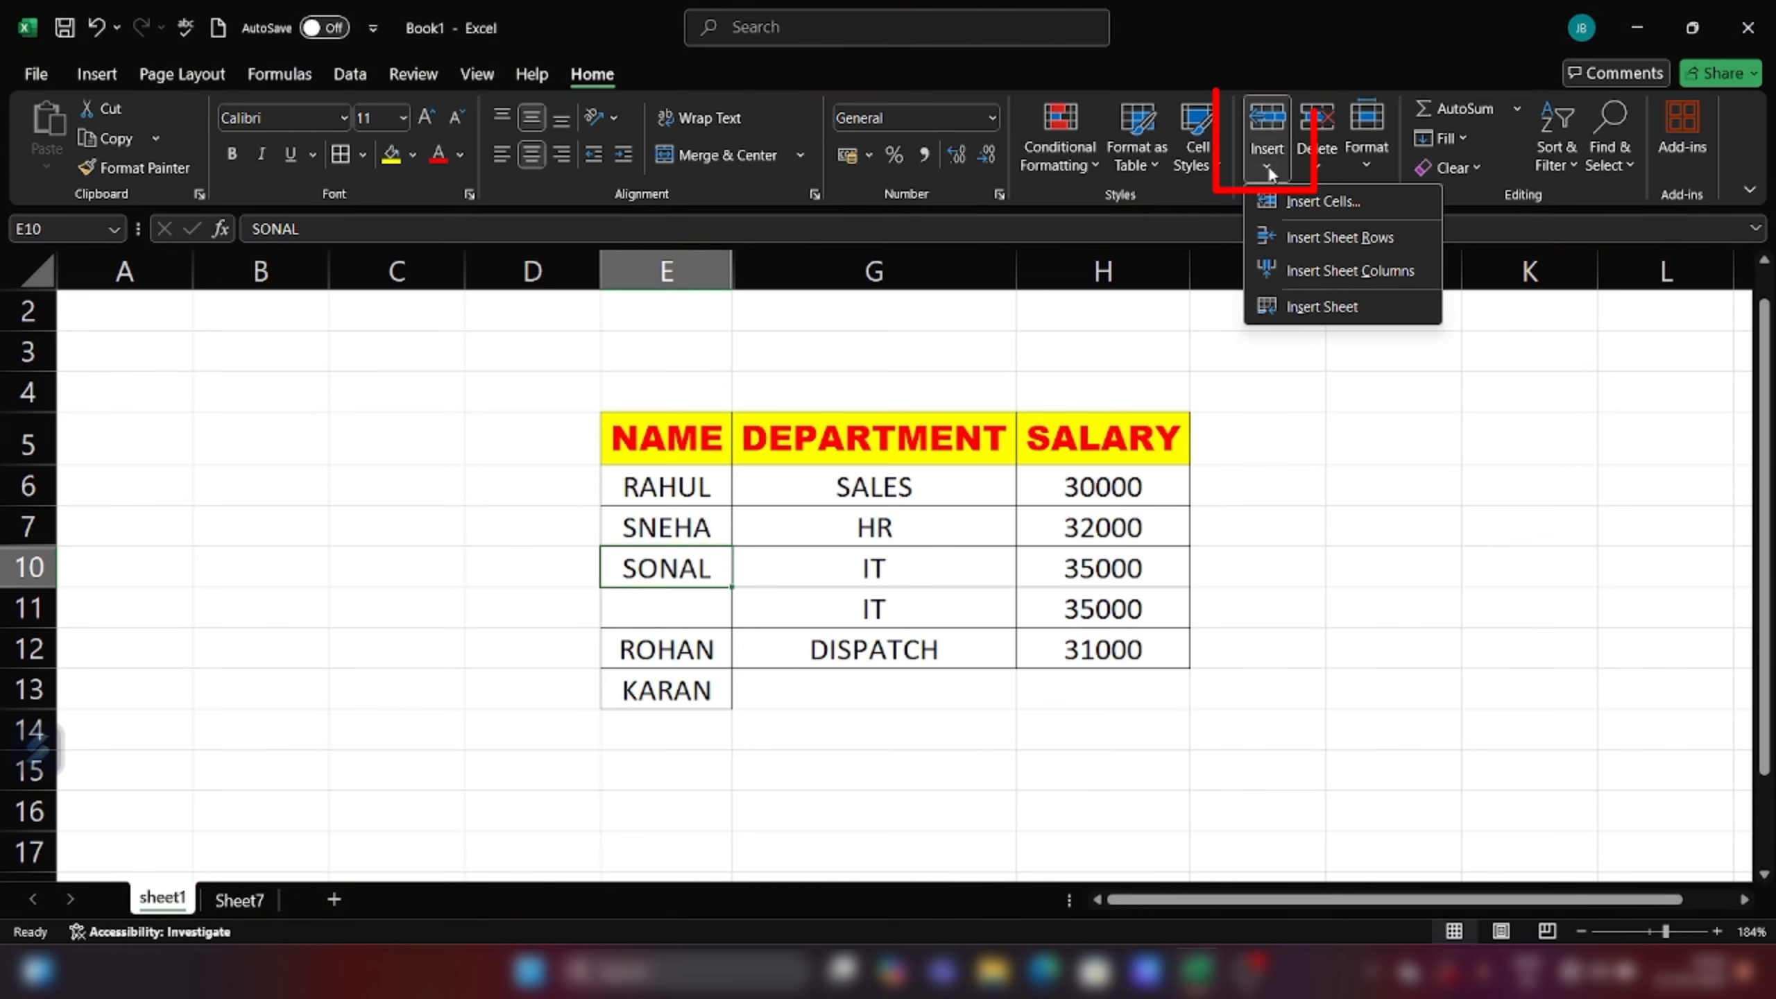
pyautogui.click(1374, 239)
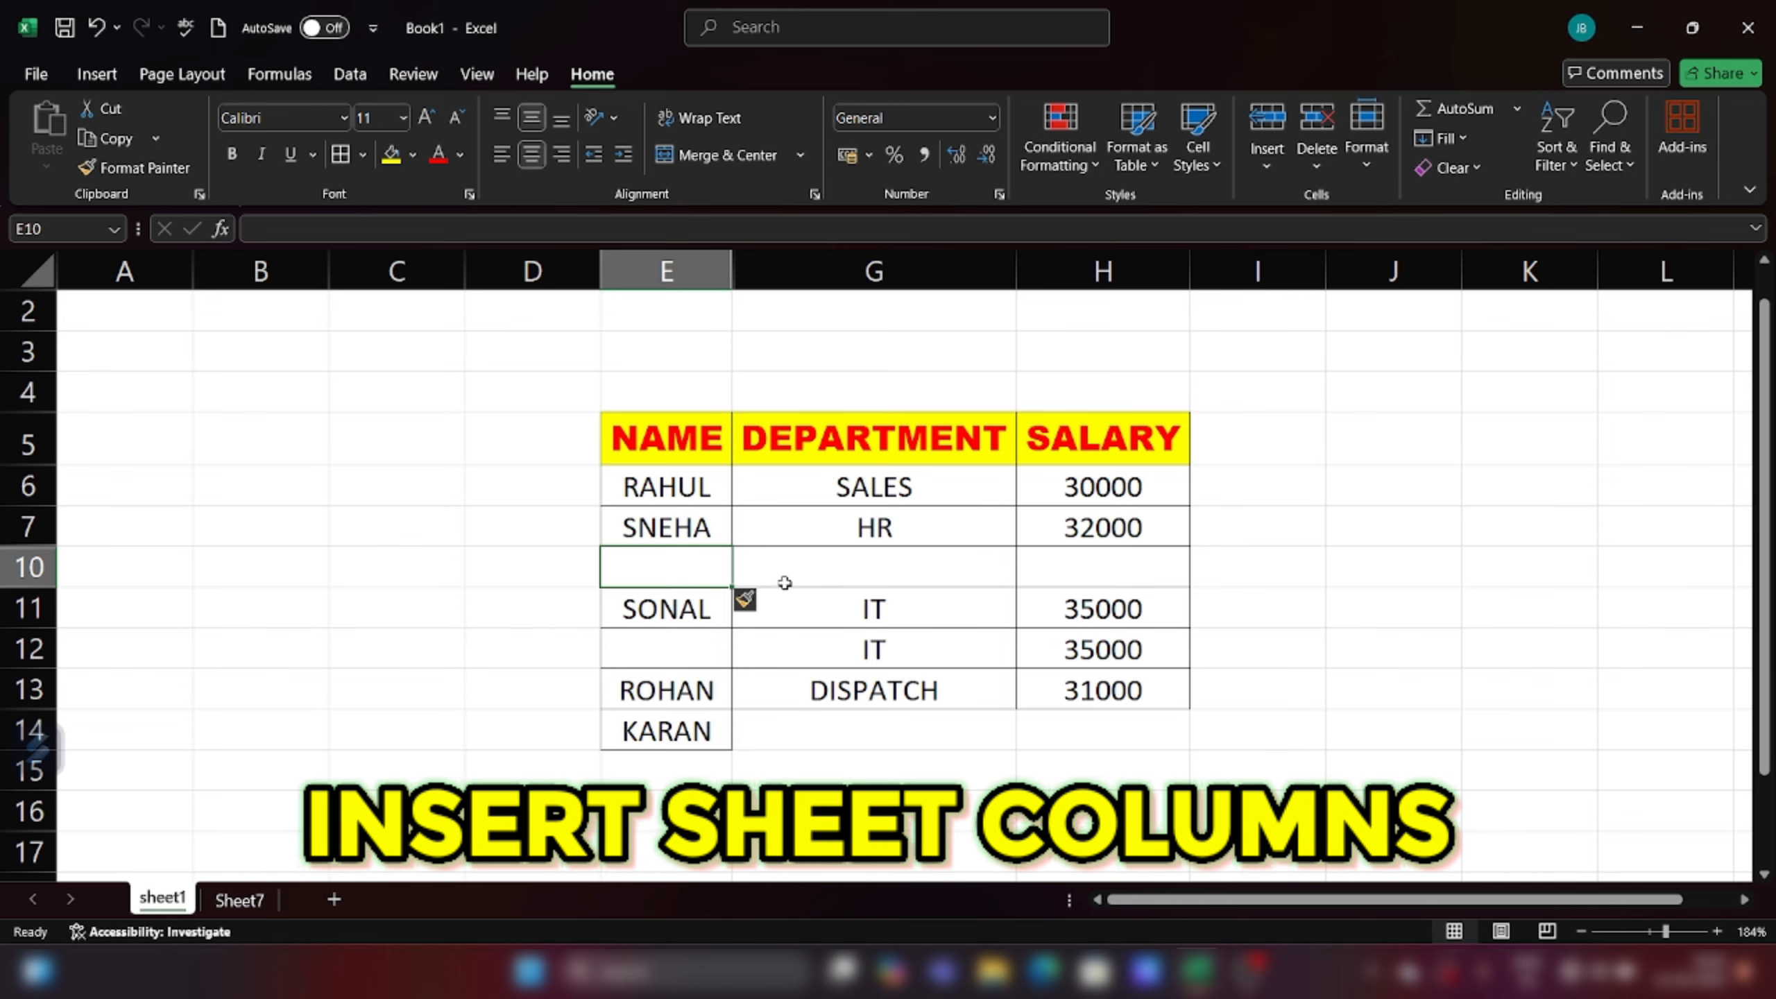
# Step: Insert a blank sheet column at H, between DEPARTMENT and SALARY
pyautogui.click(1072, 449)
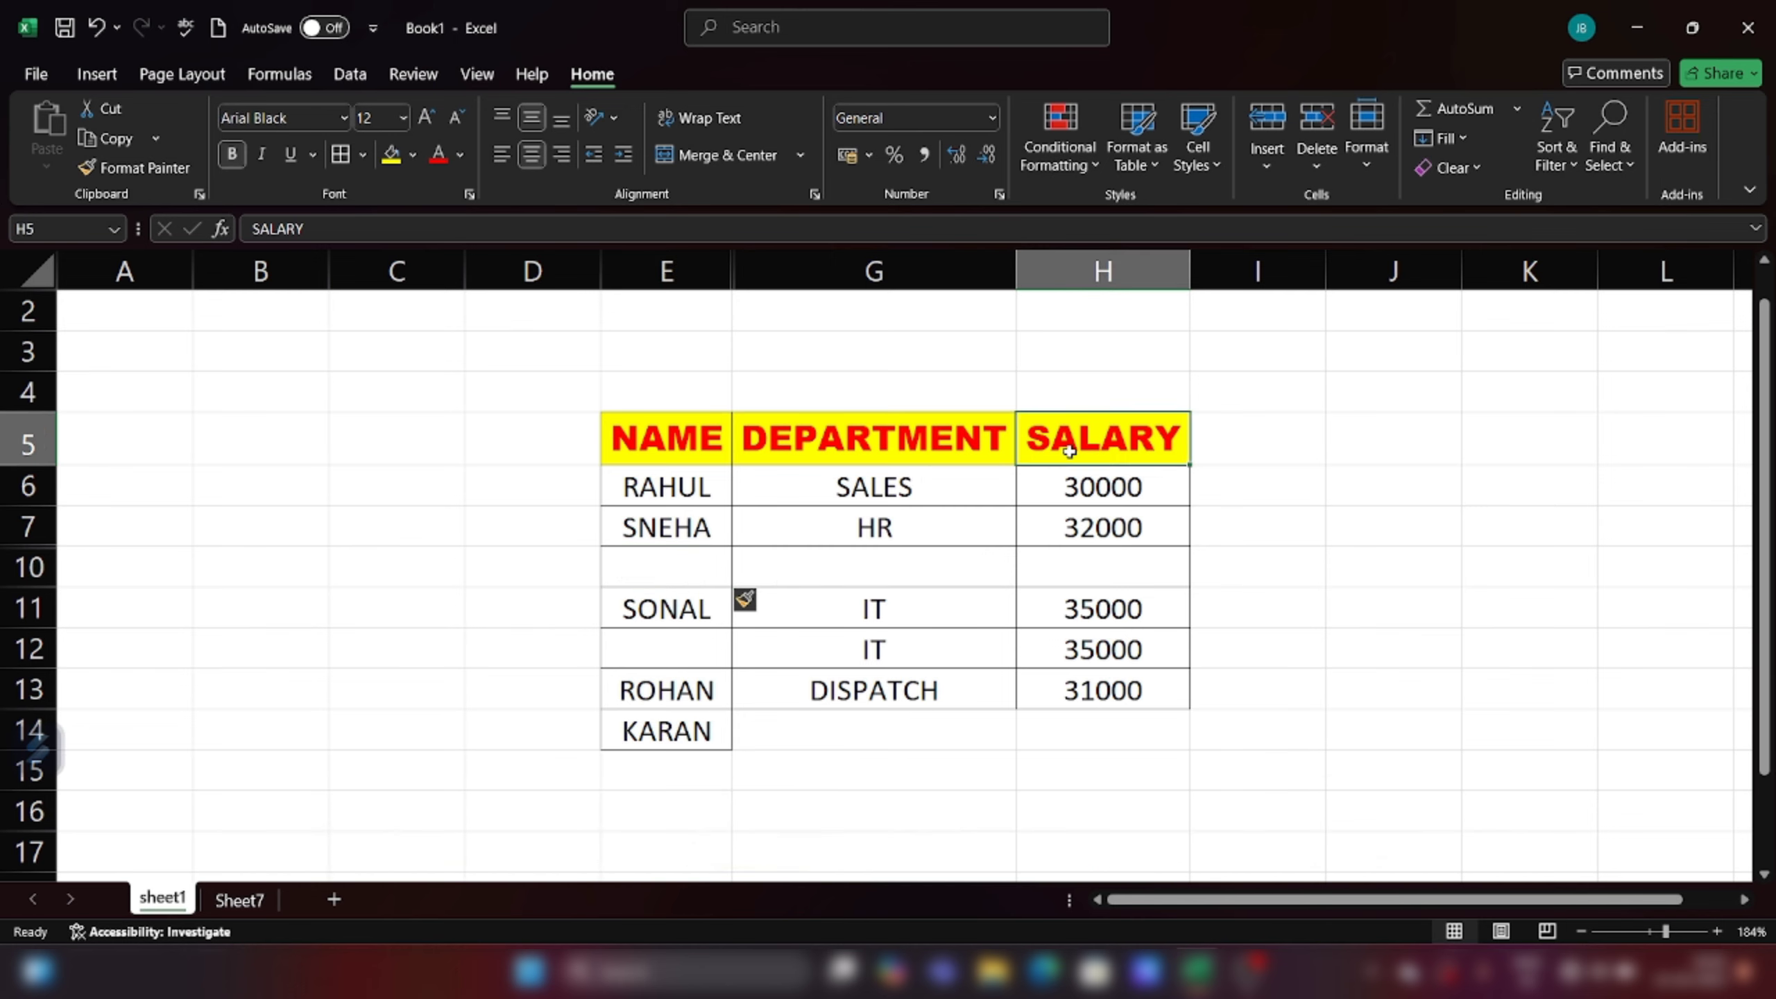
pyautogui.click(1265, 155)
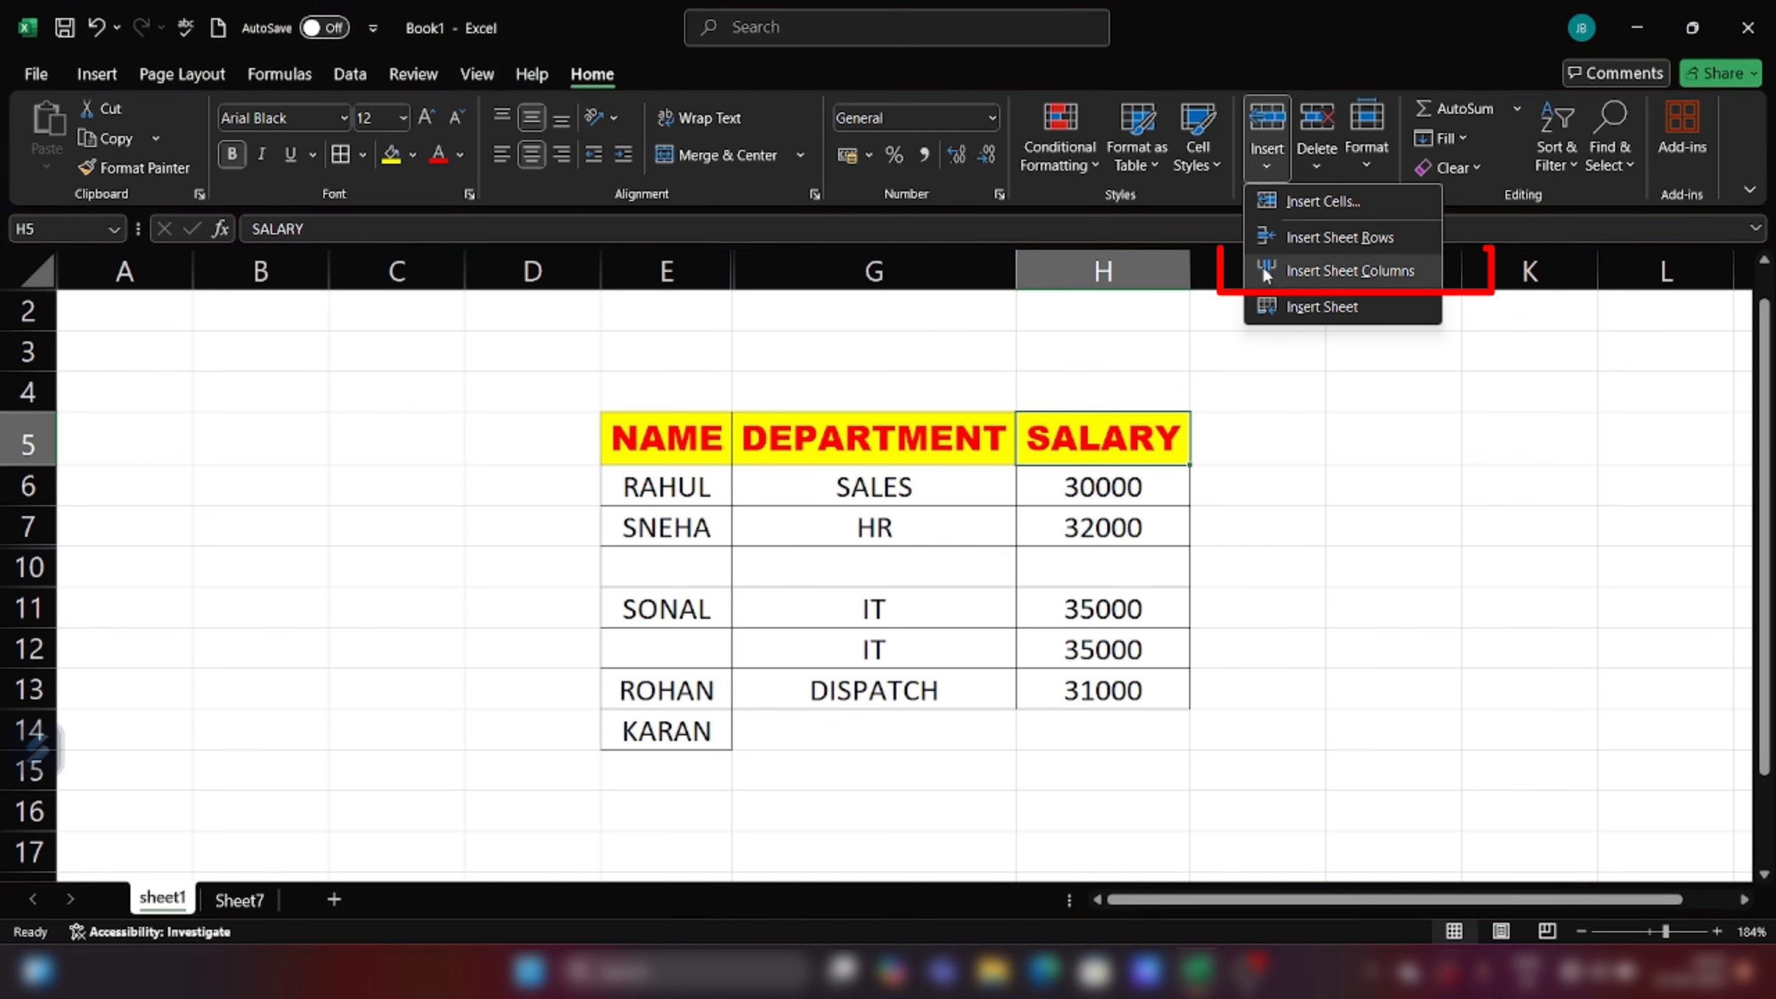
pyautogui.click(1331, 275)
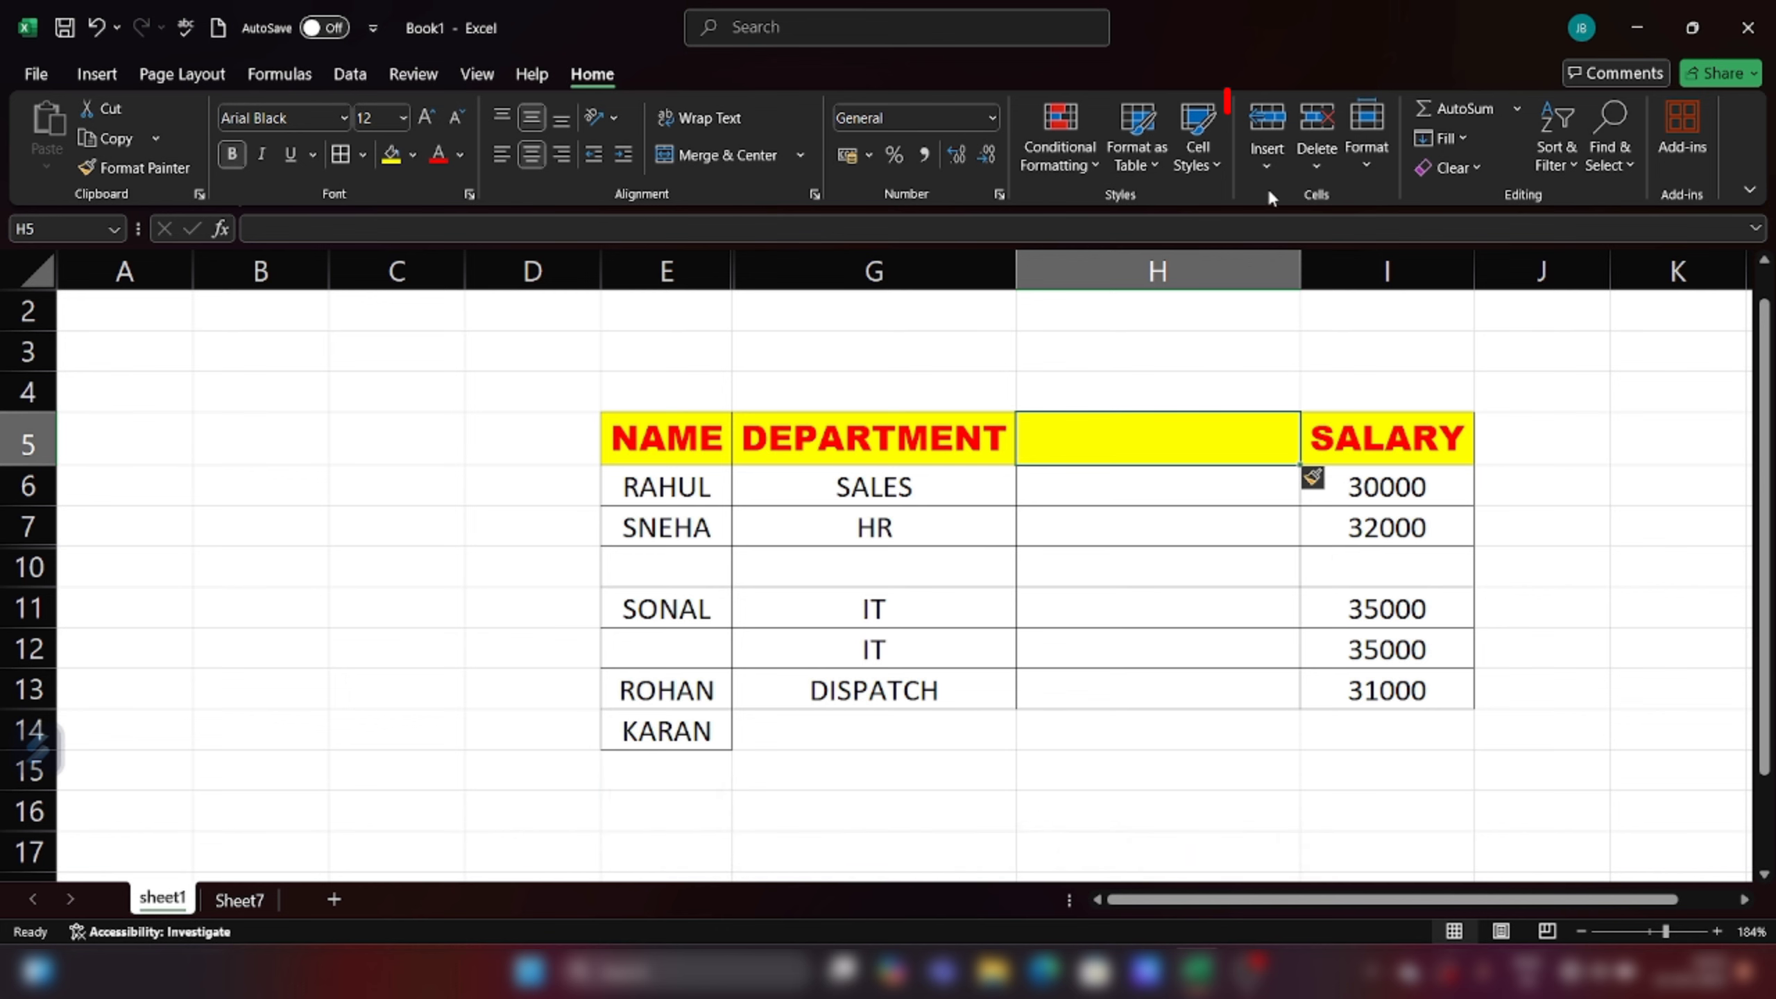
pyautogui.click(1264, 168)
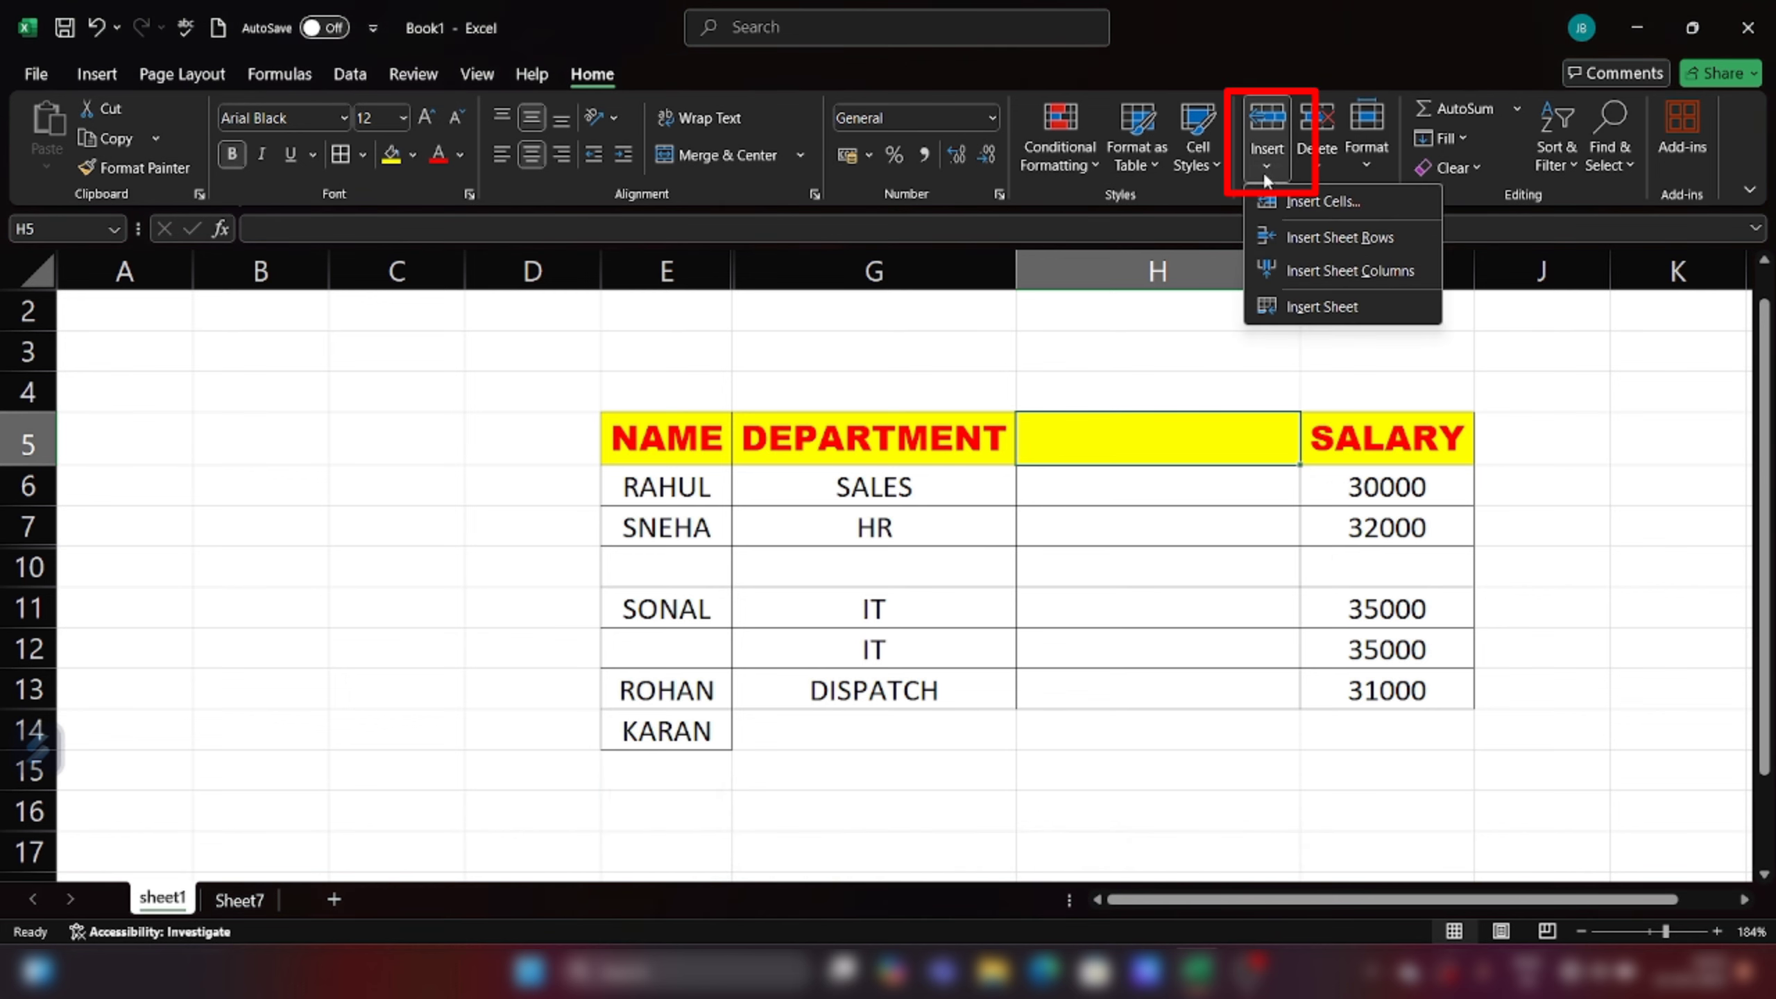
pyautogui.click(1323, 306)
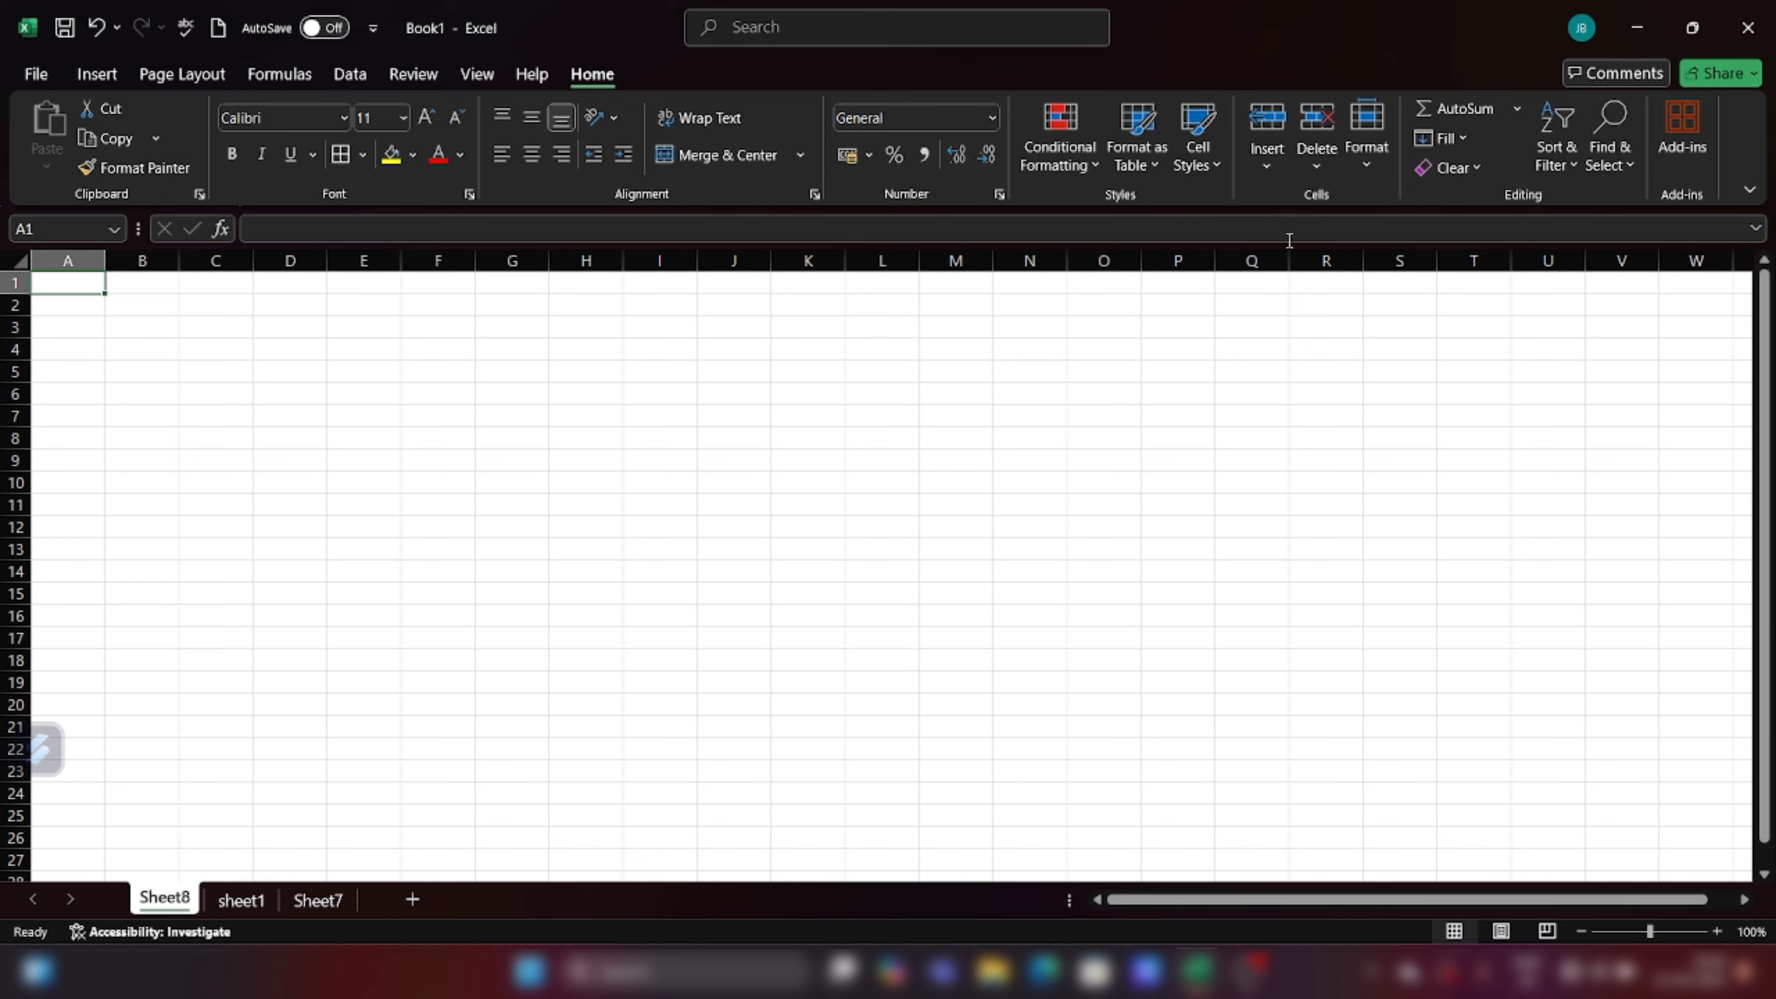
pyautogui.click(1318, 168)
pyautogui.click(1316, 161)
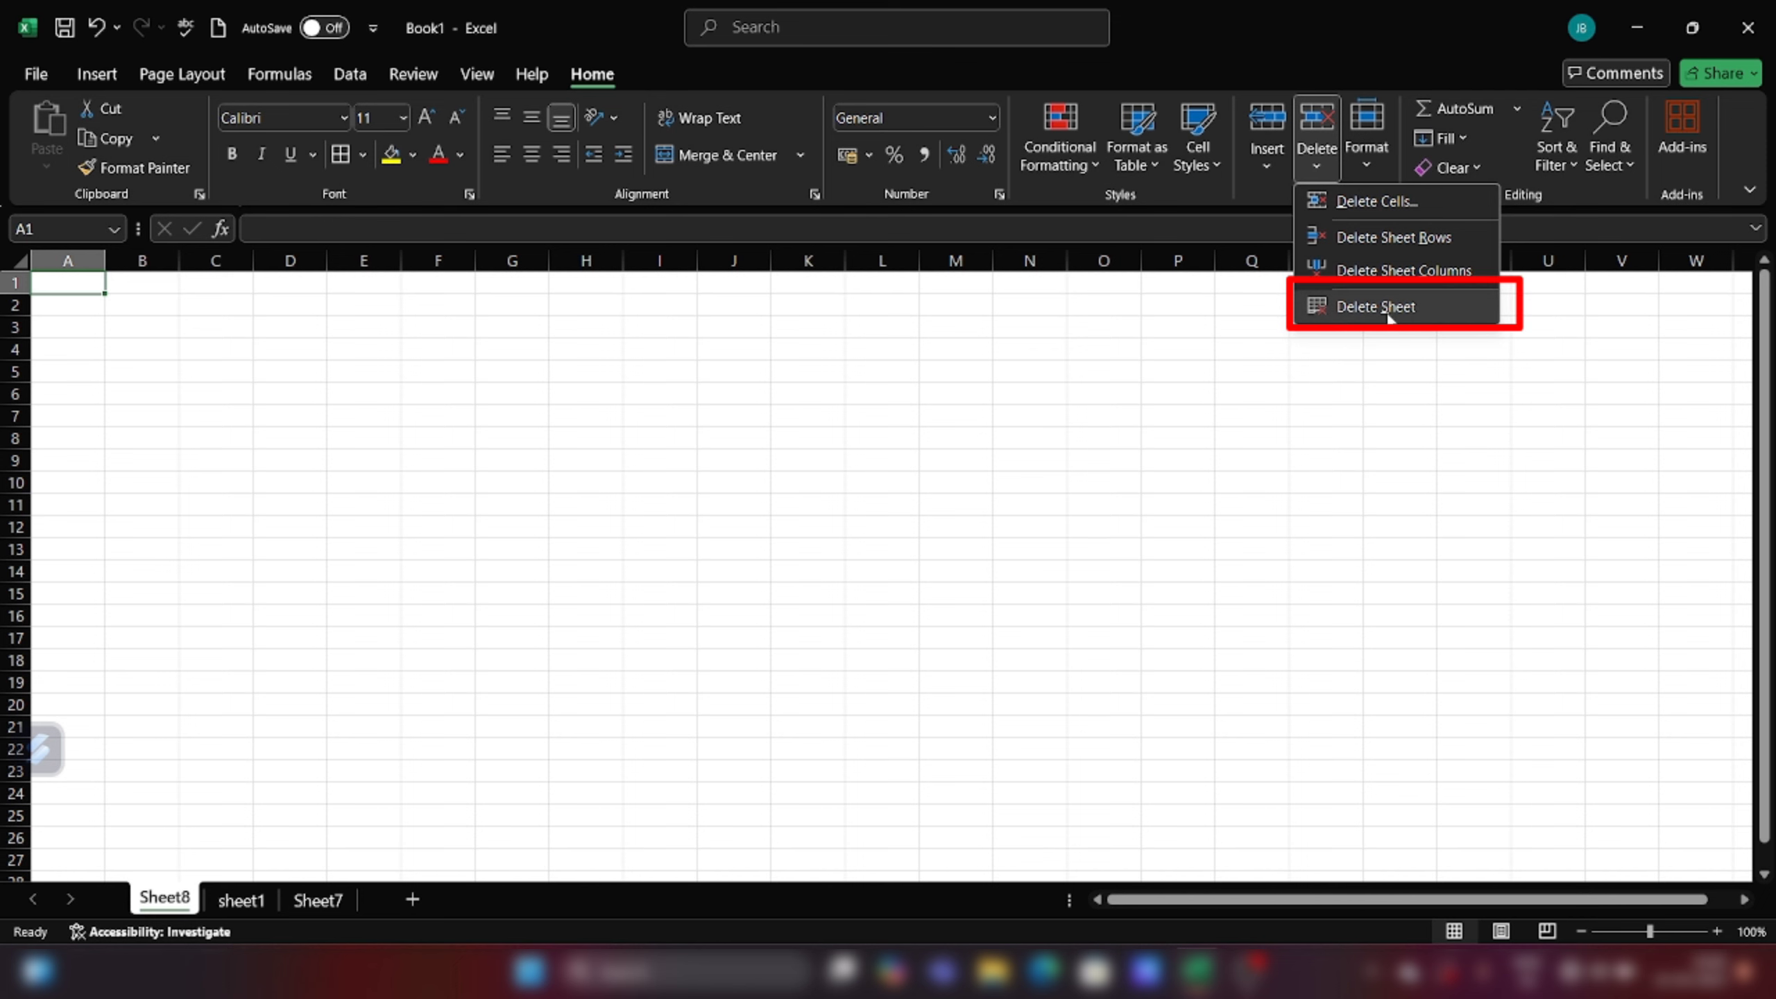
pyautogui.click(1412, 308)
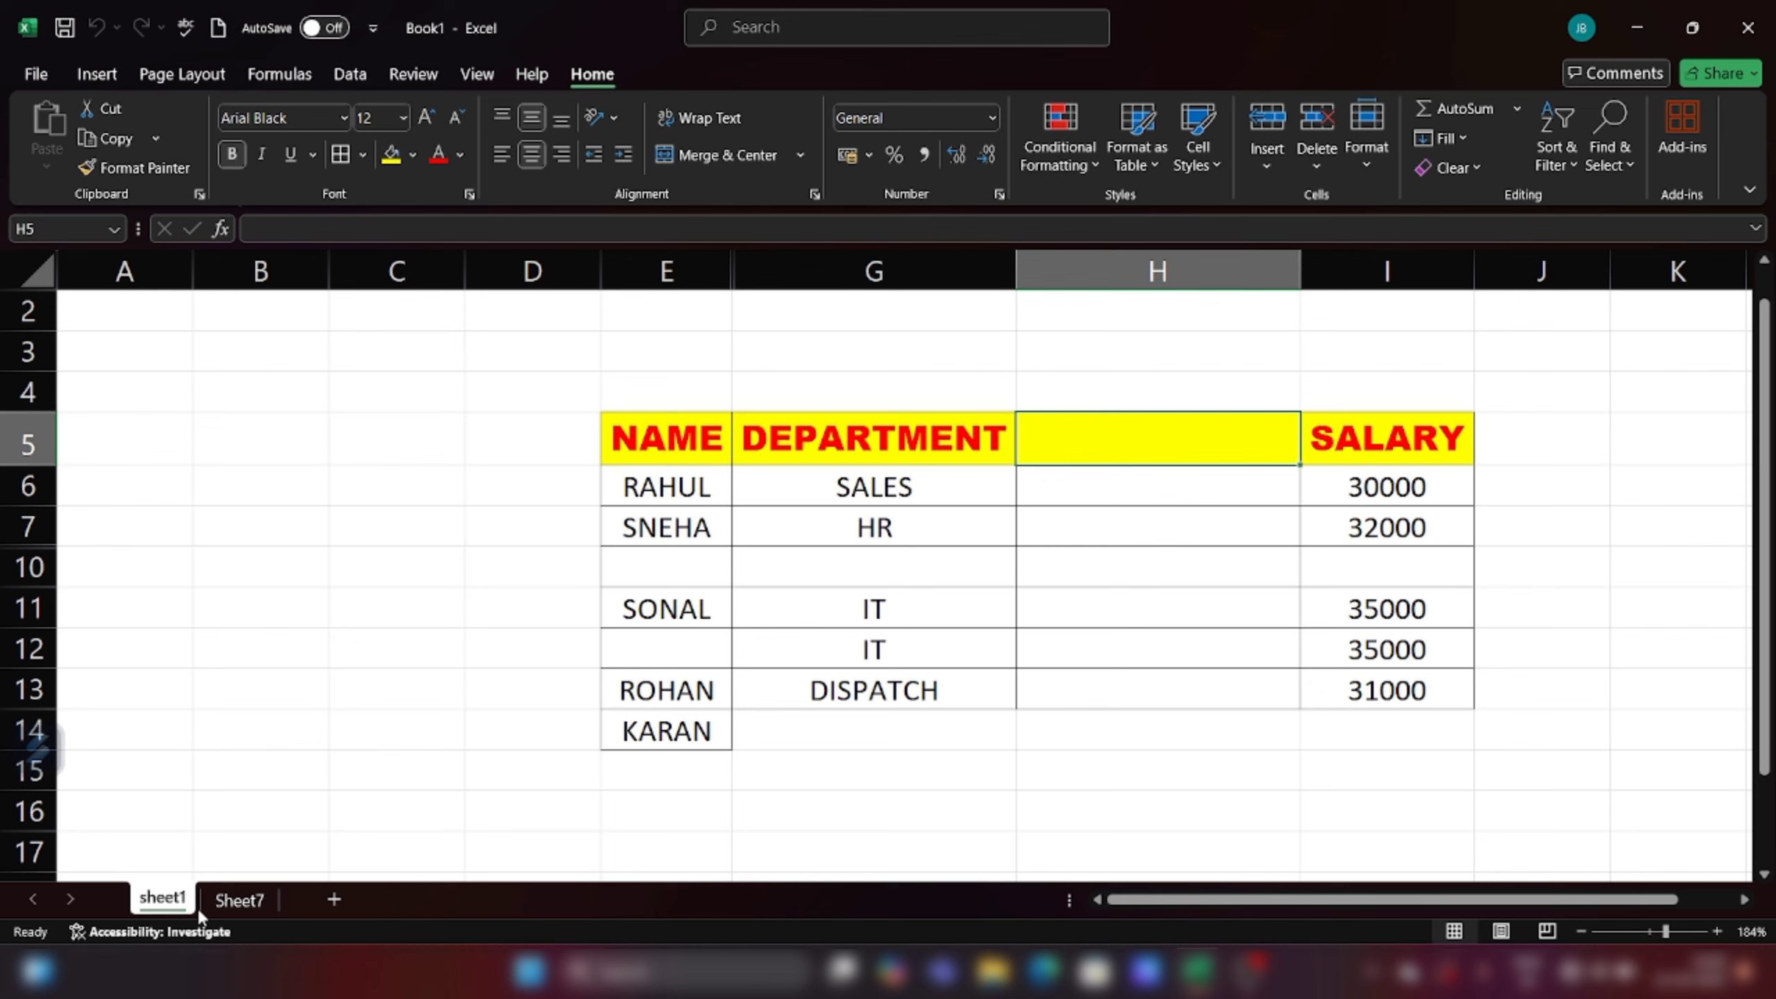
# Step: Delete the empty sheet column H so SALARY returns beside DEPARTMENT
pyautogui.click(1317, 165)
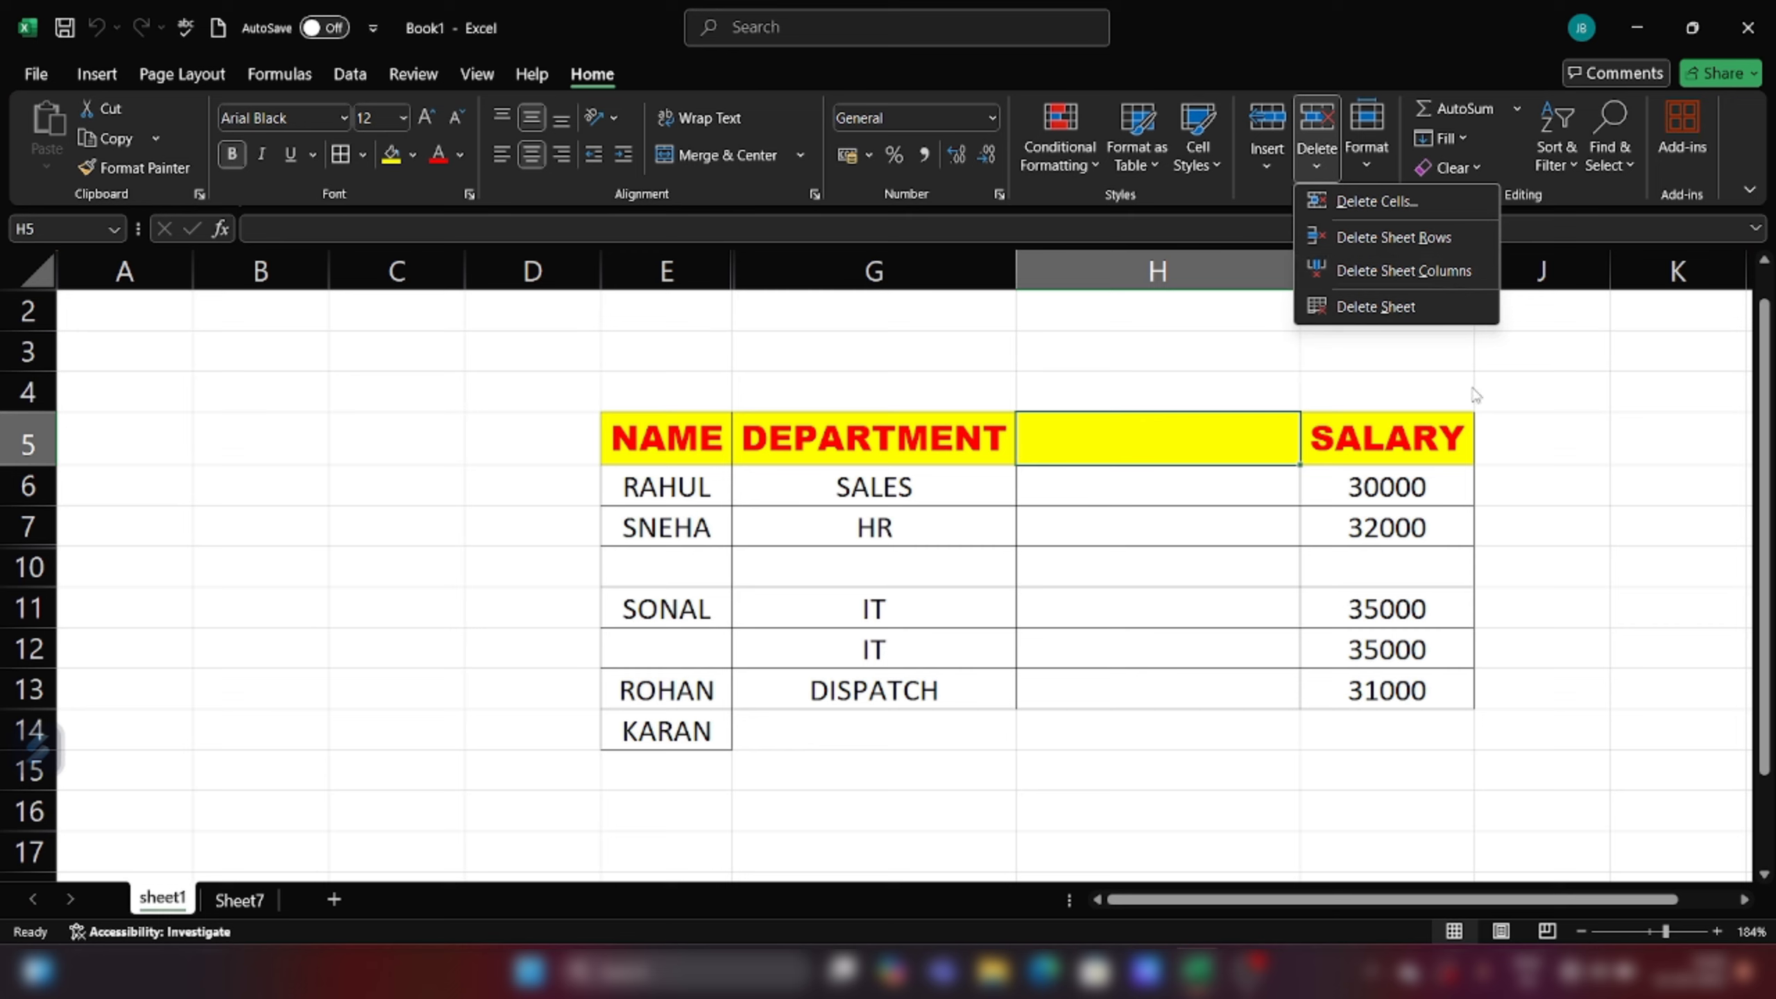
pyautogui.click(1217, 515)
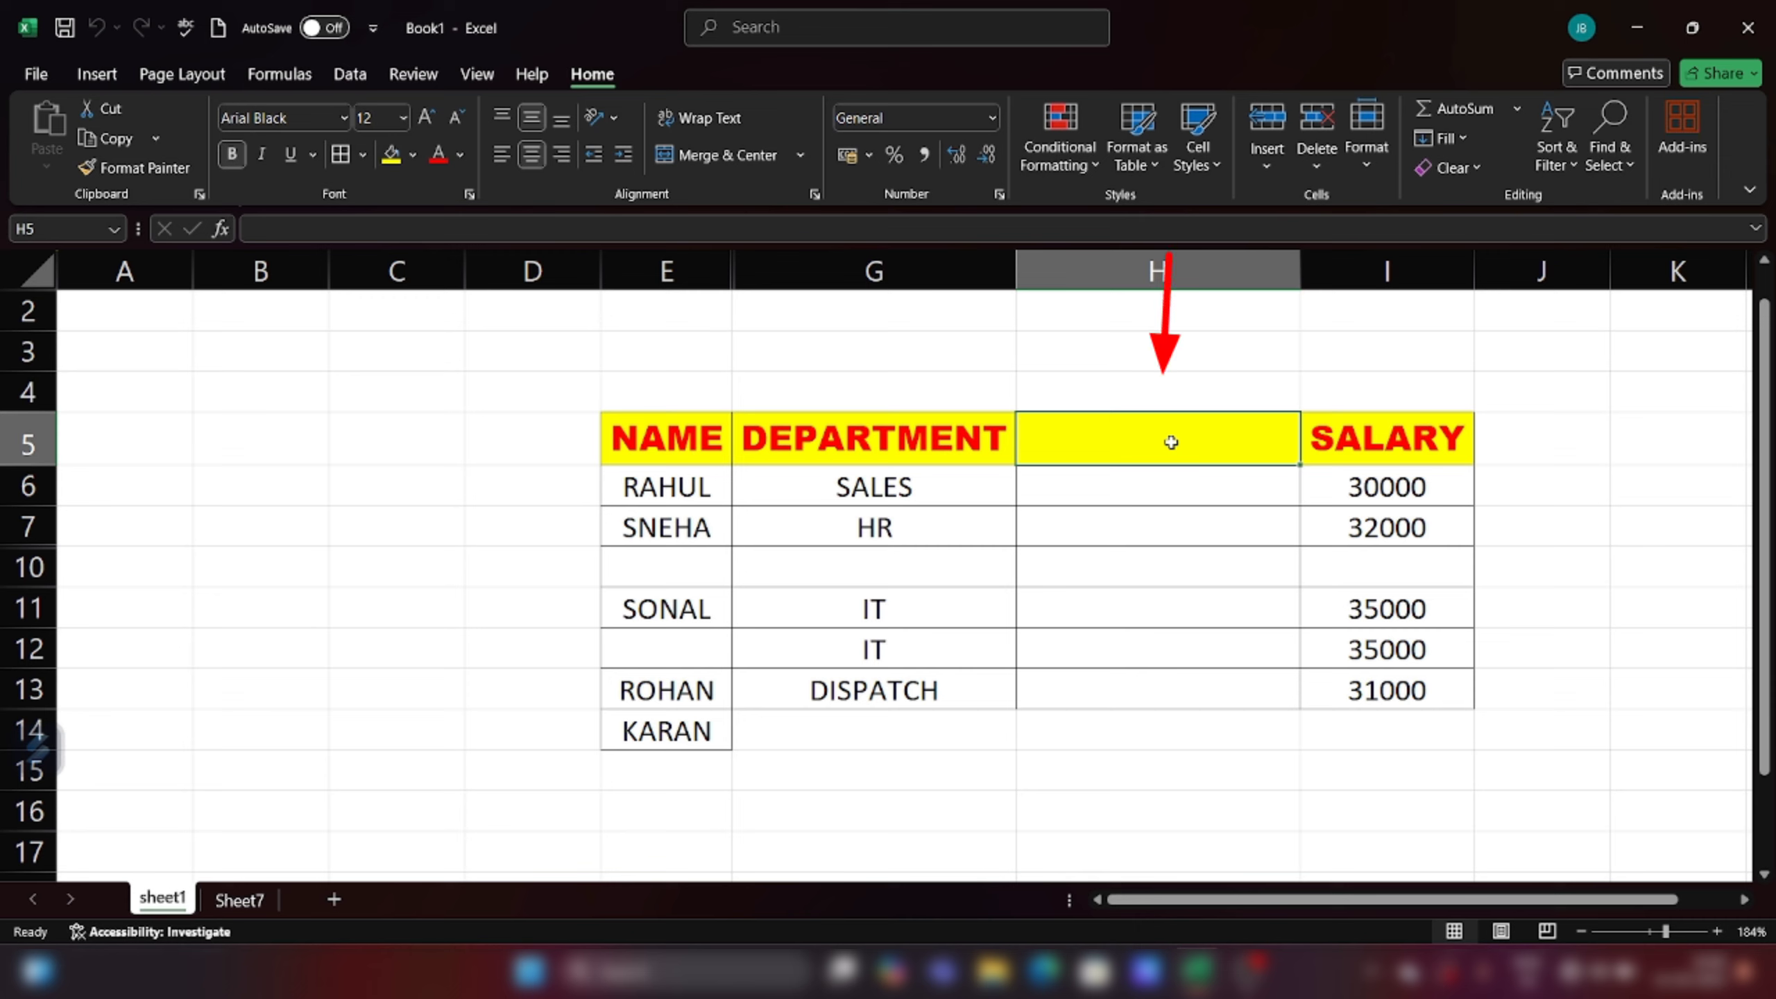
pyautogui.click(1330, 160)
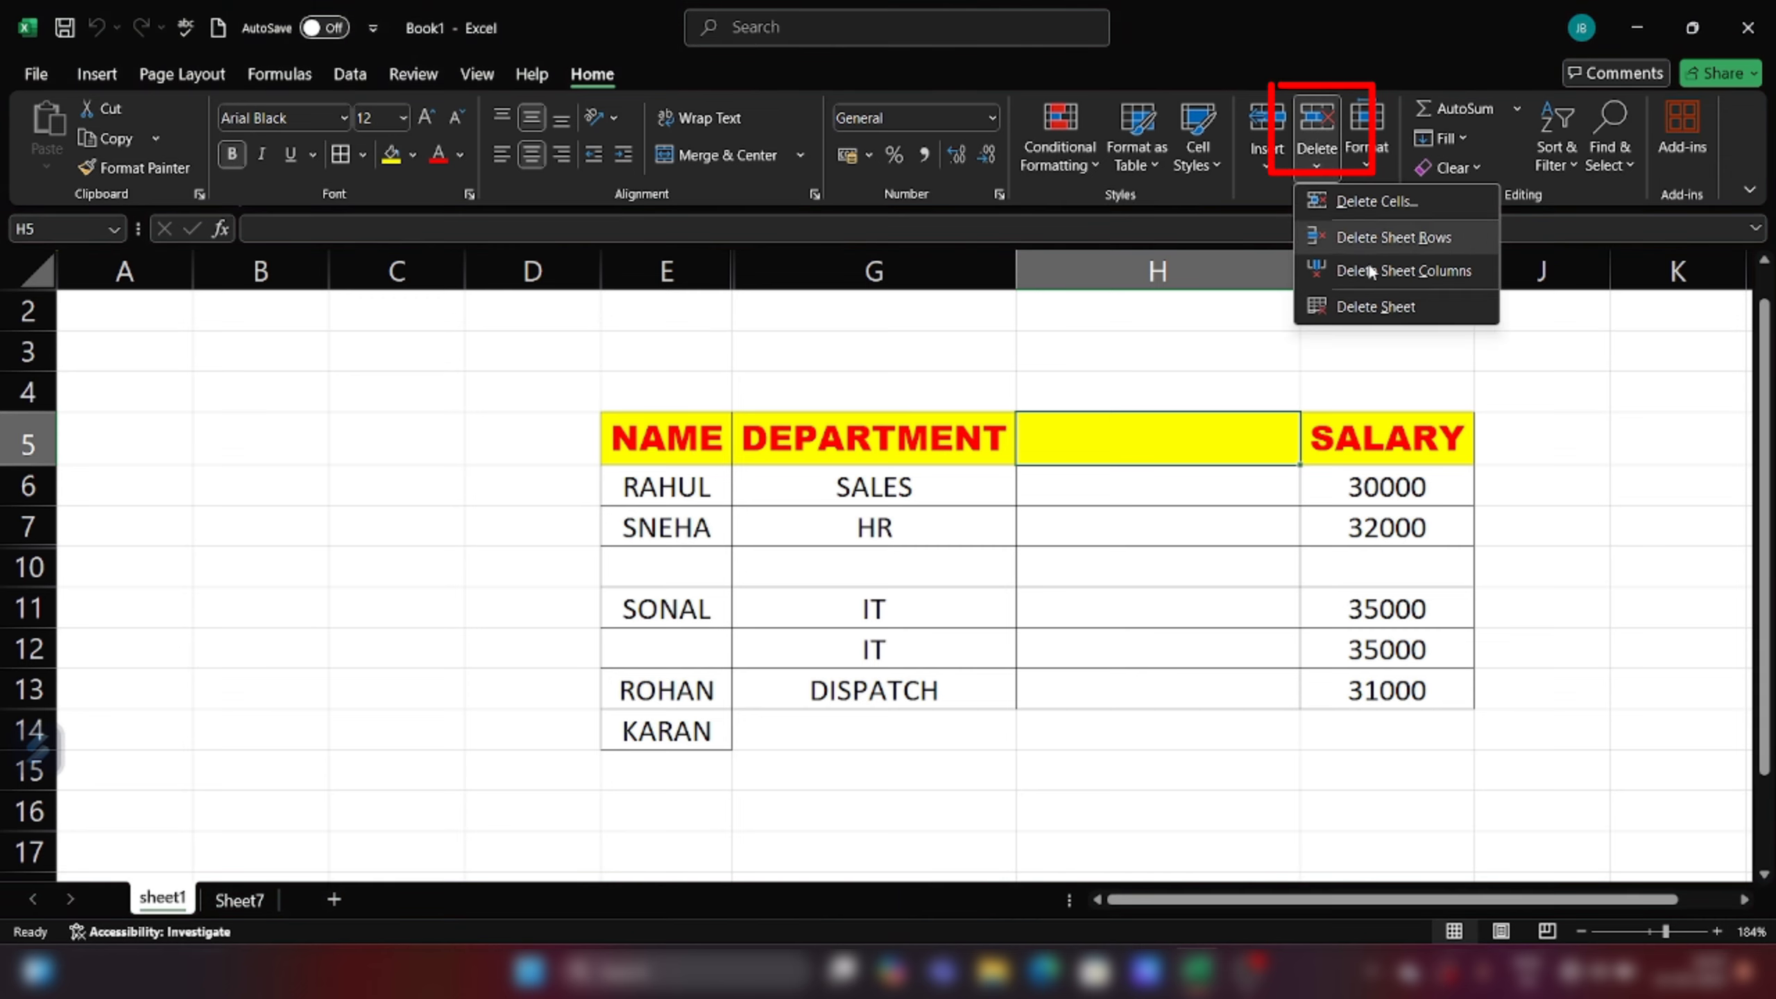
pyautogui.click(1419, 274)
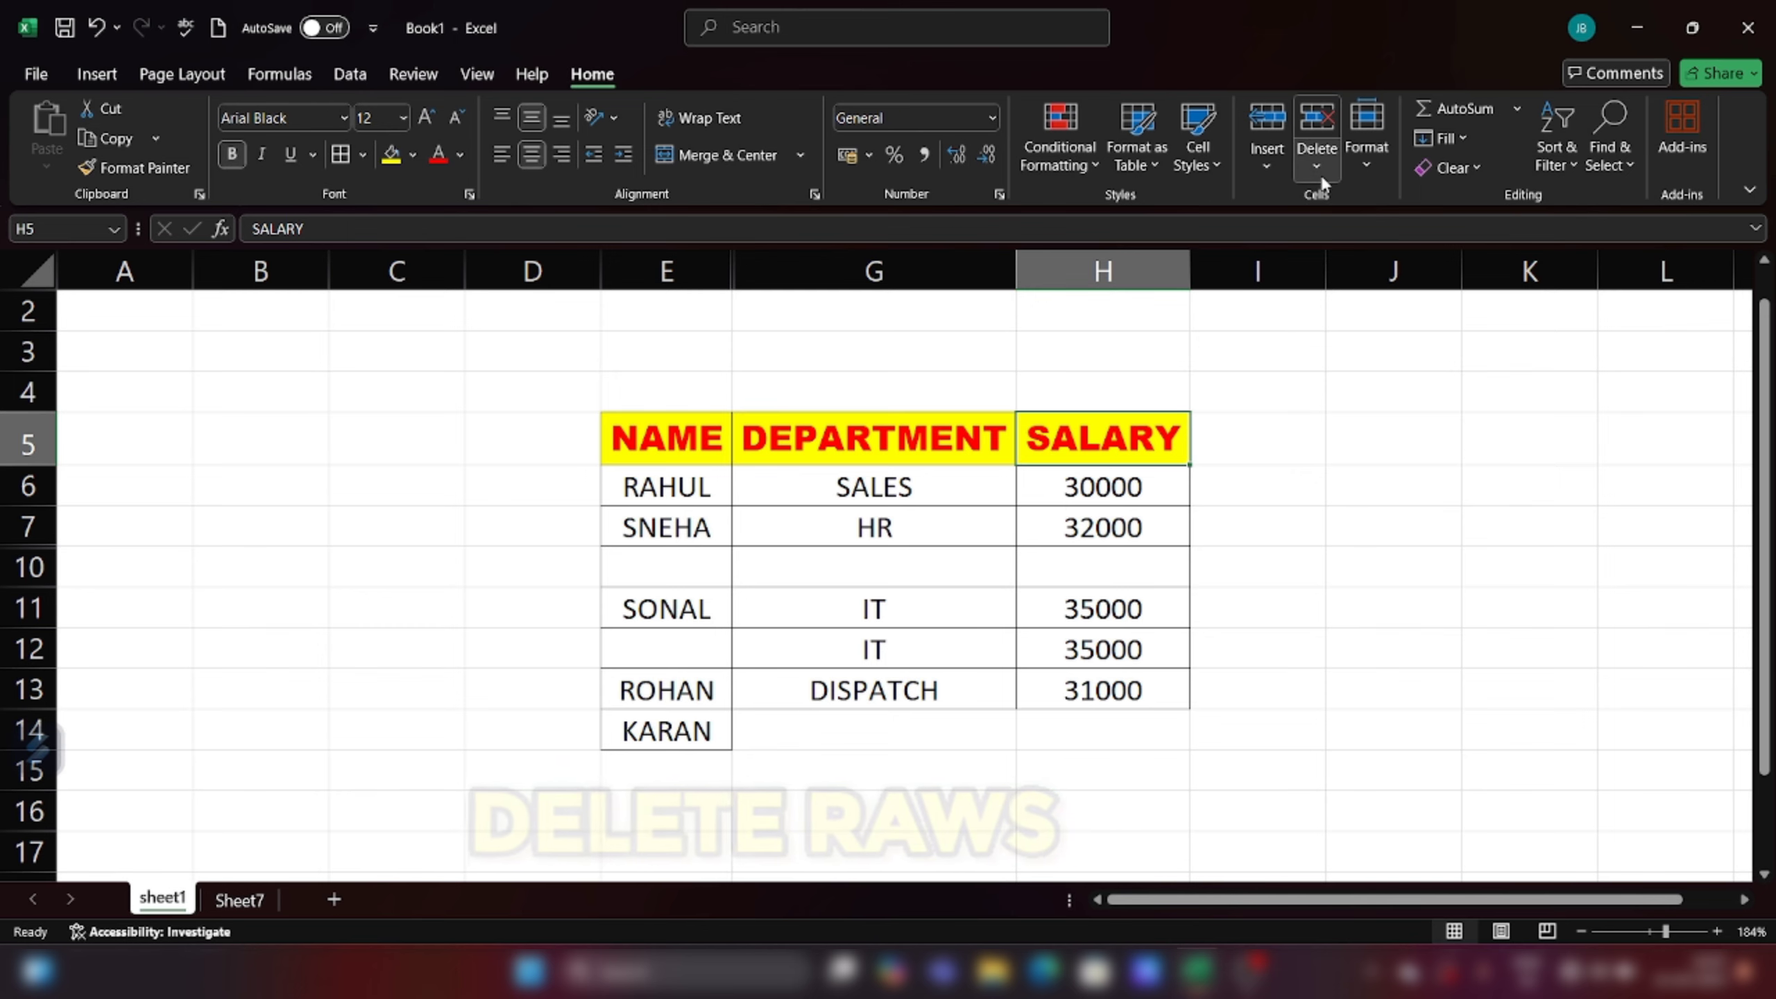
# Step: Delete the blank sheet row 10 so SONAL returns to row 10, then select E11
pyautogui.click(709, 562)
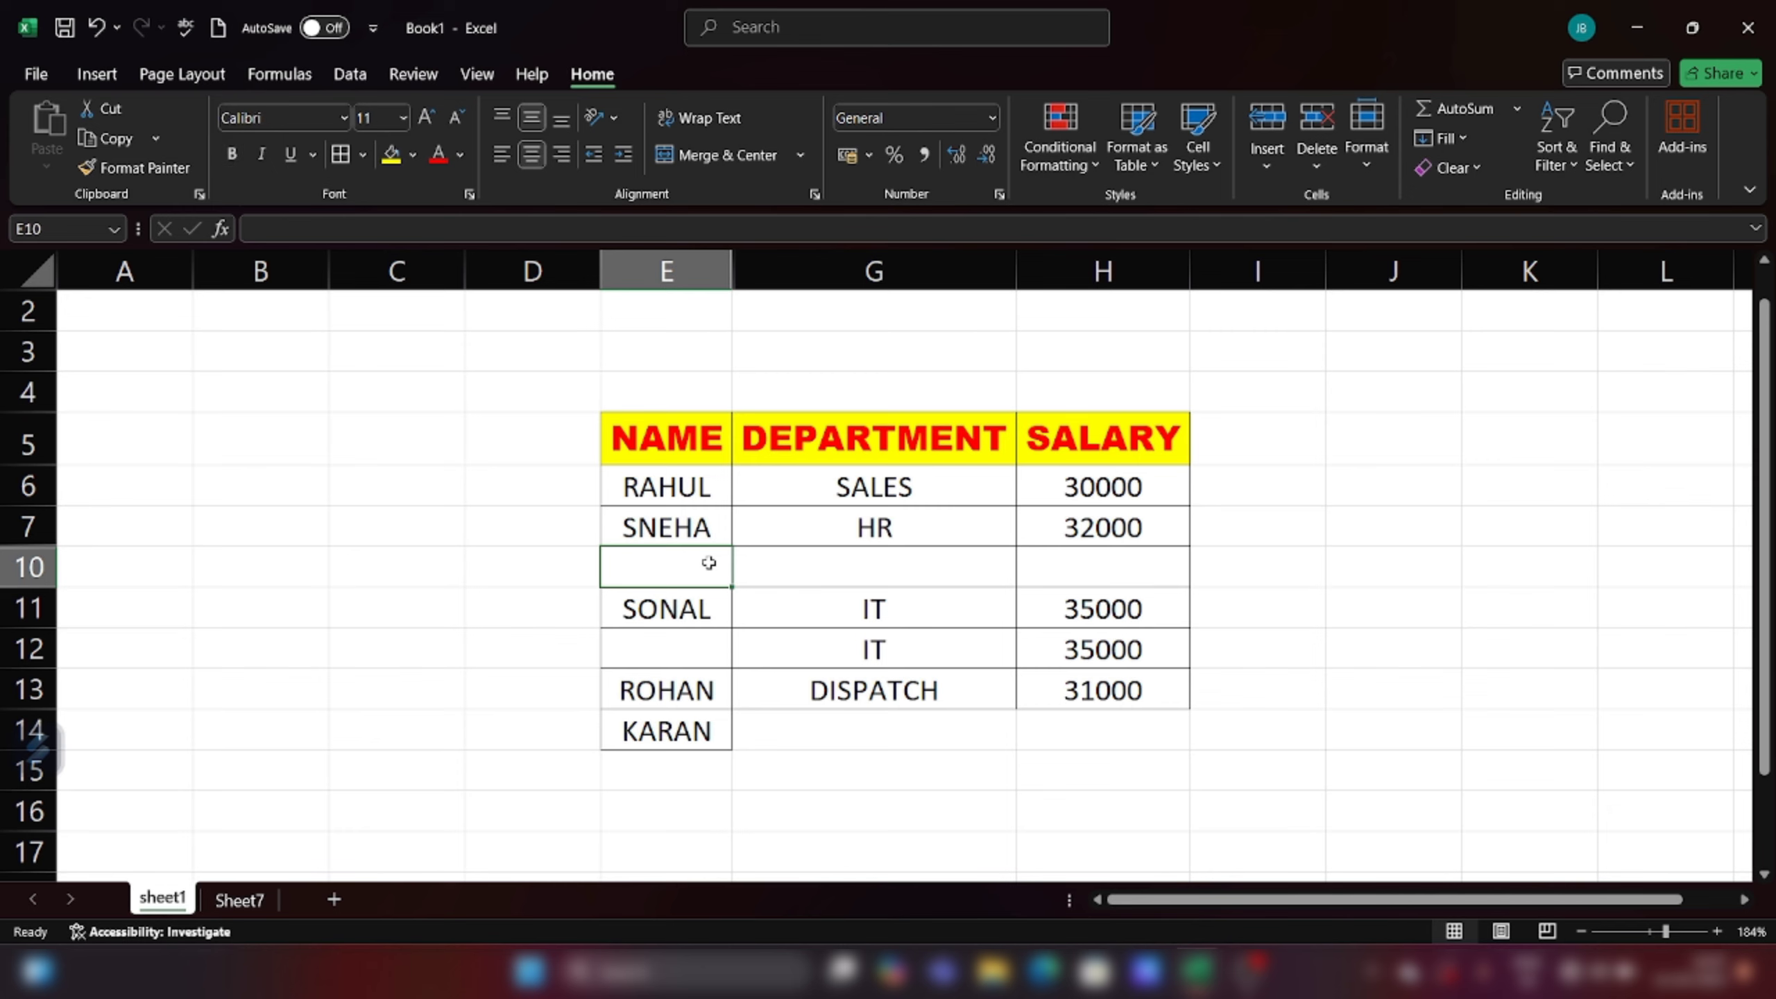
pyautogui.click(1325, 161)
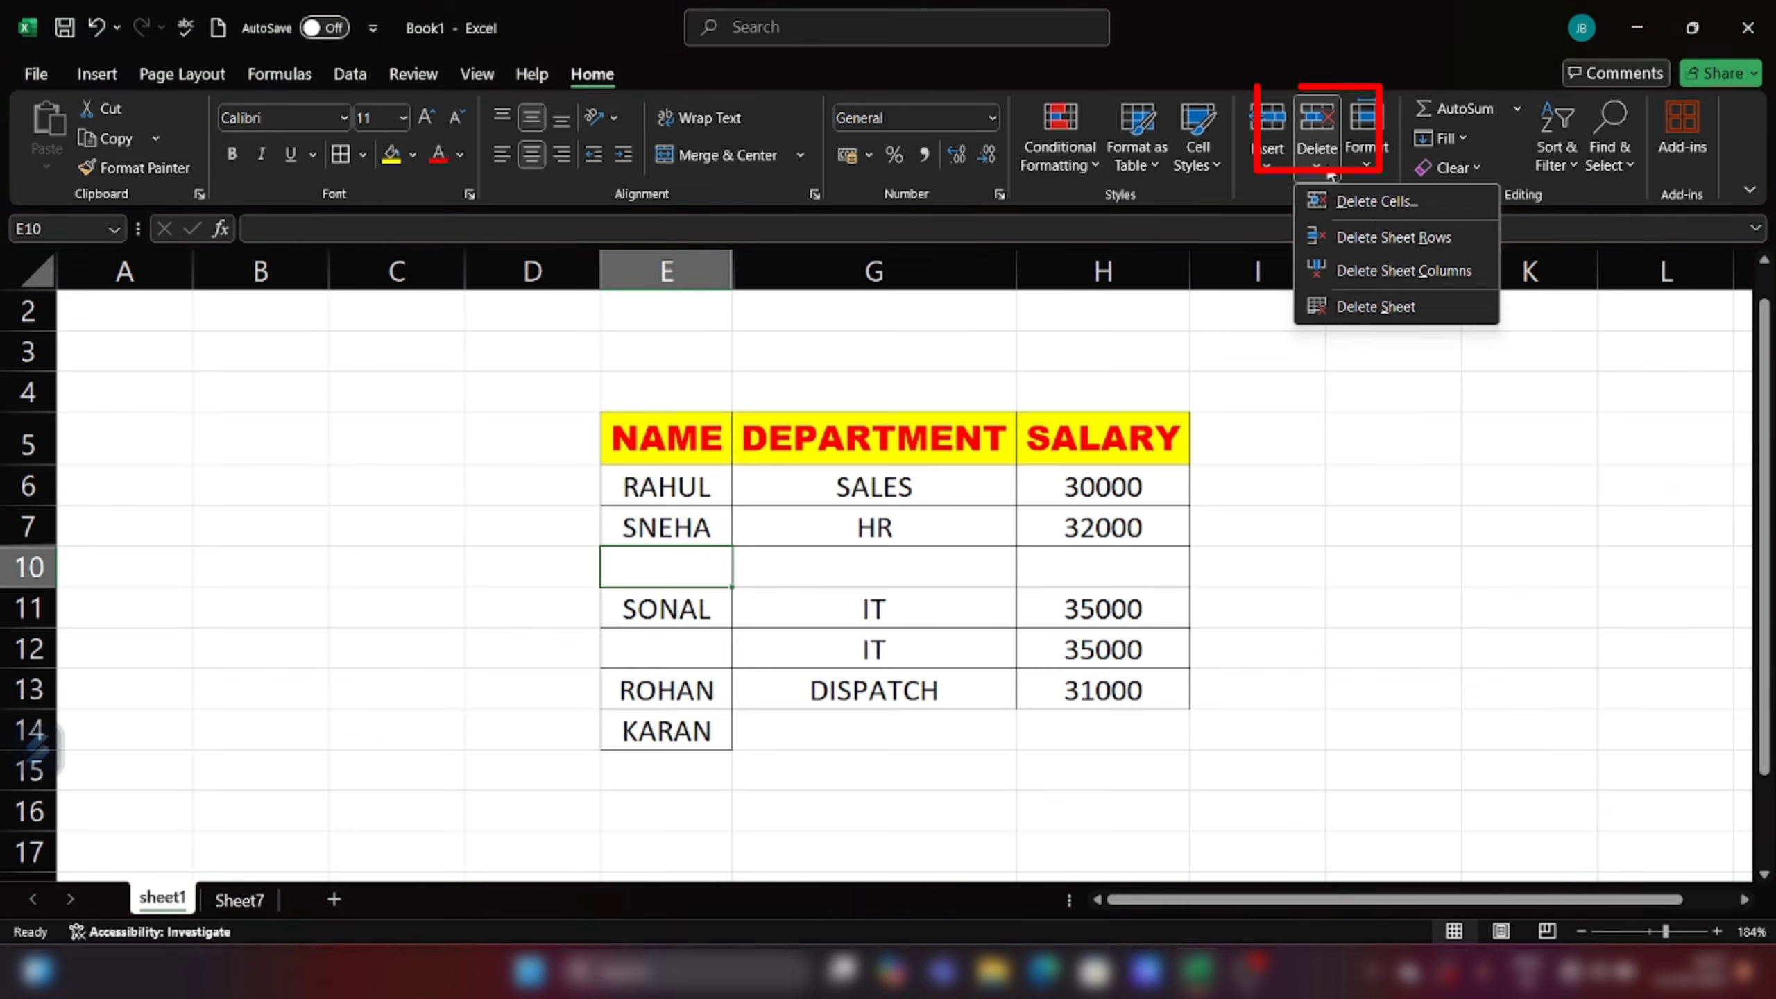
pyautogui.click(1426, 241)
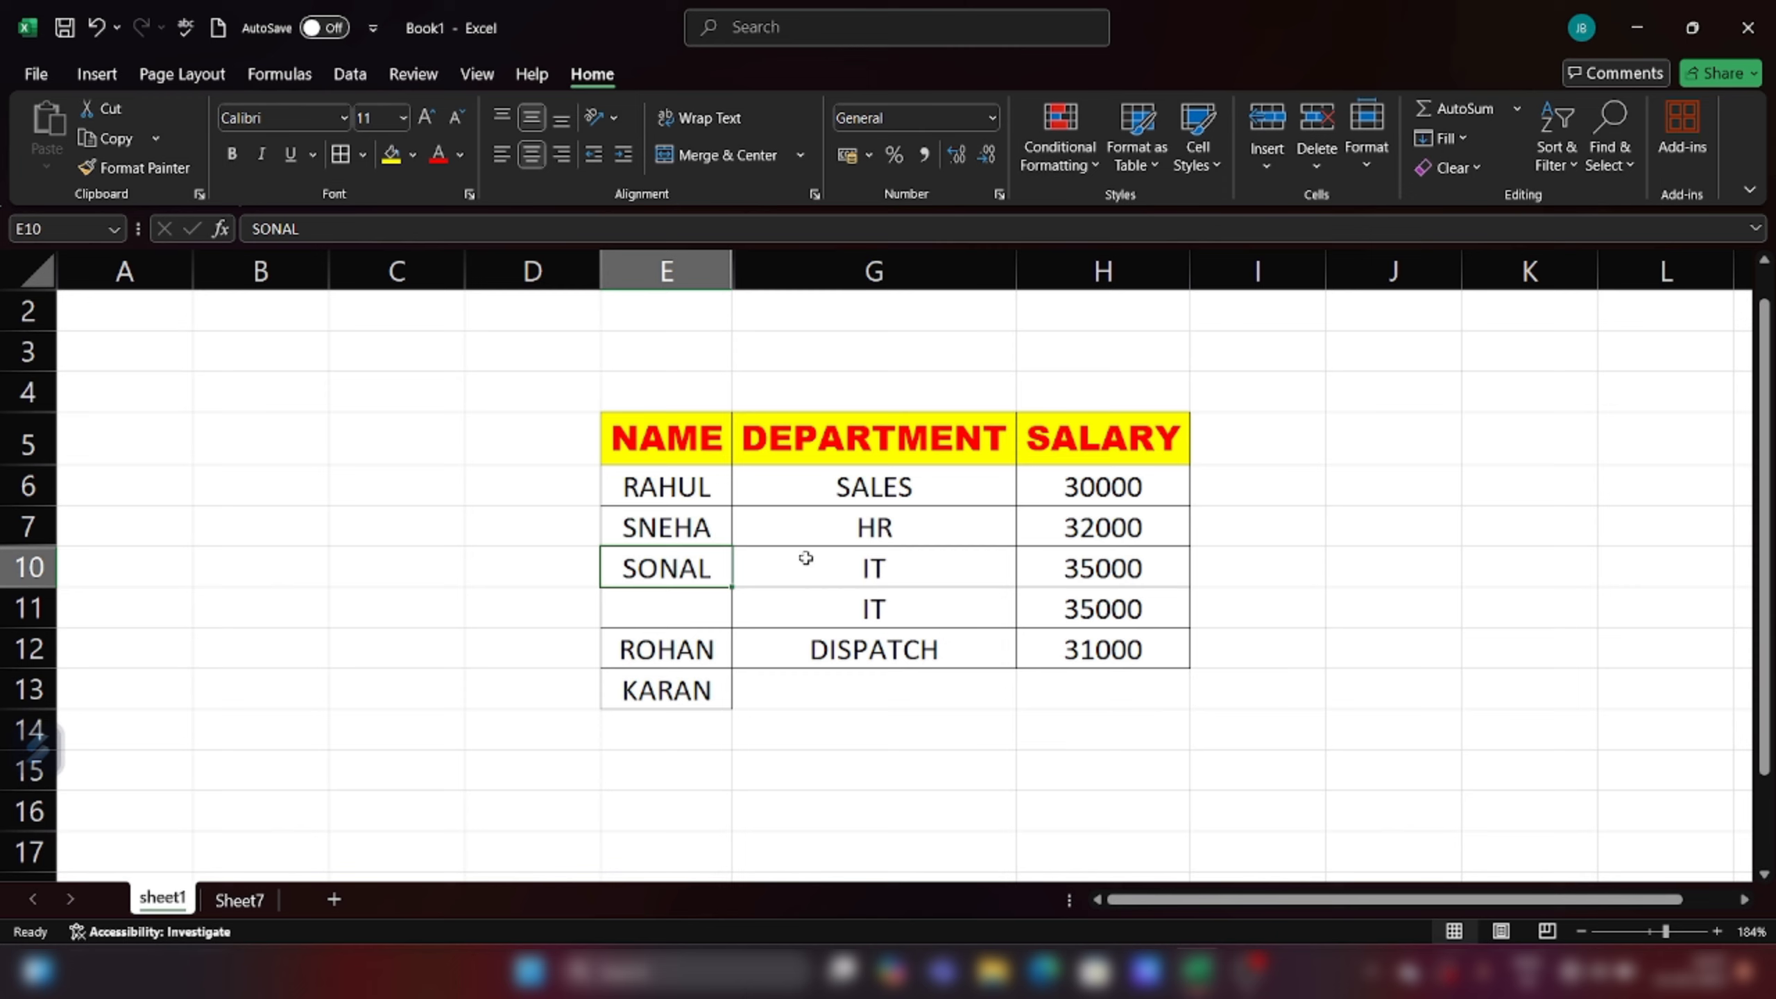
pyautogui.click(688, 614)
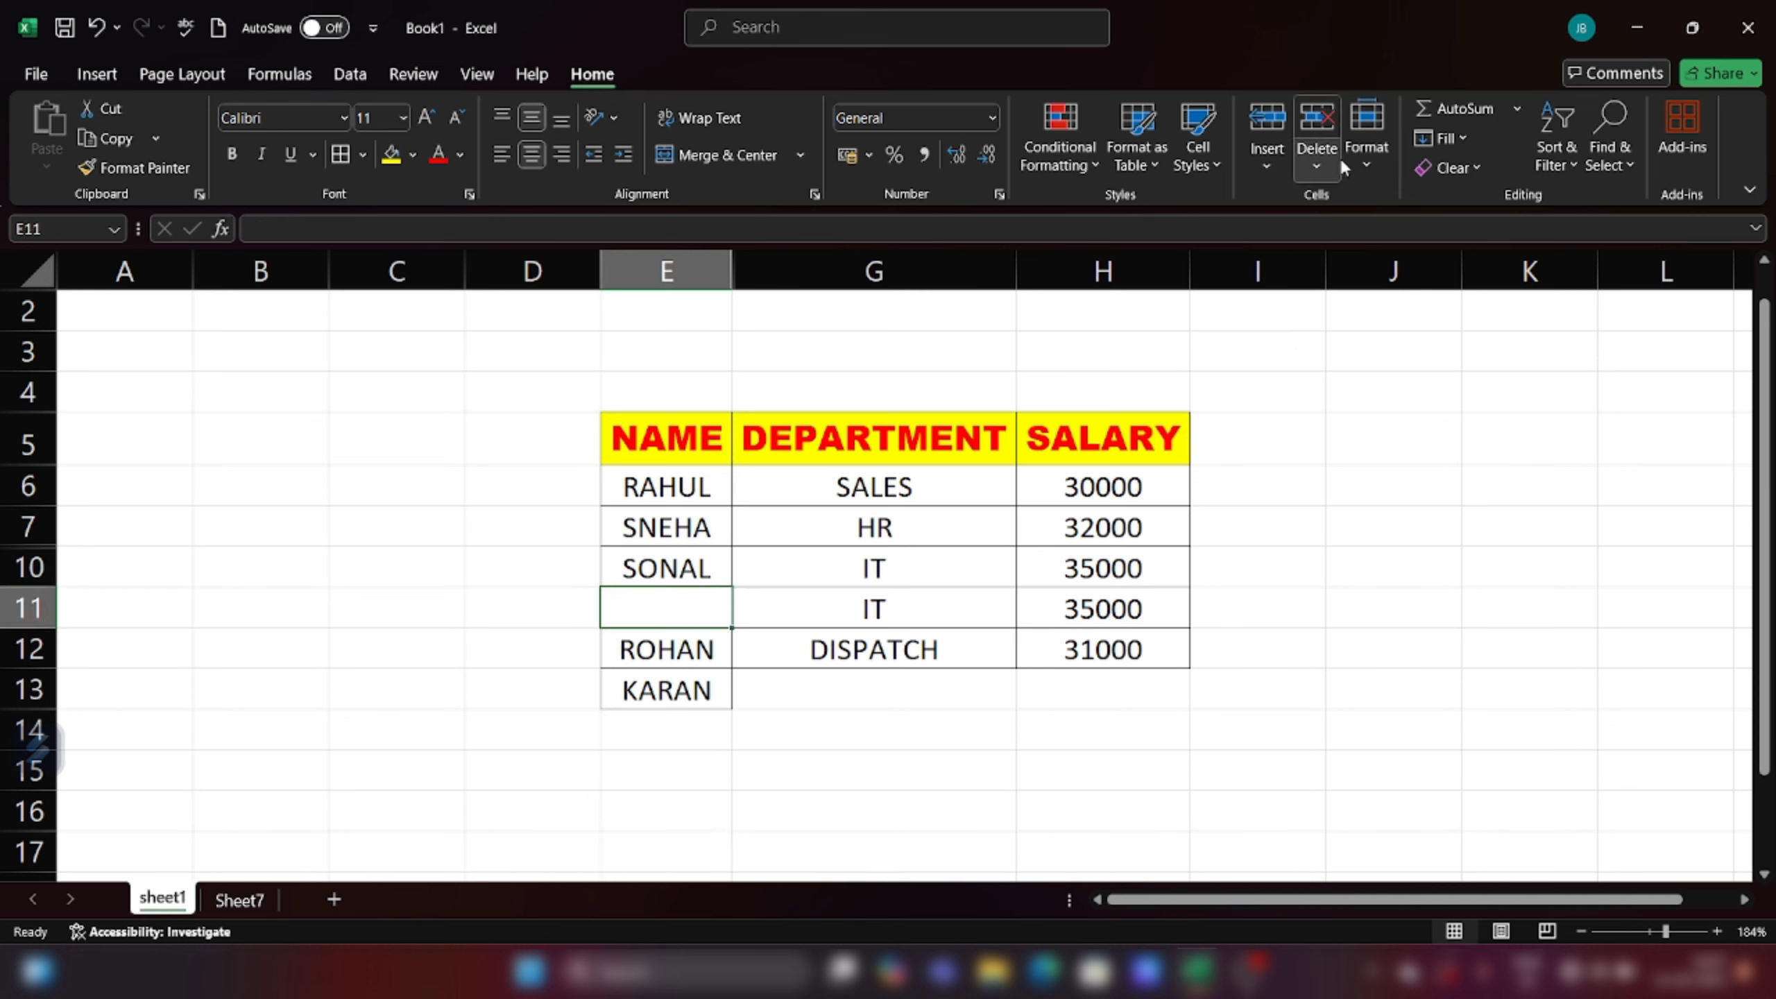
# Step: Delete the blank cell E11 with Shift cells up, restoring ROHAN and KARAN
pyautogui.click(1320, 165)
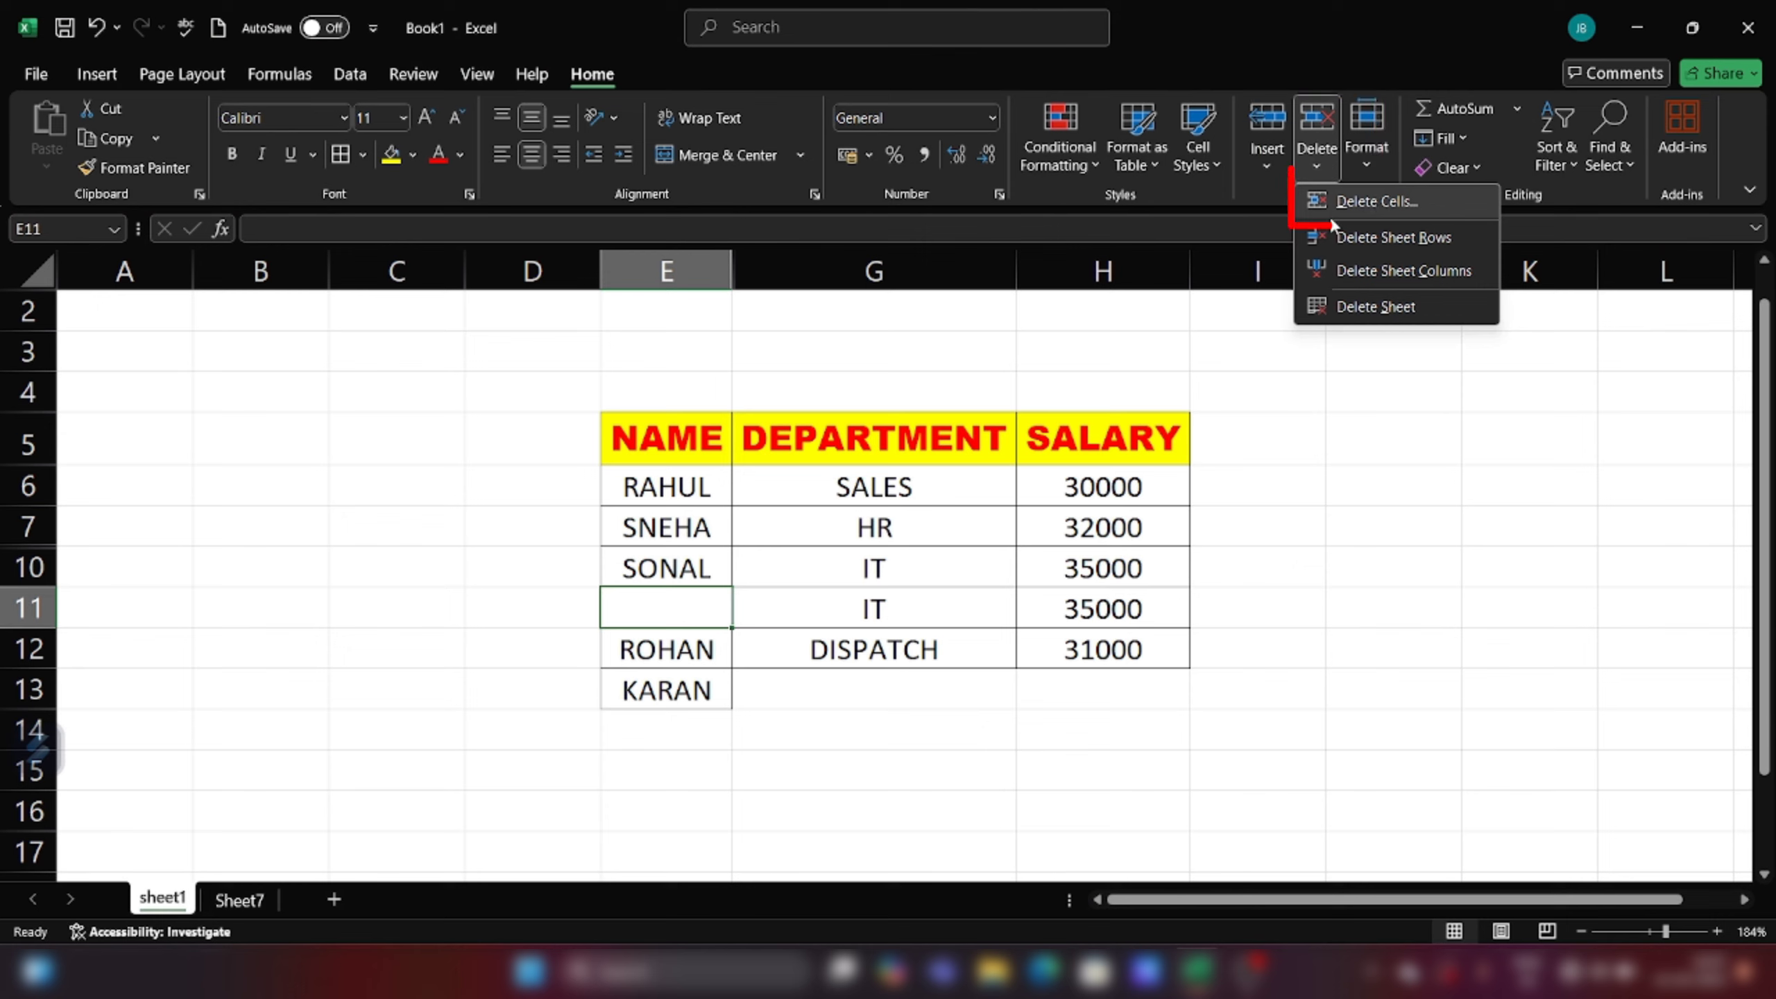
pyautogui.click(1400, 202)
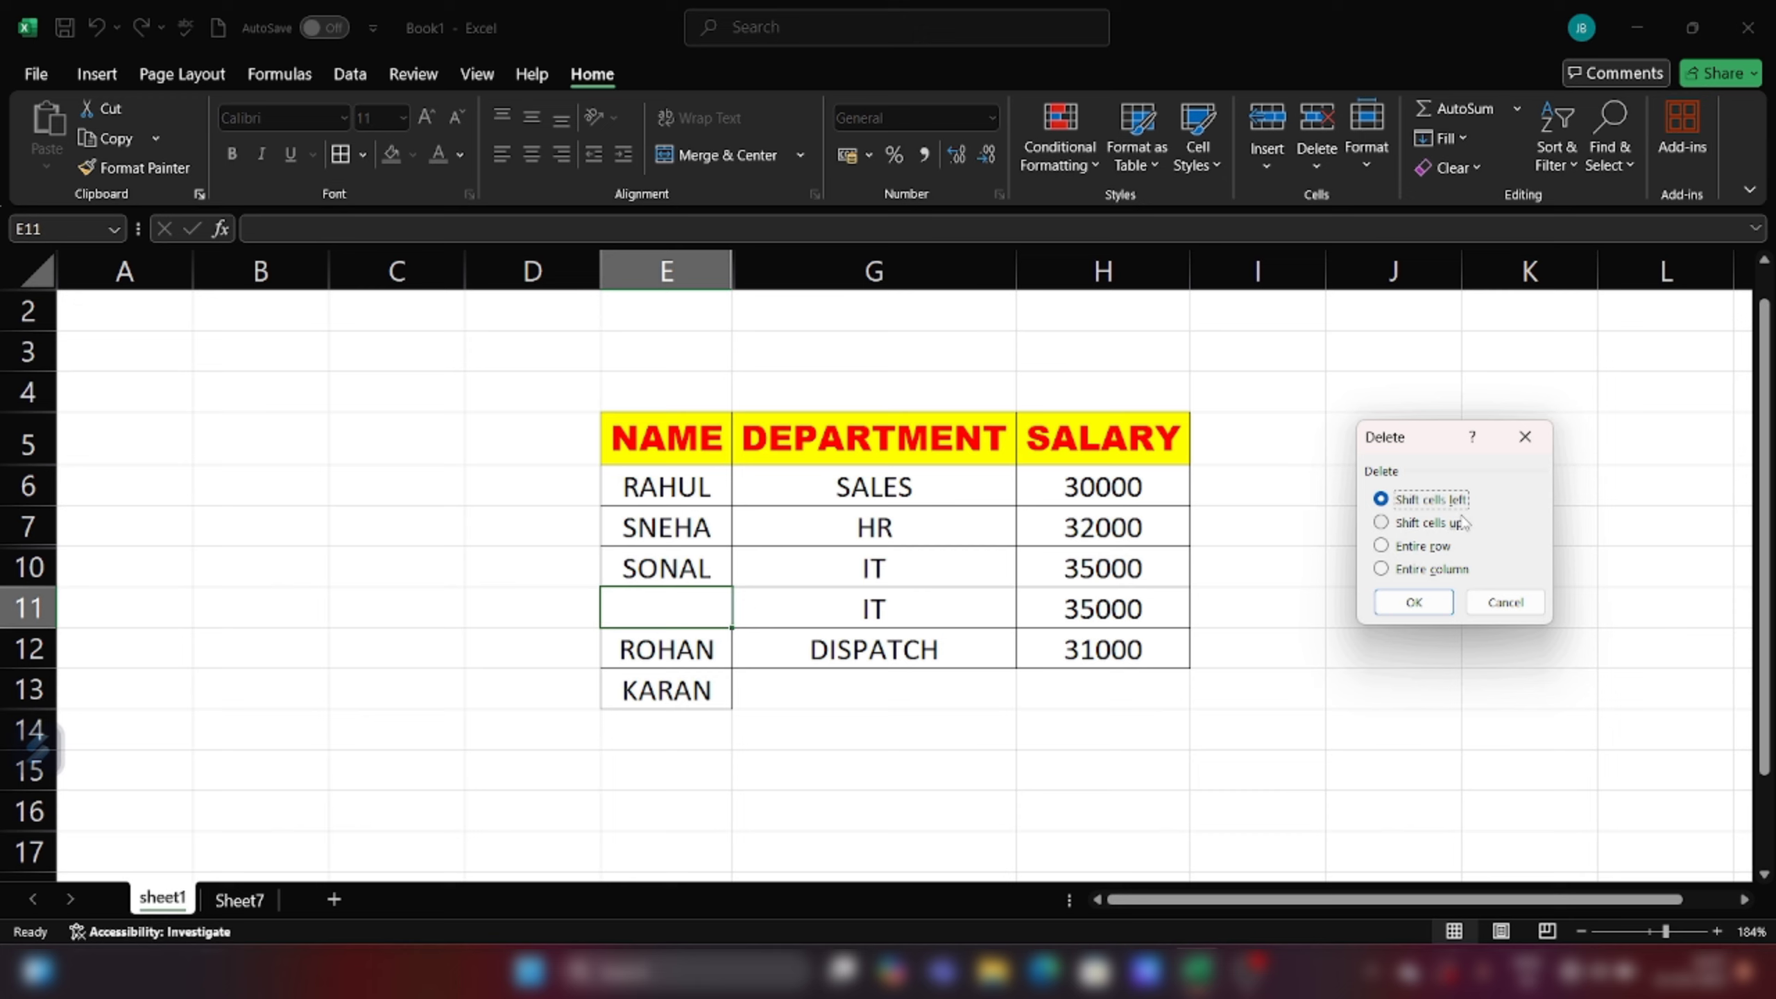
pyautogui.click(1382, 523)
pyautogui.click(1412, 603)
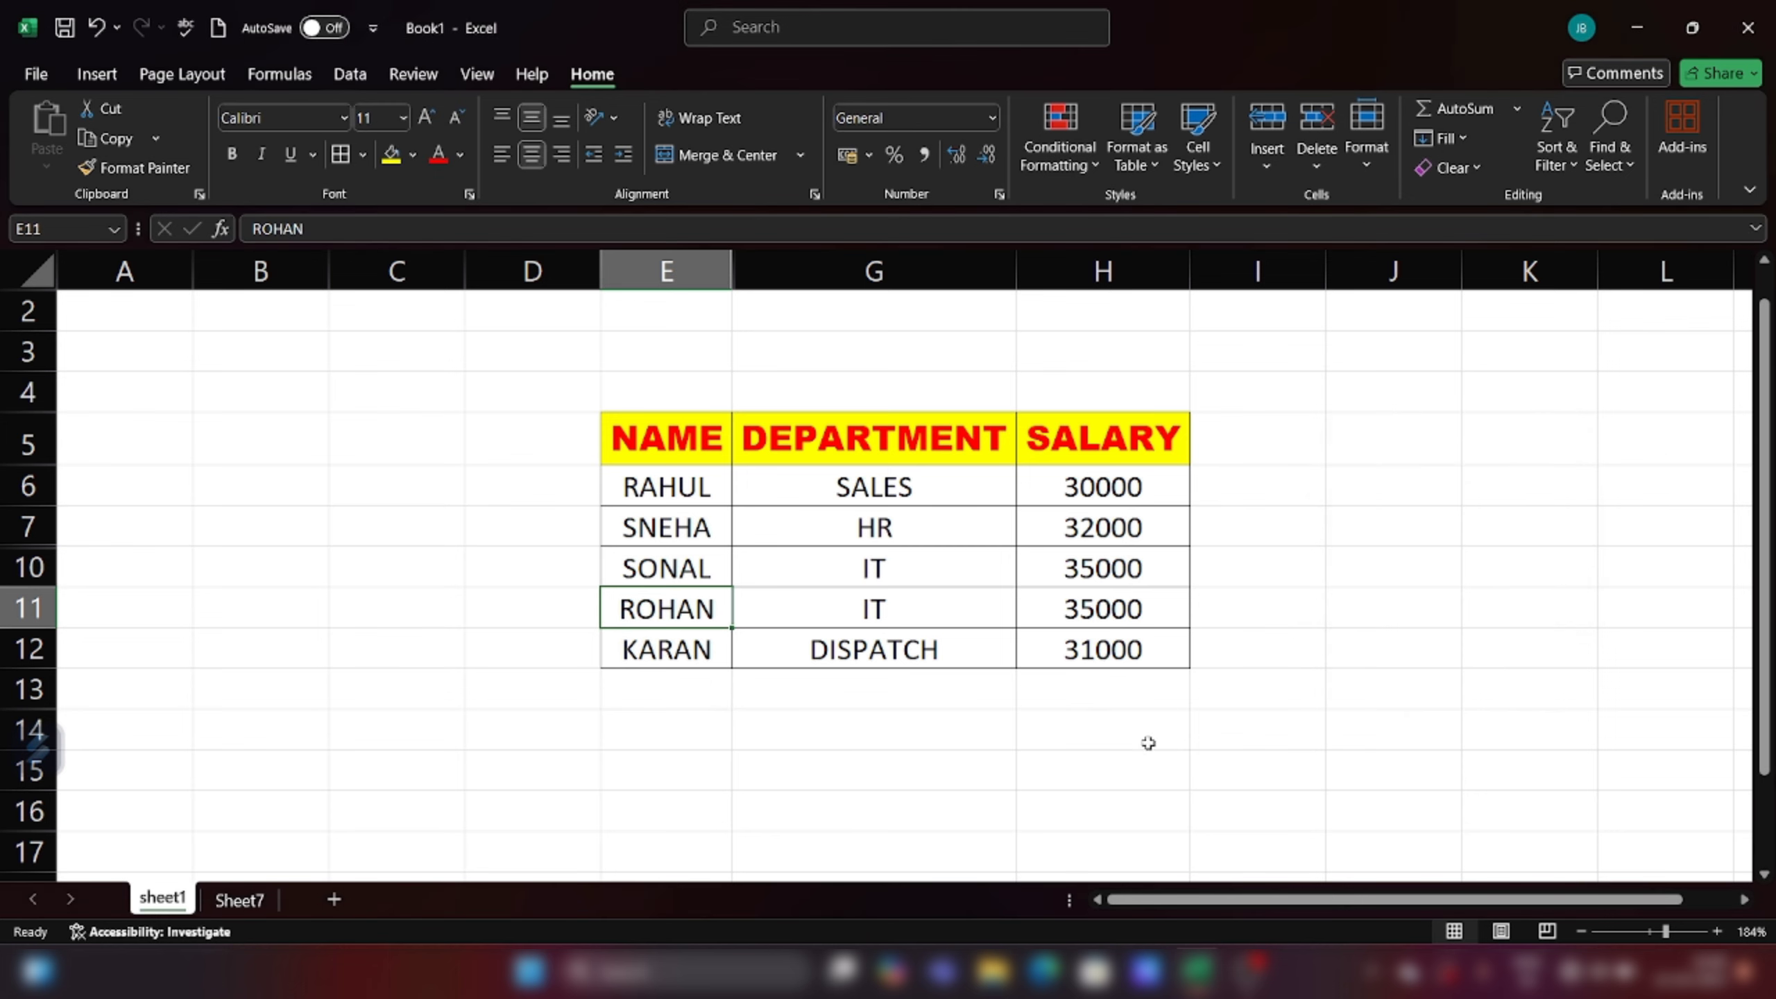
pyautogui.click(1116, 762)
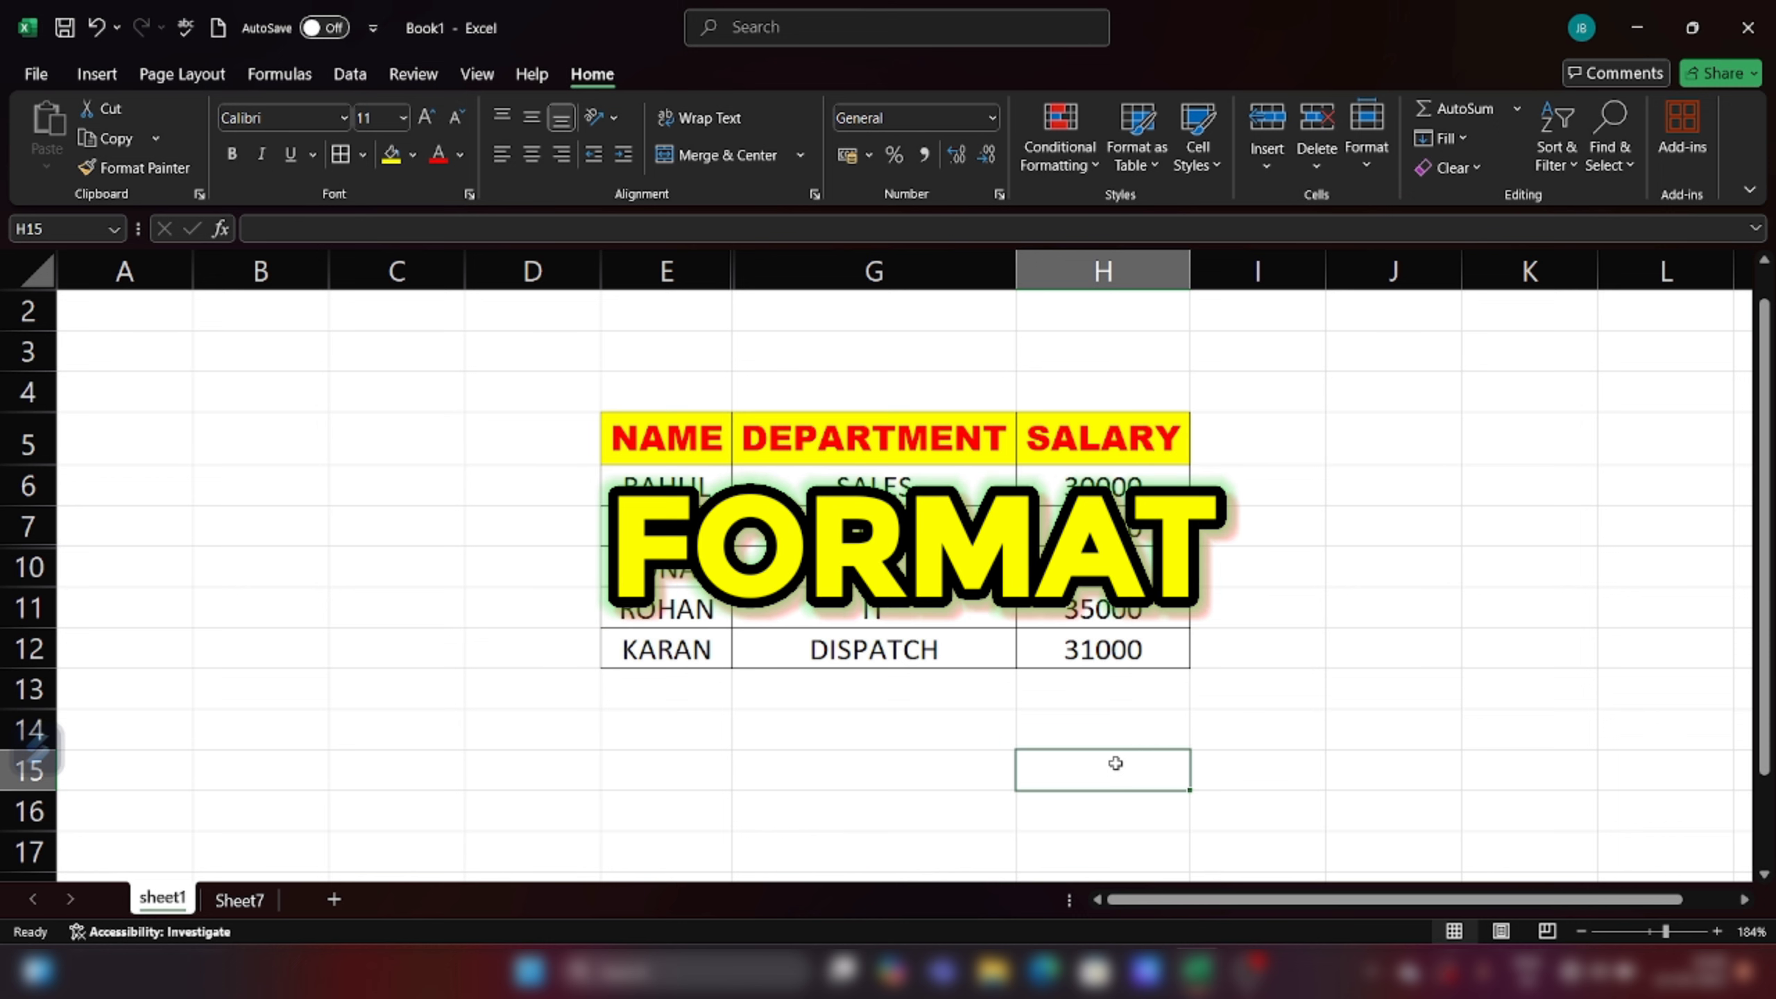
pyautogui.click(1375, 162)
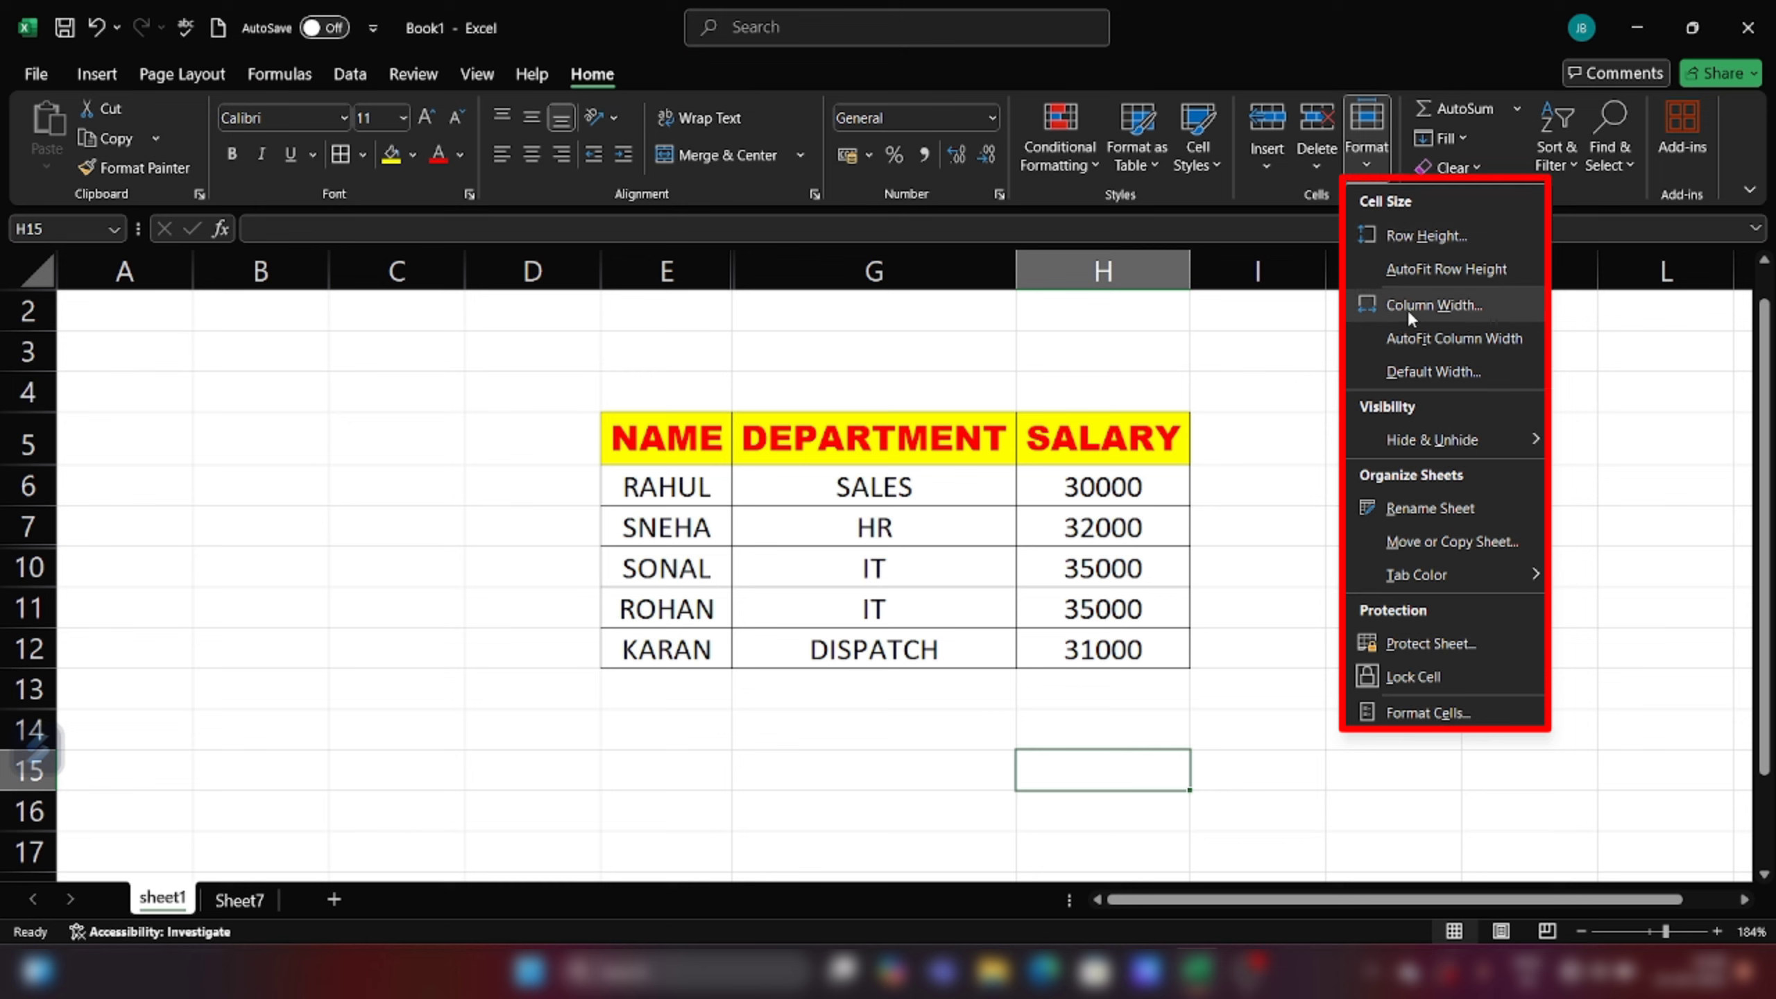
pyautogui.moveTo(1408, 445)
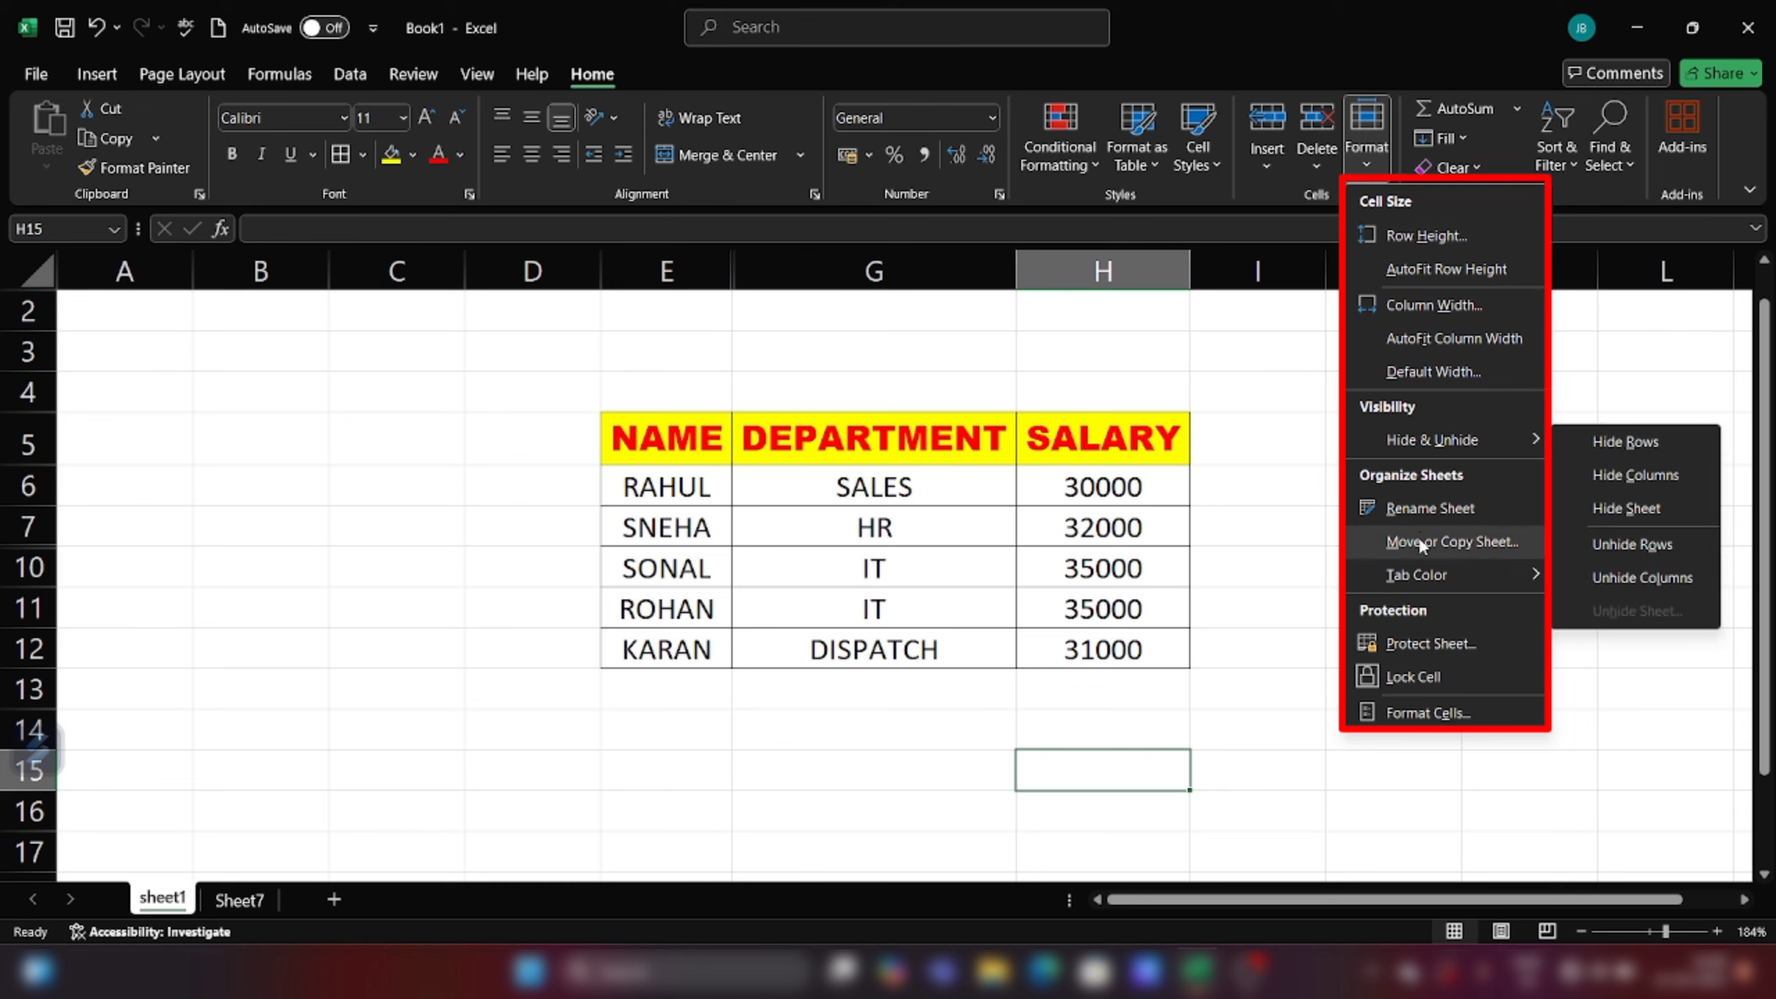
pyautogui.moveTo(1416, 569)
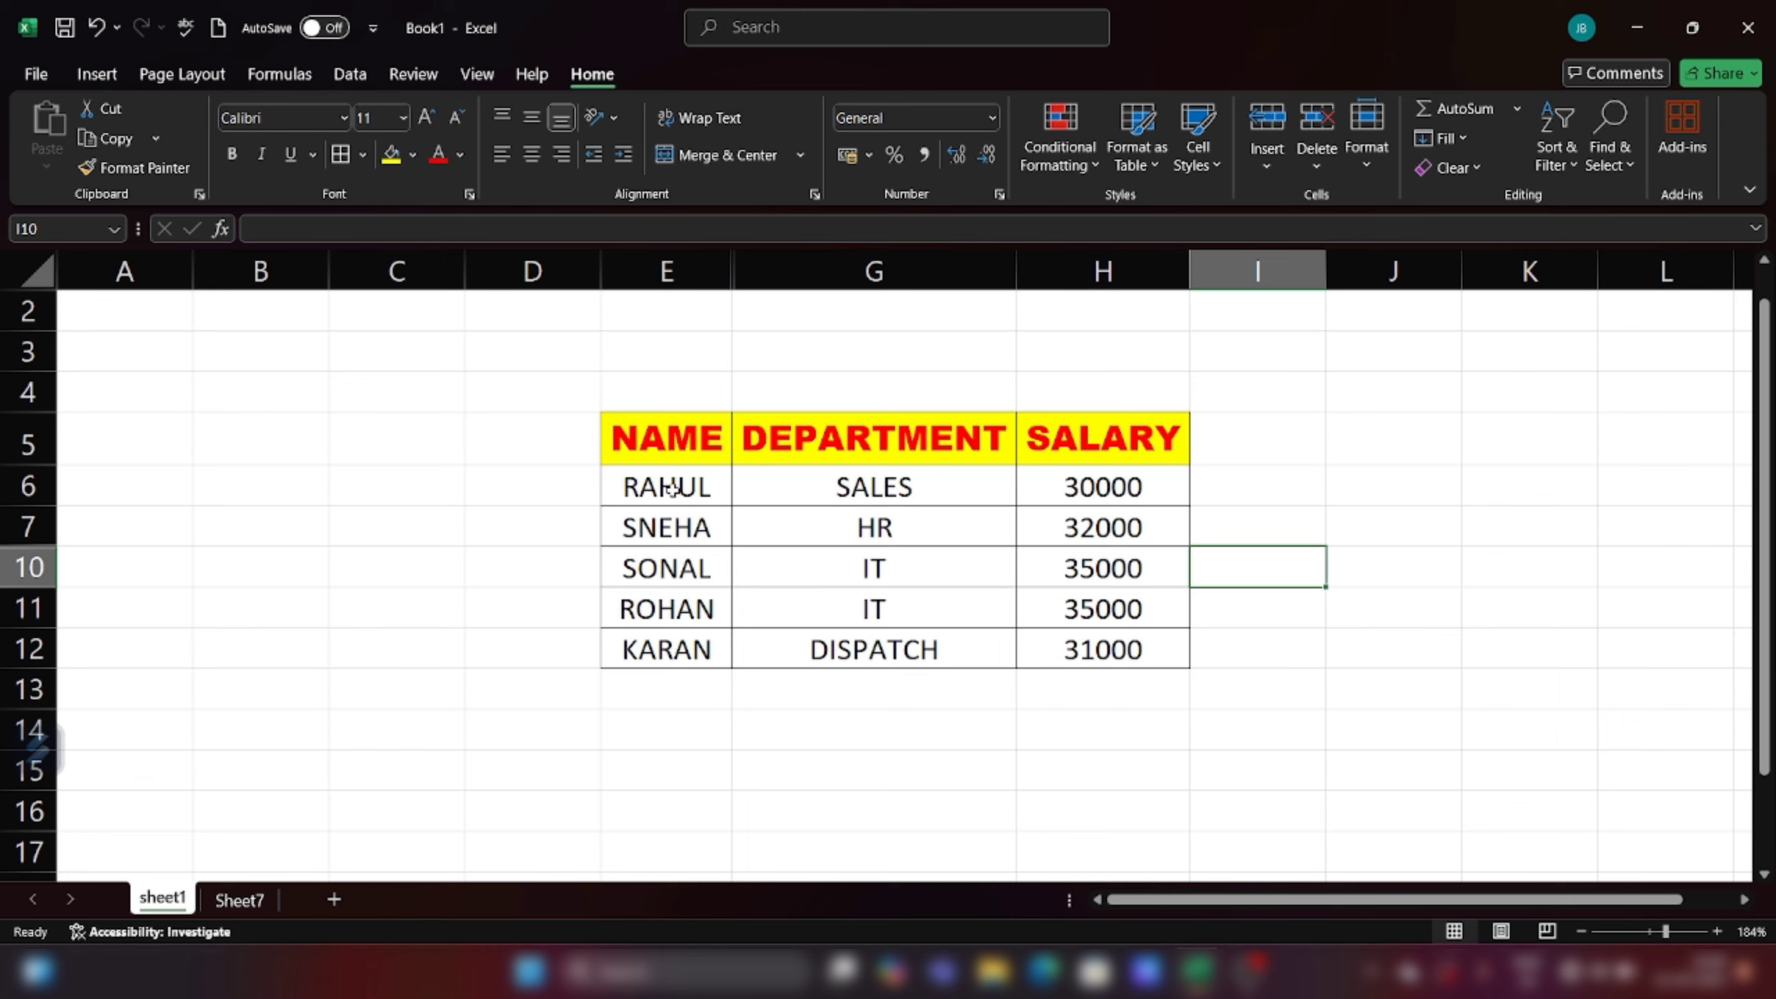
pyautogui.moveTo(672, 487); pyautogui.dragTo(1115, 499)
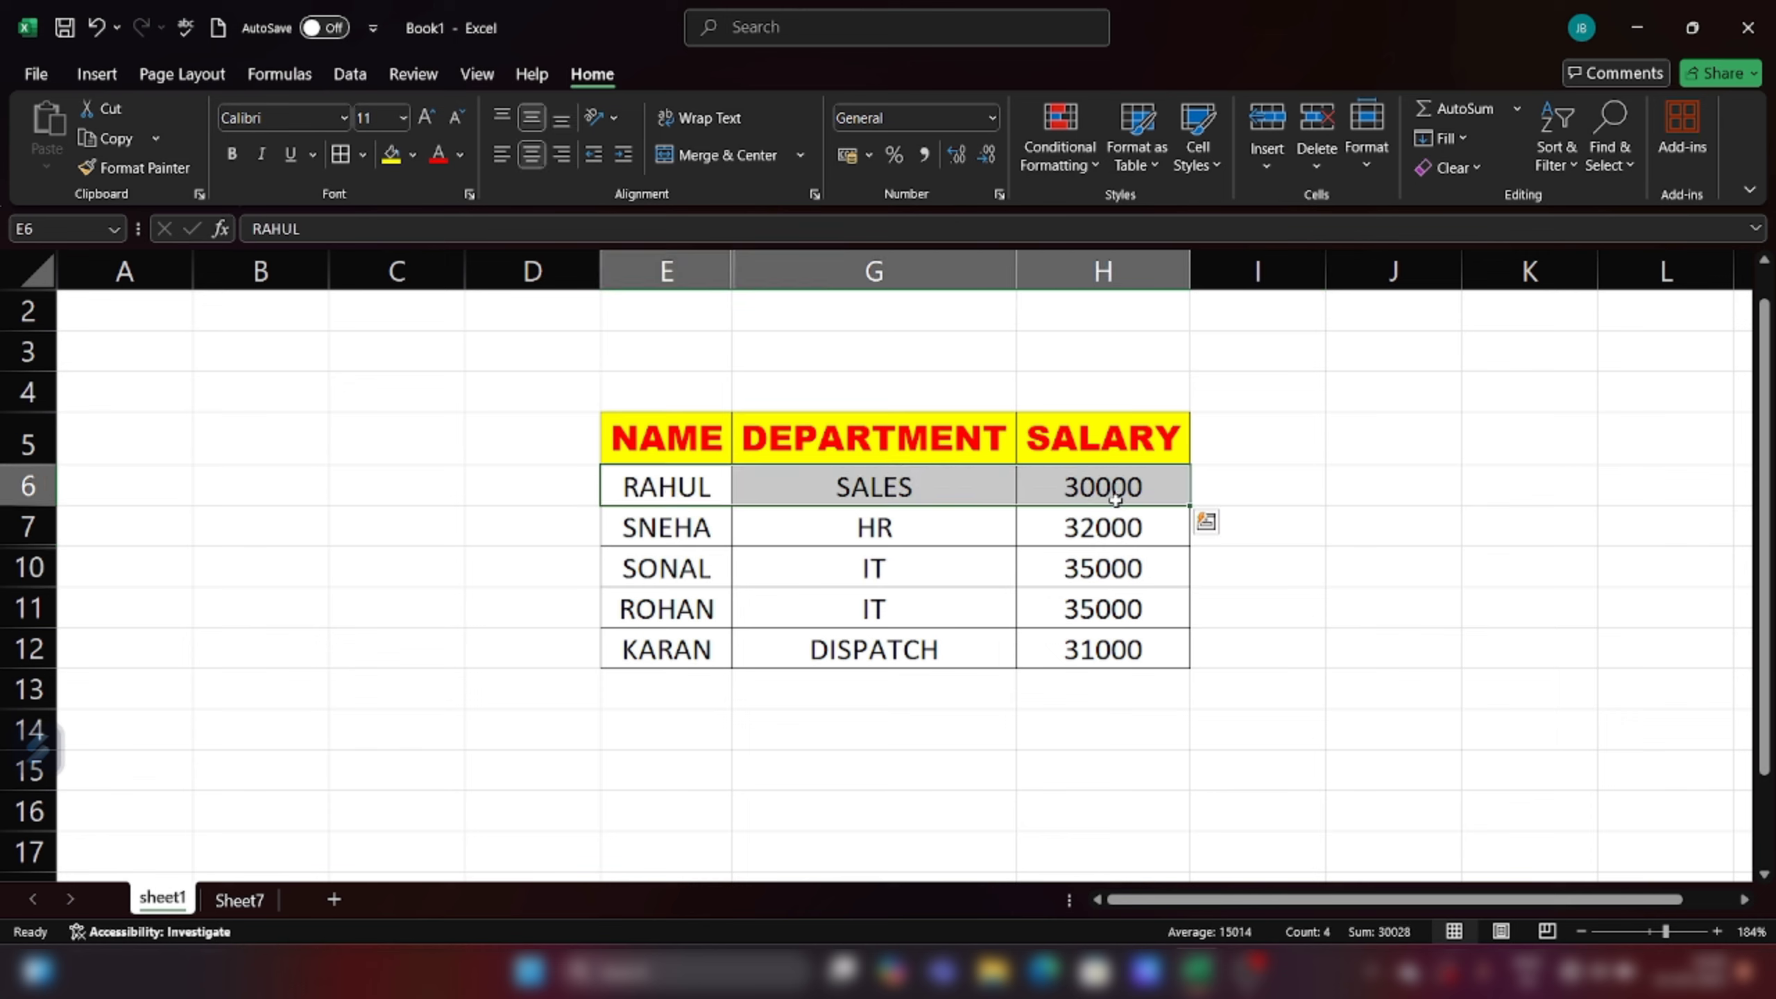
pyautogui.click(1373, 160)
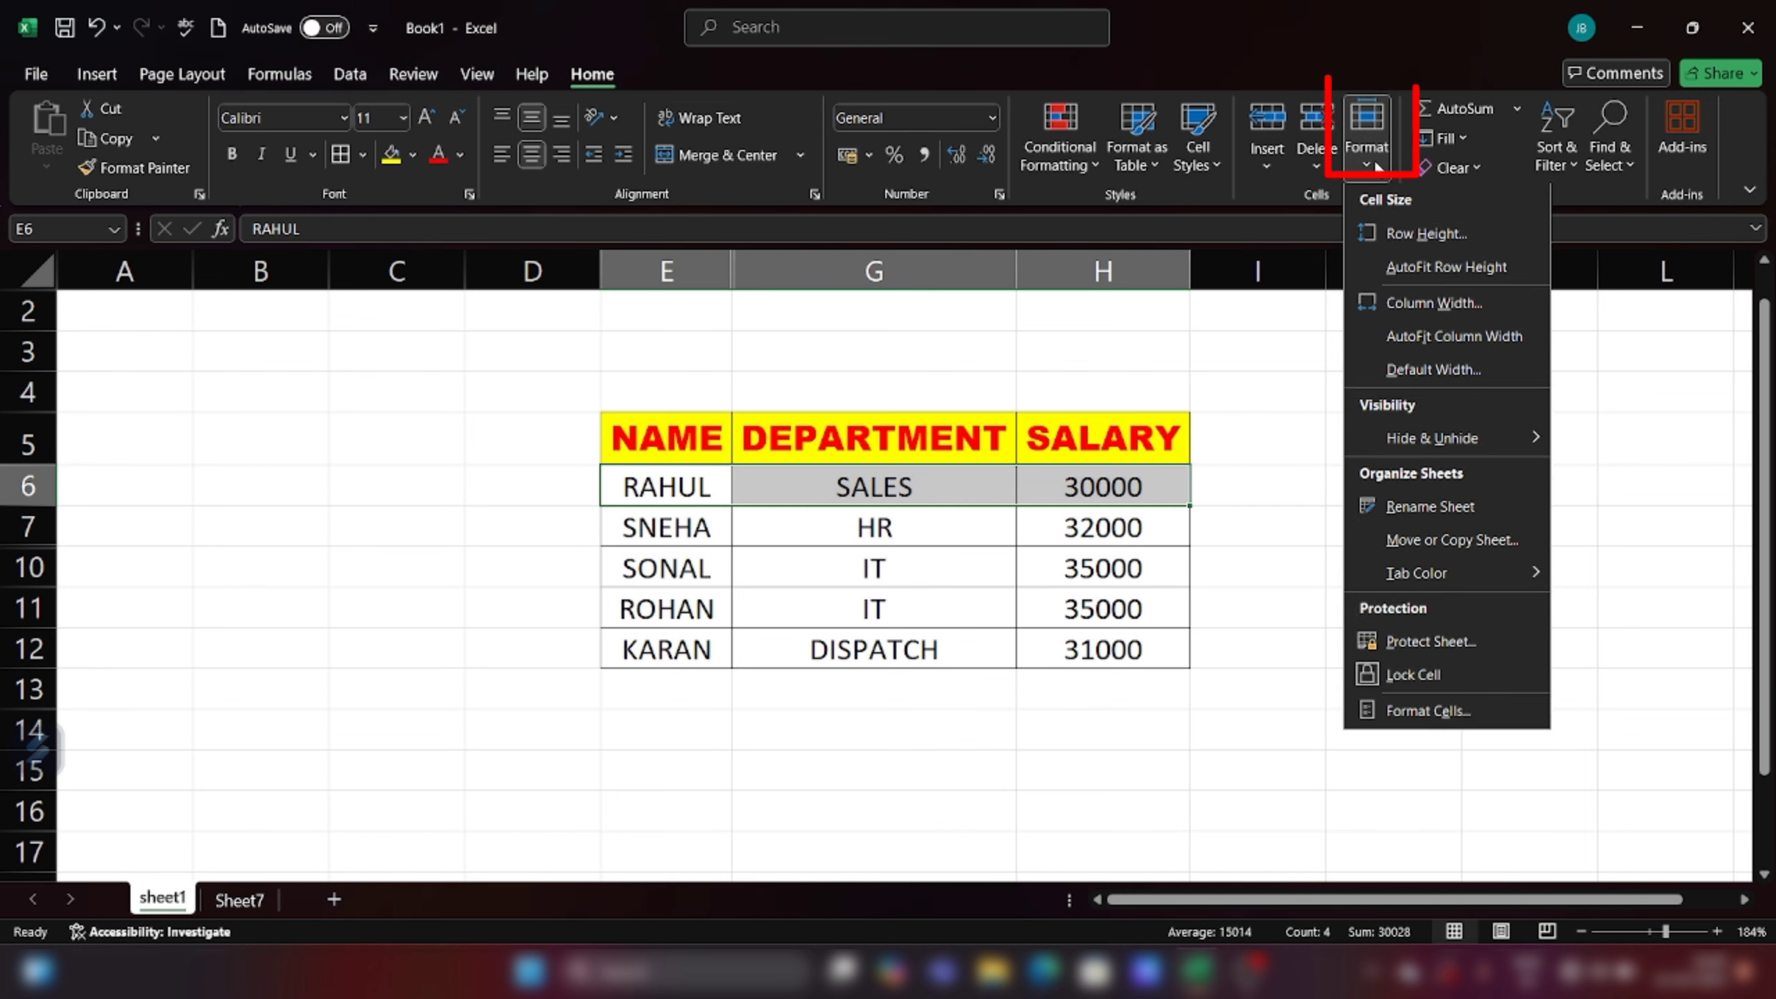
pyautogui.click(1448, 240)
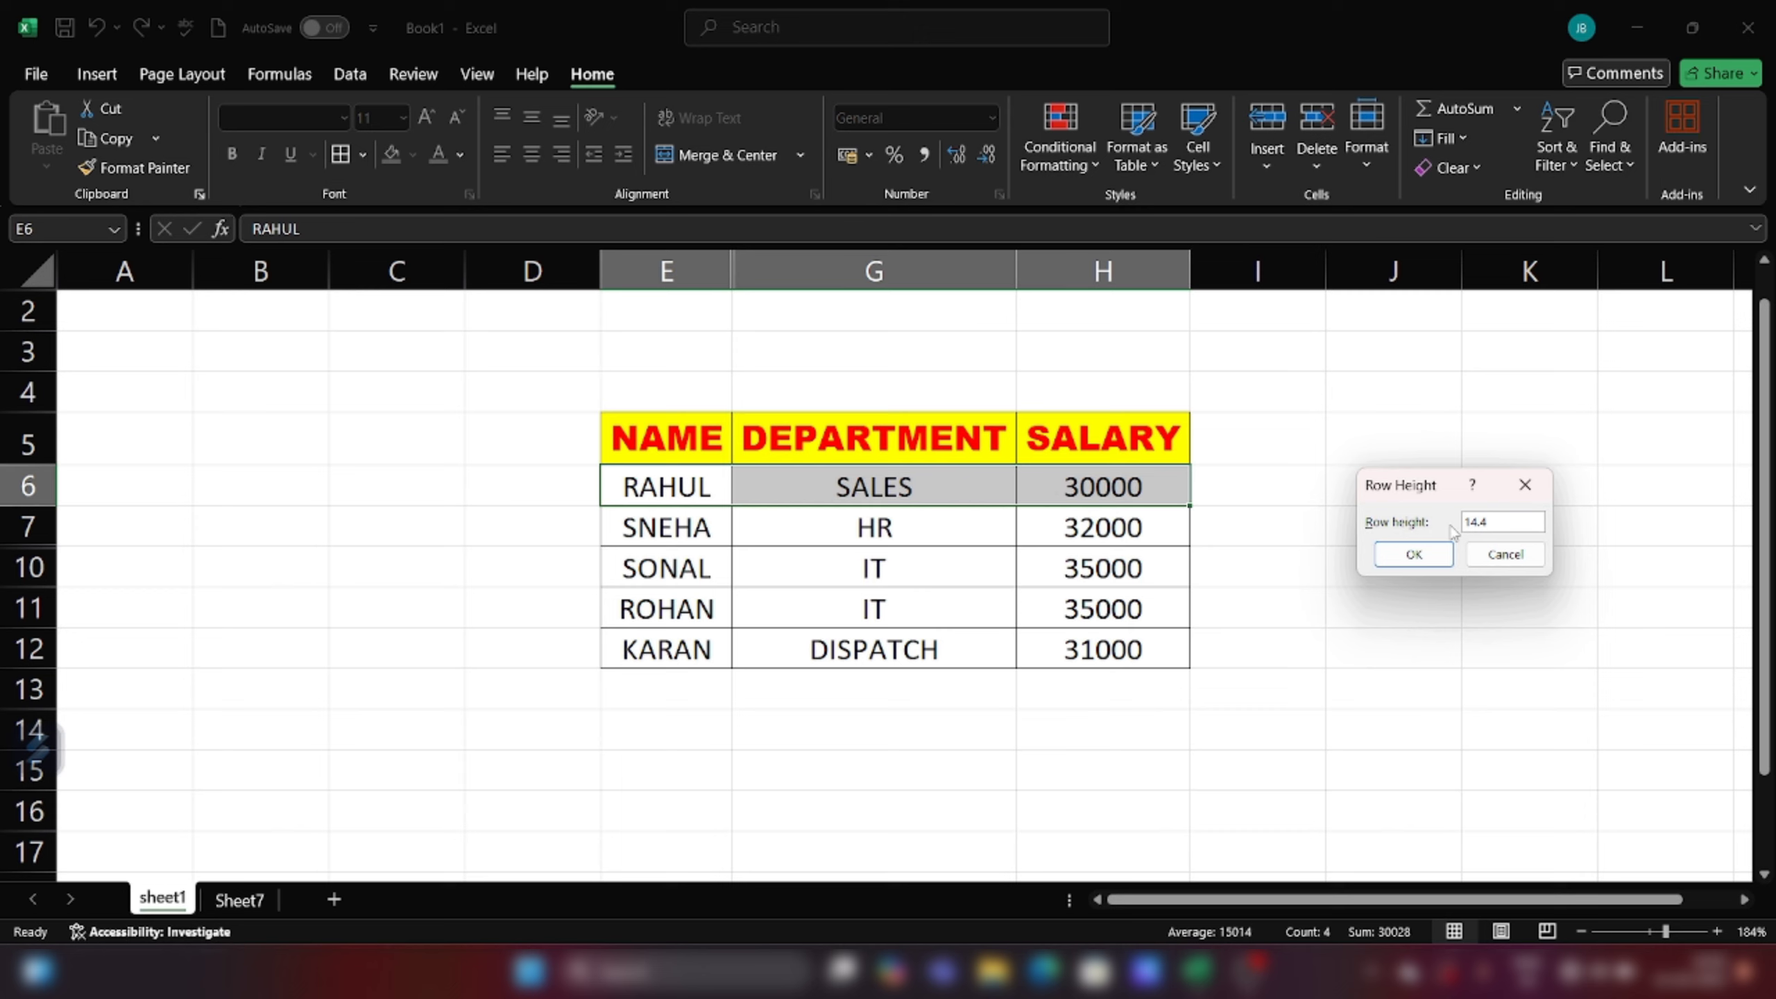
pyautogui.doubleClick(1491, 521)
pyautogui.write('25')
pyautogui.click(1388, 564)
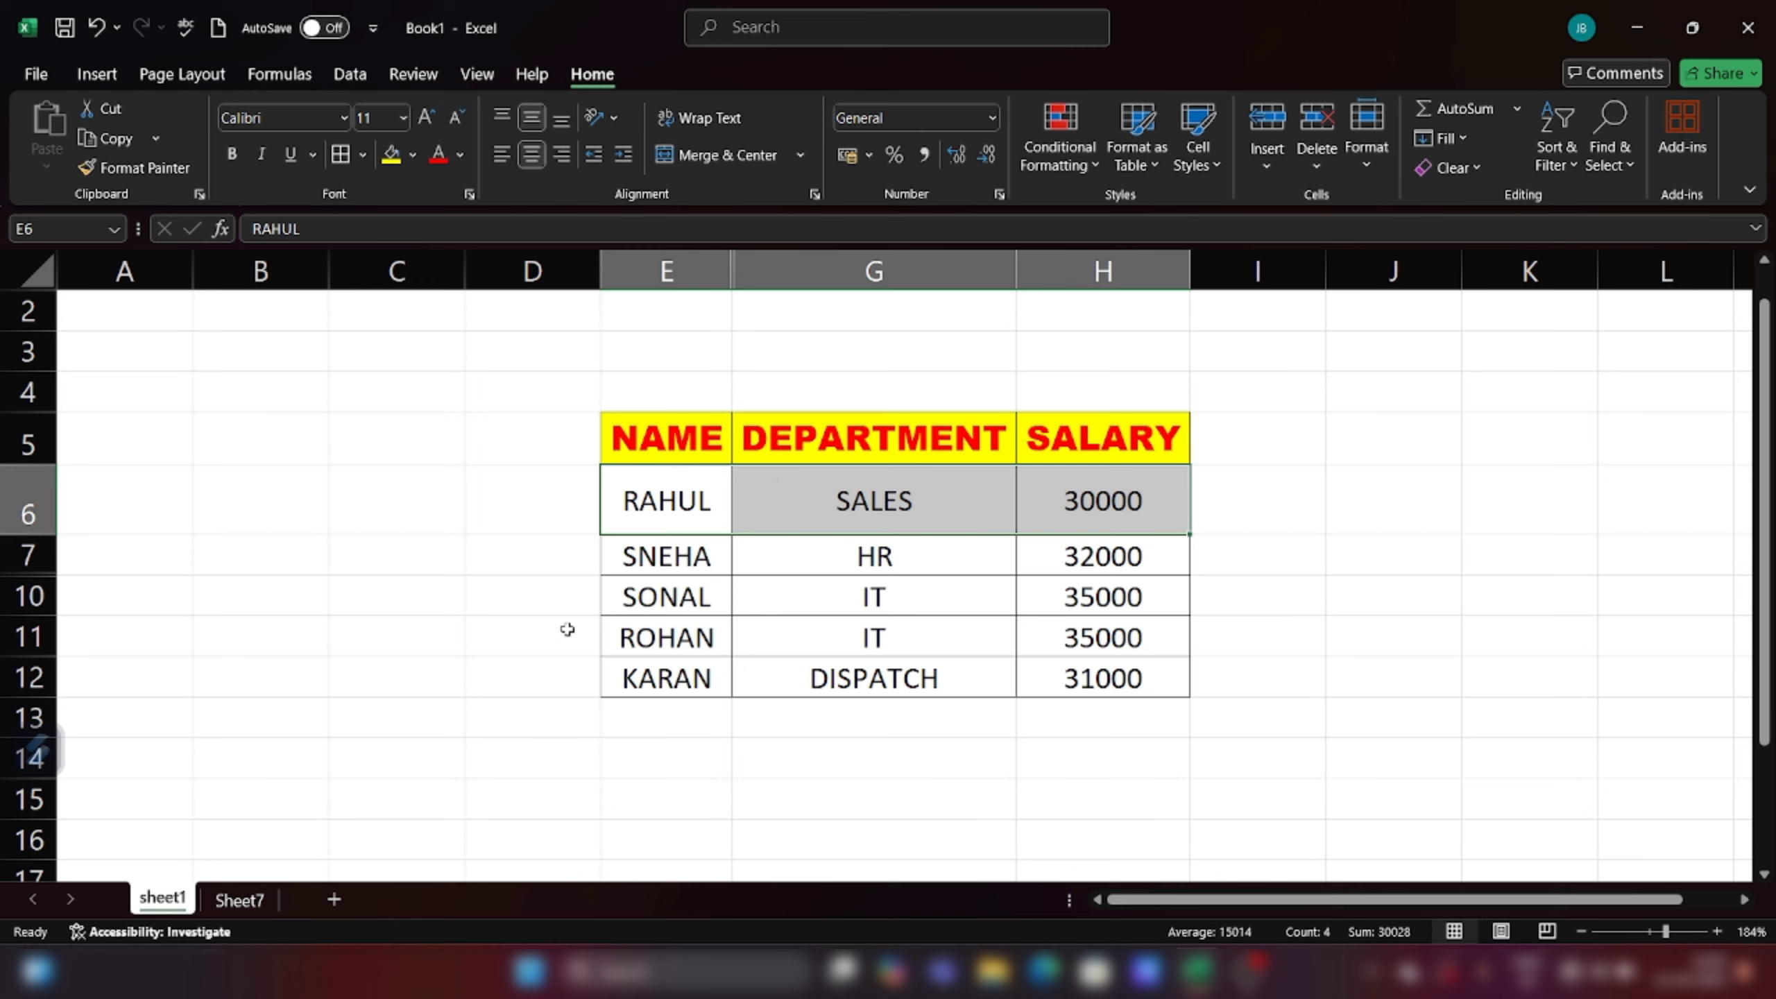
pyautogui.click(1368, 161)
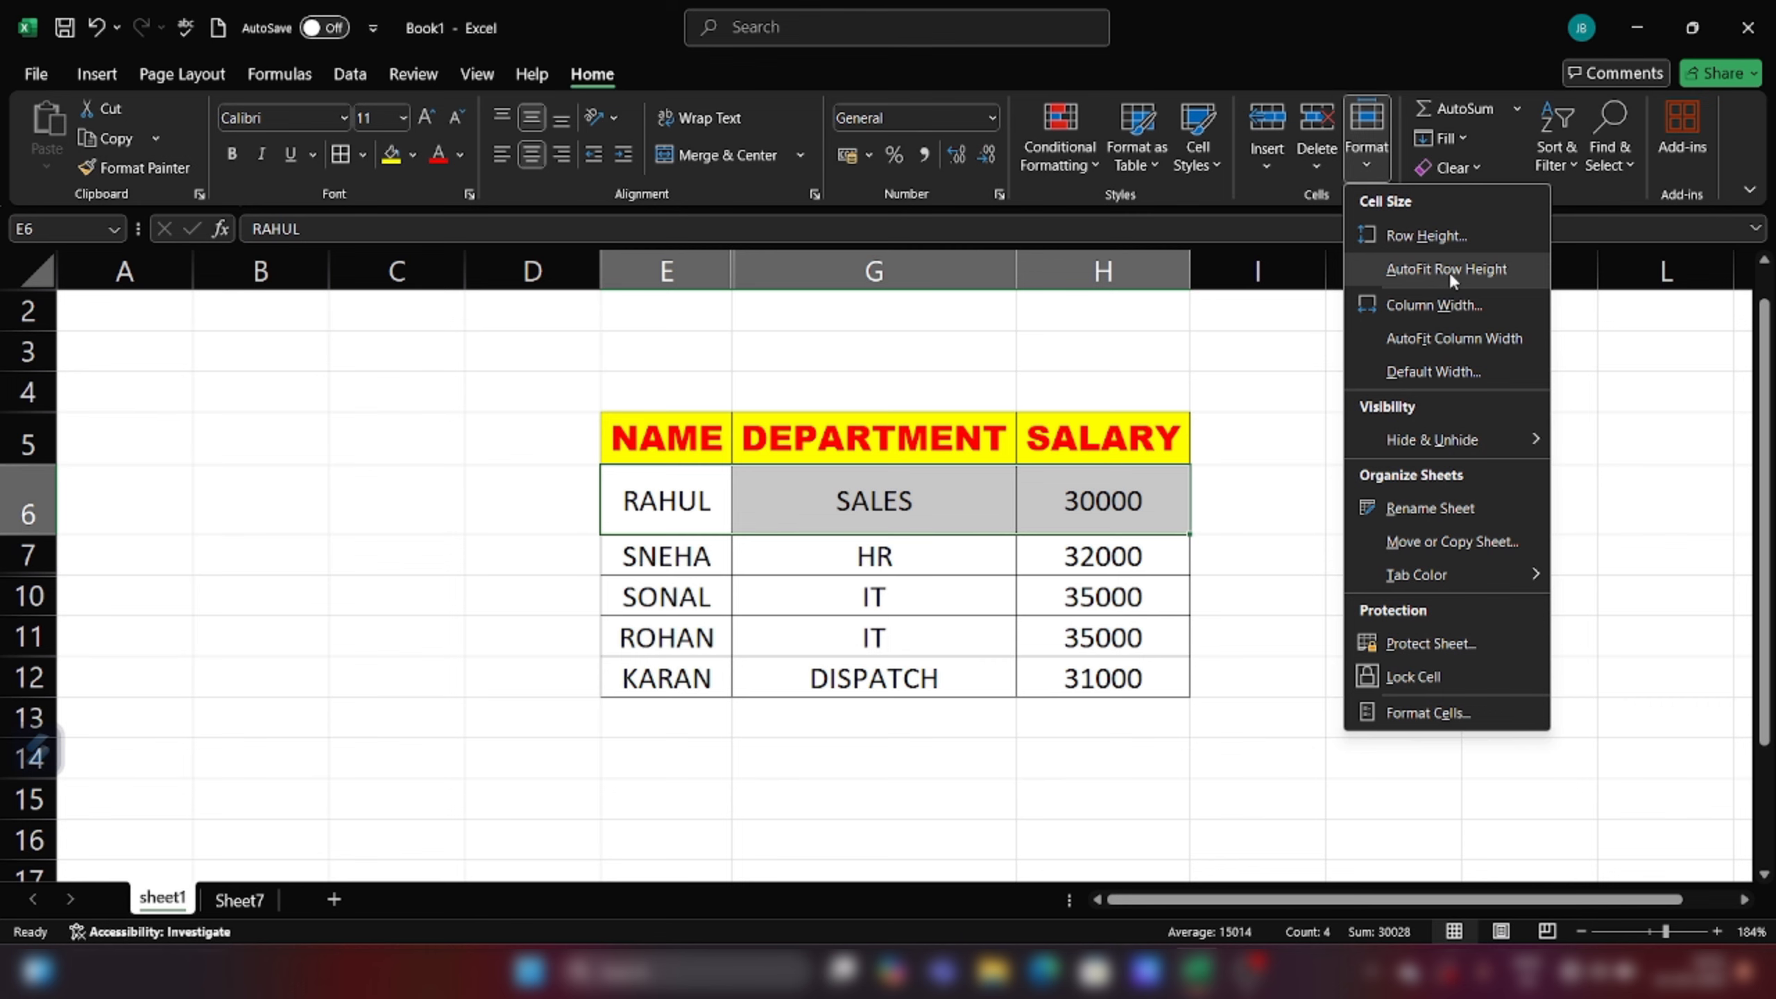
pyautogui.click(1448, 272)
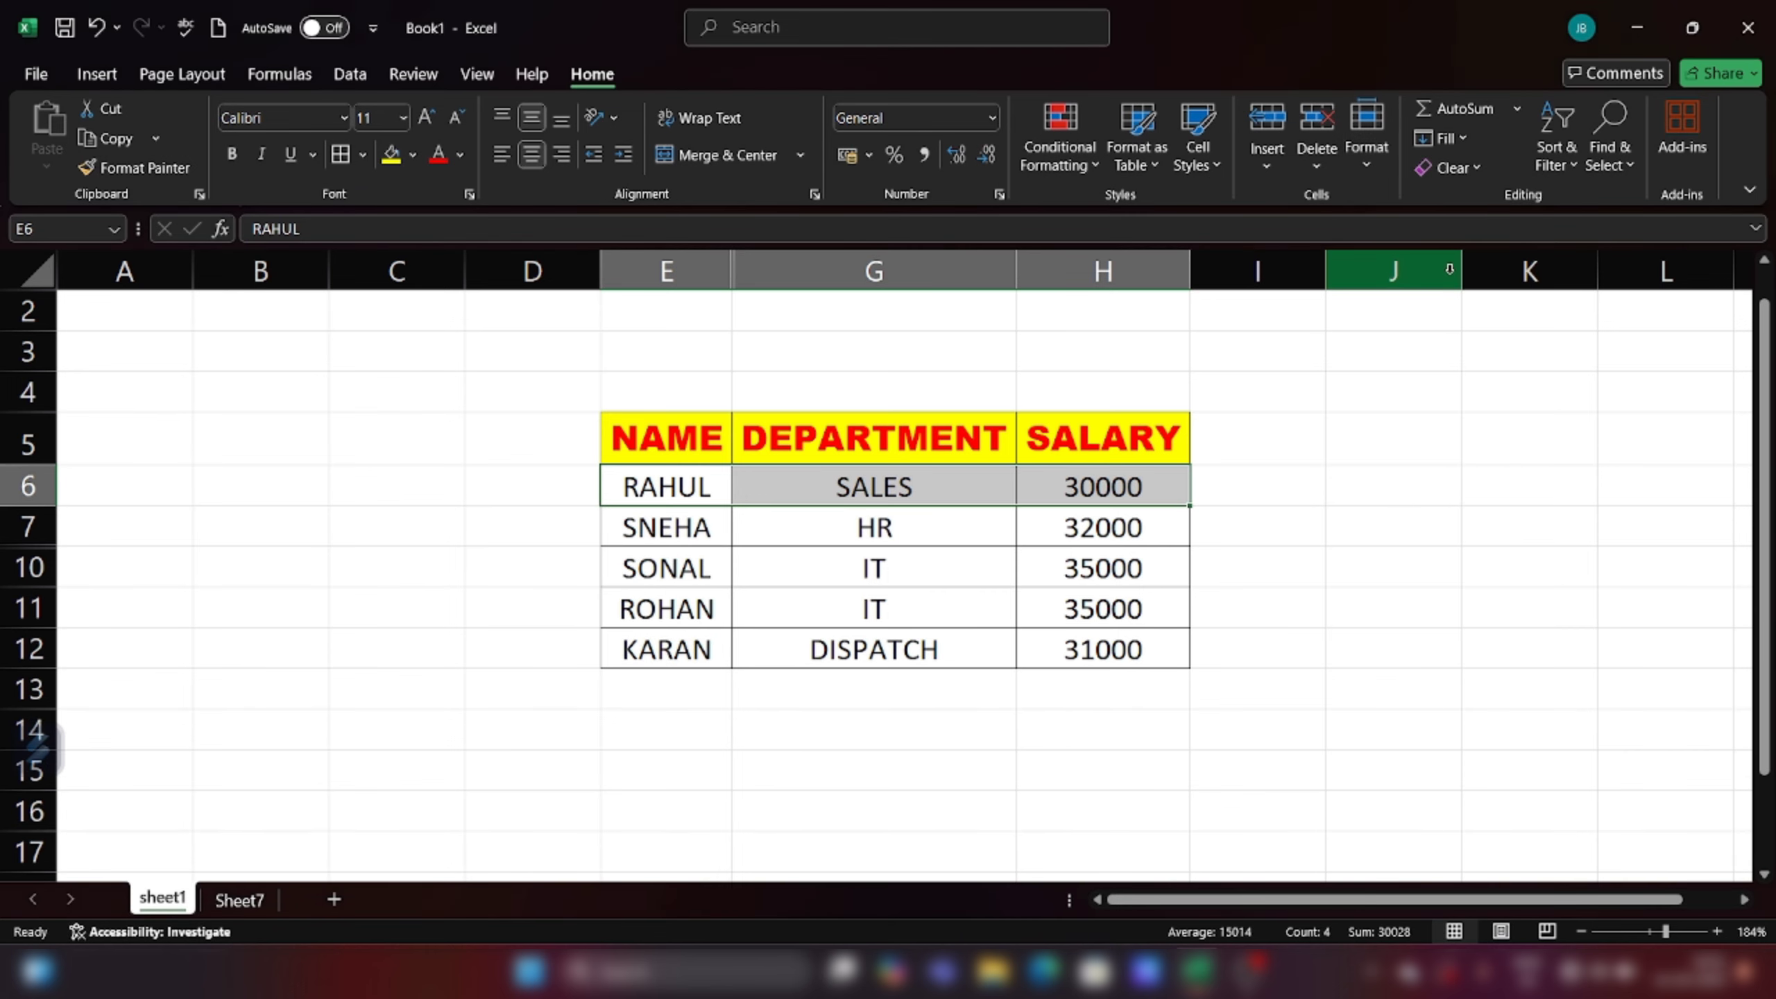
pyautogui.click(1349, 725)
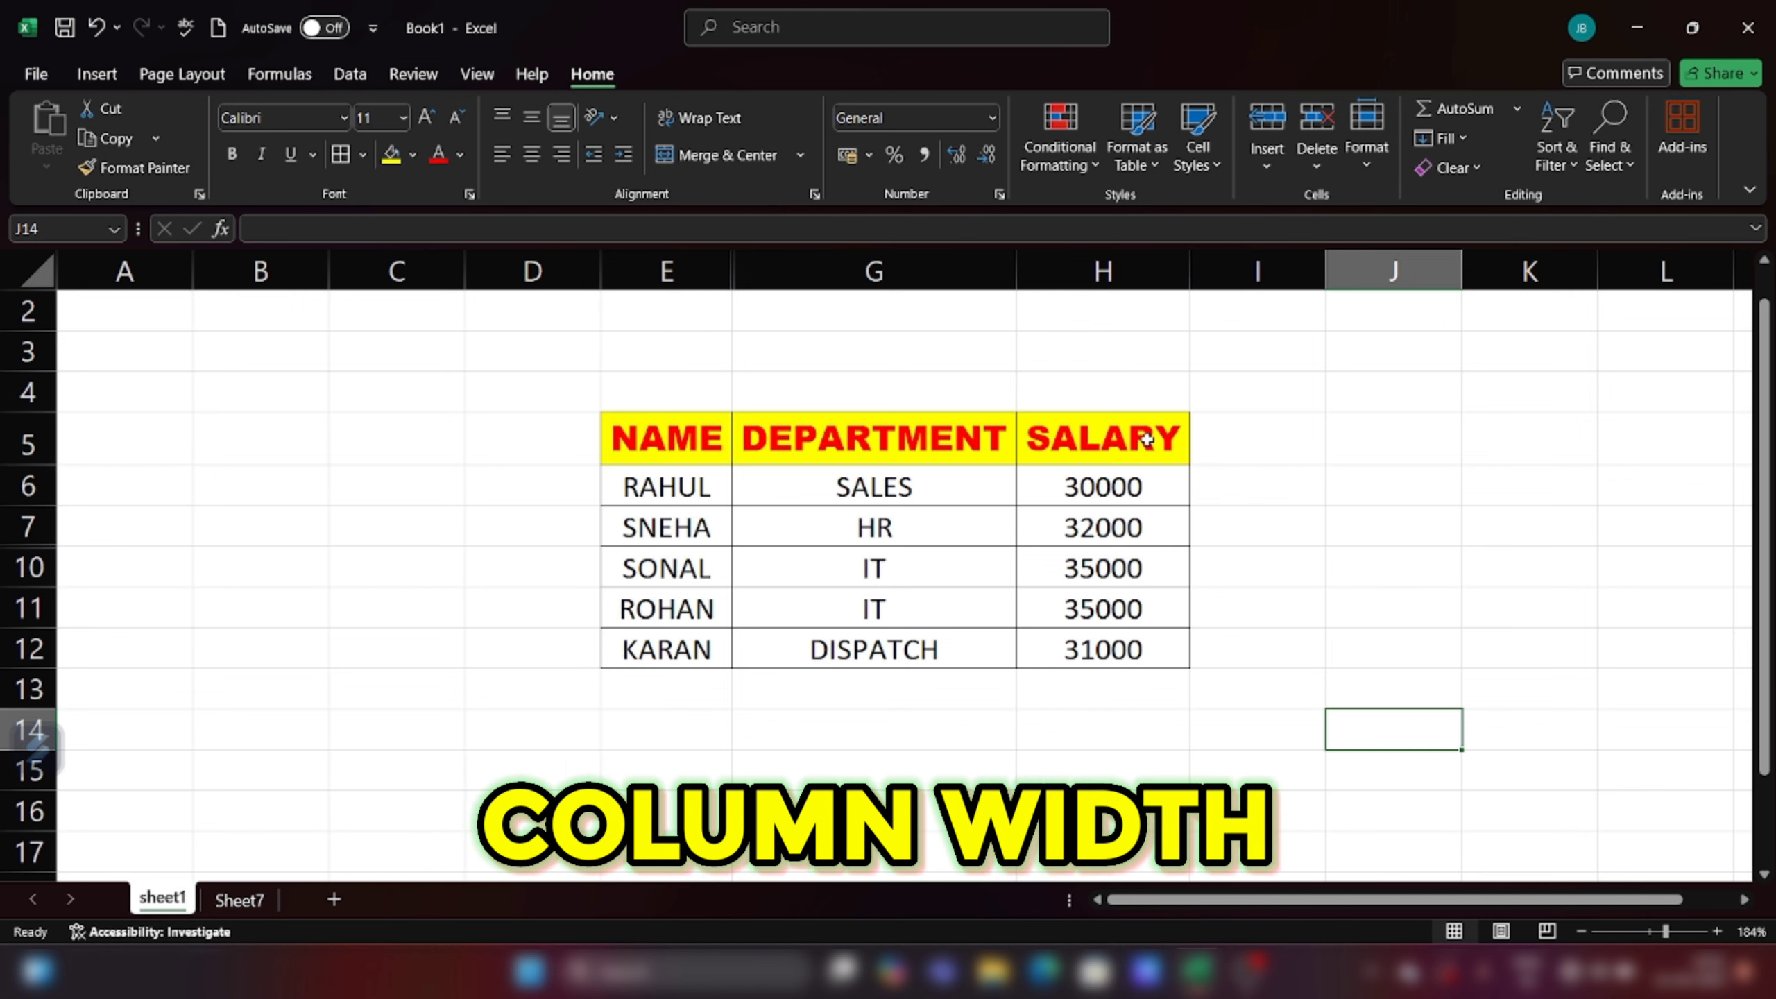
# Step: Set the width of the SALARY column H to 20
pyautogui.moveTo(1057, 451); pyautogui.dragTo(1070, 663)
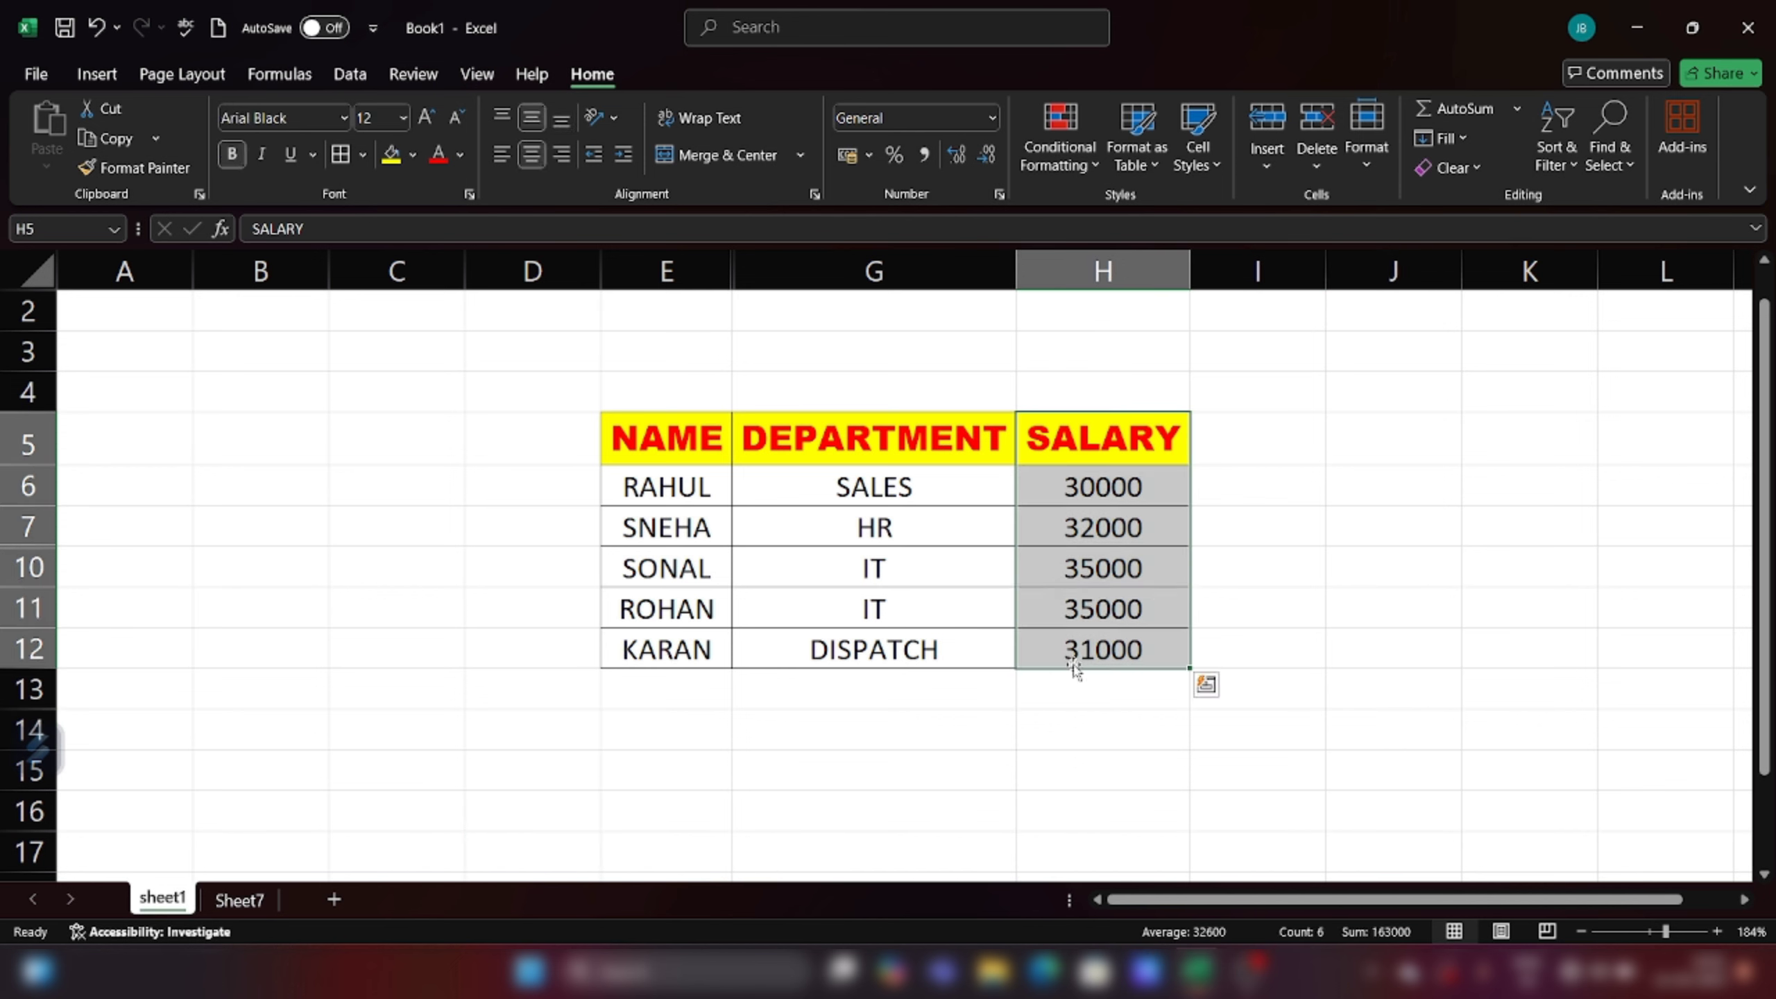
pyautogui.click(1357, 158)
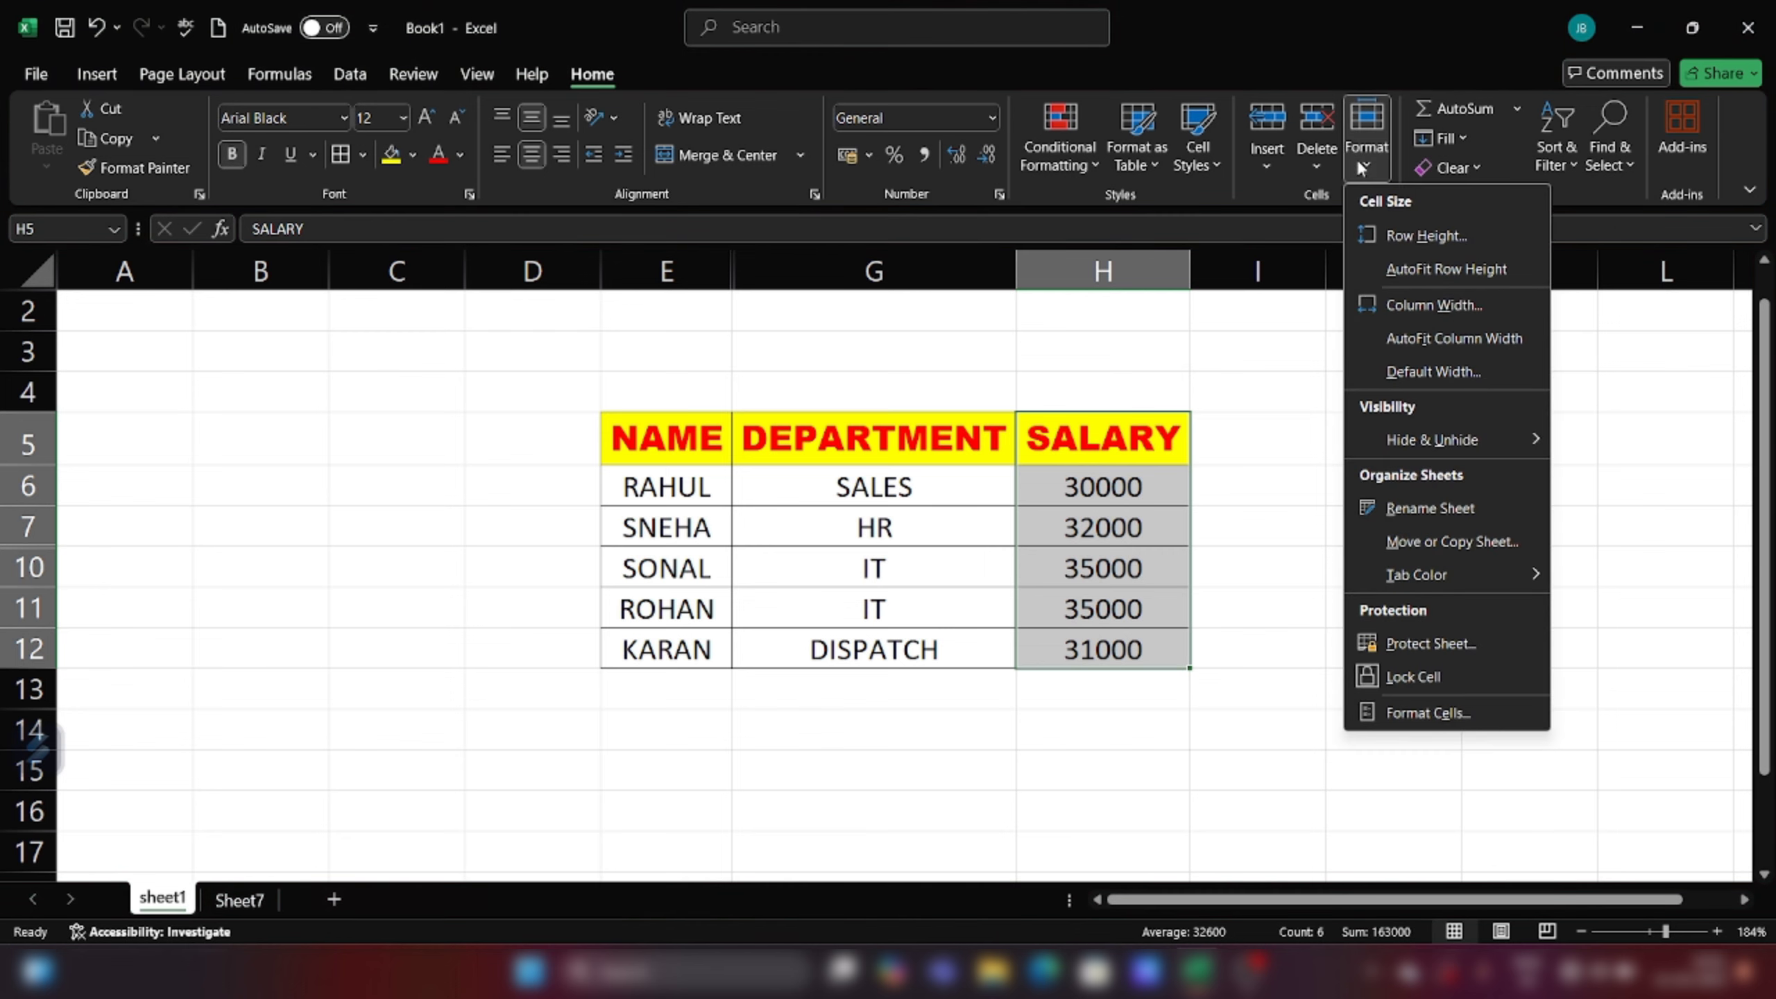
pyautogui.click(1404, 309)
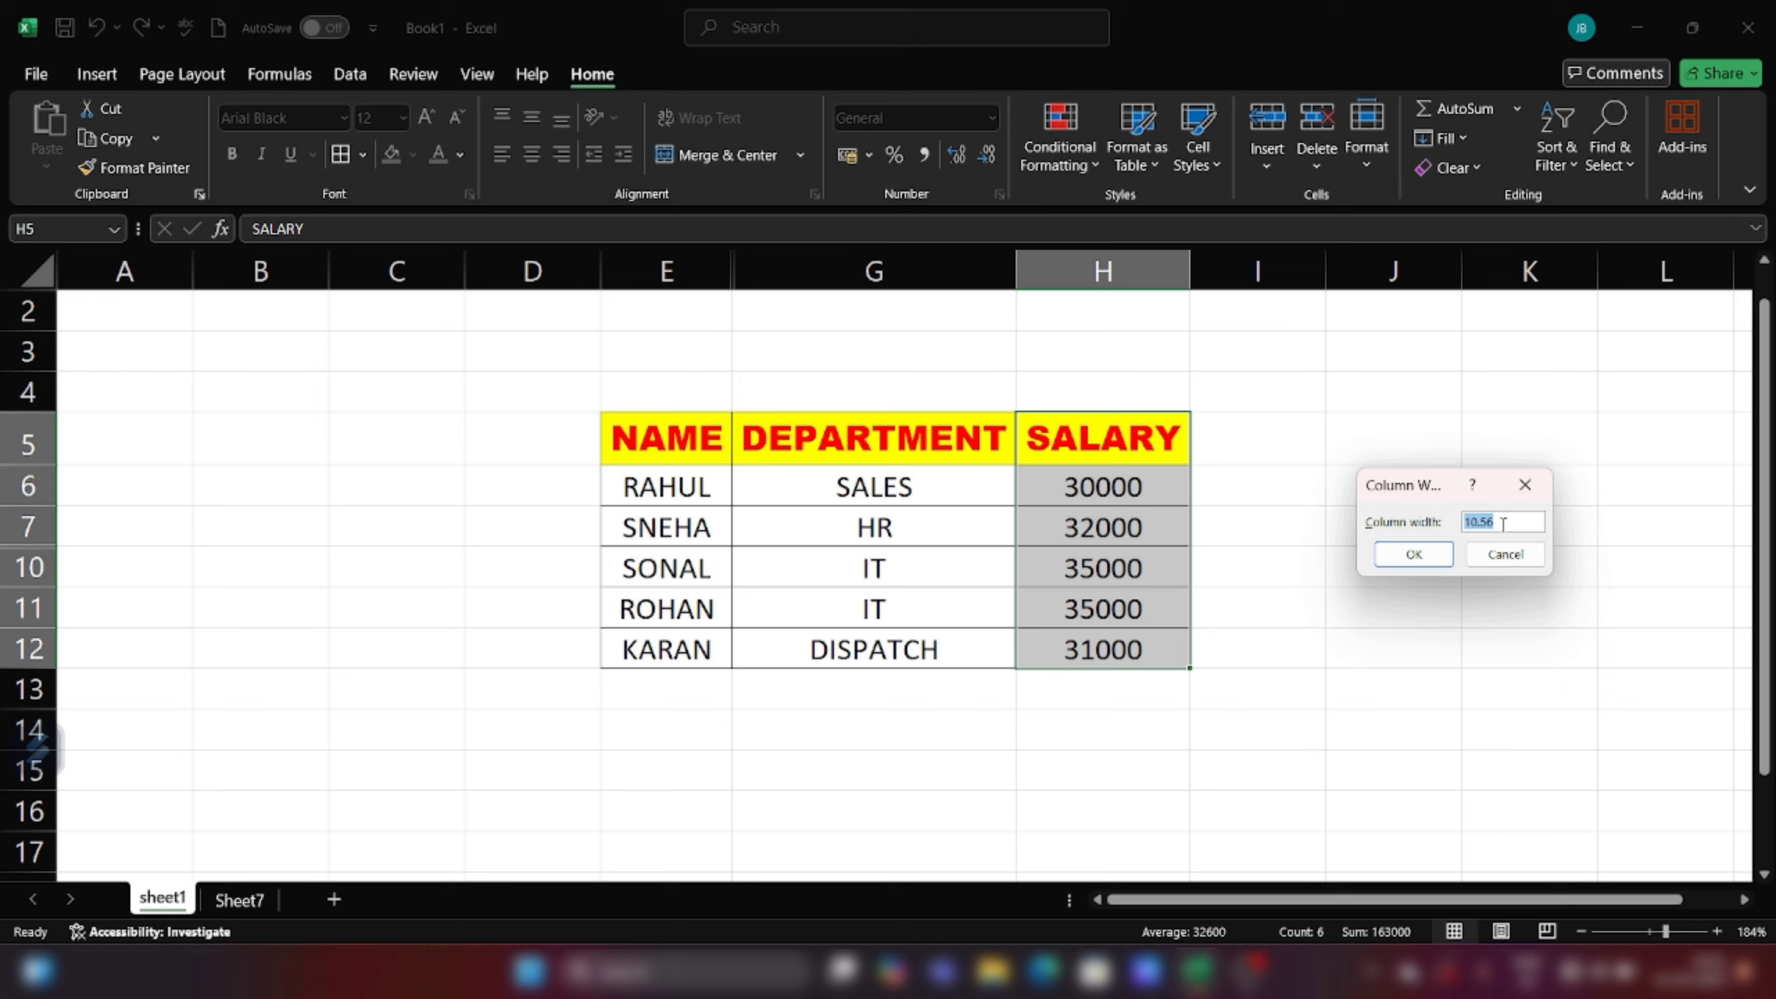
pyautogui.write('20')
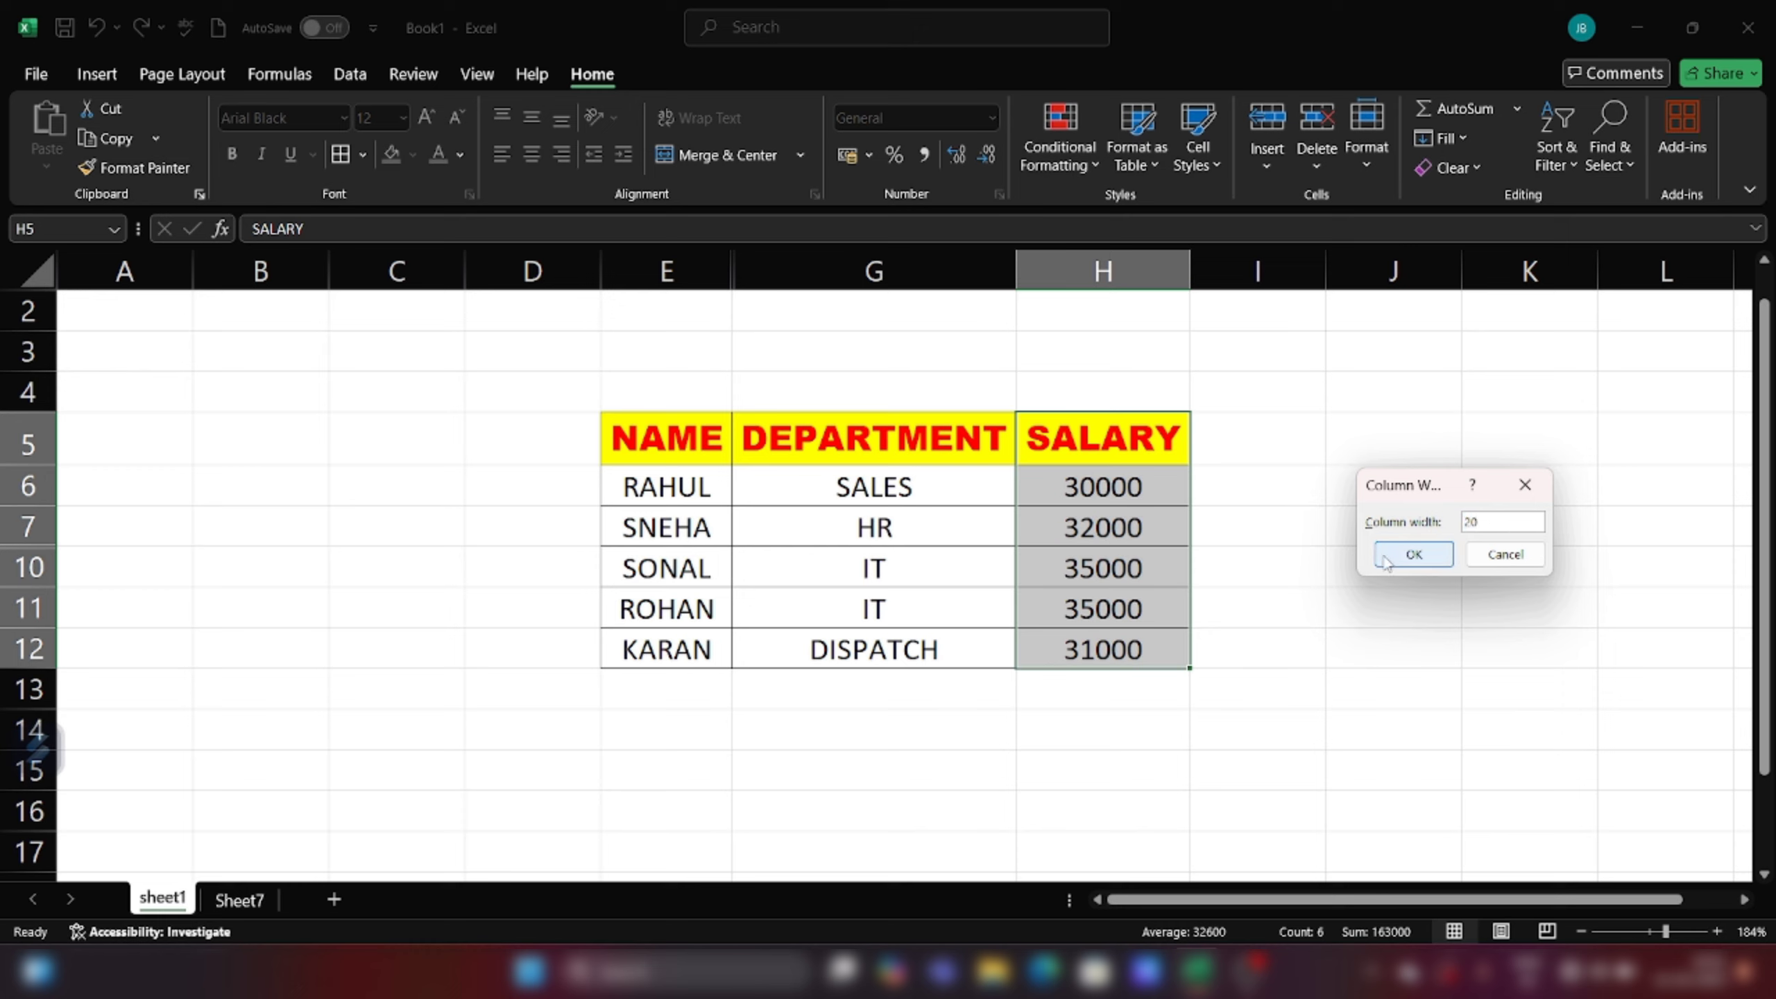
pyautogui.click(1413, 553)
pyautogui.click(1501, 528)
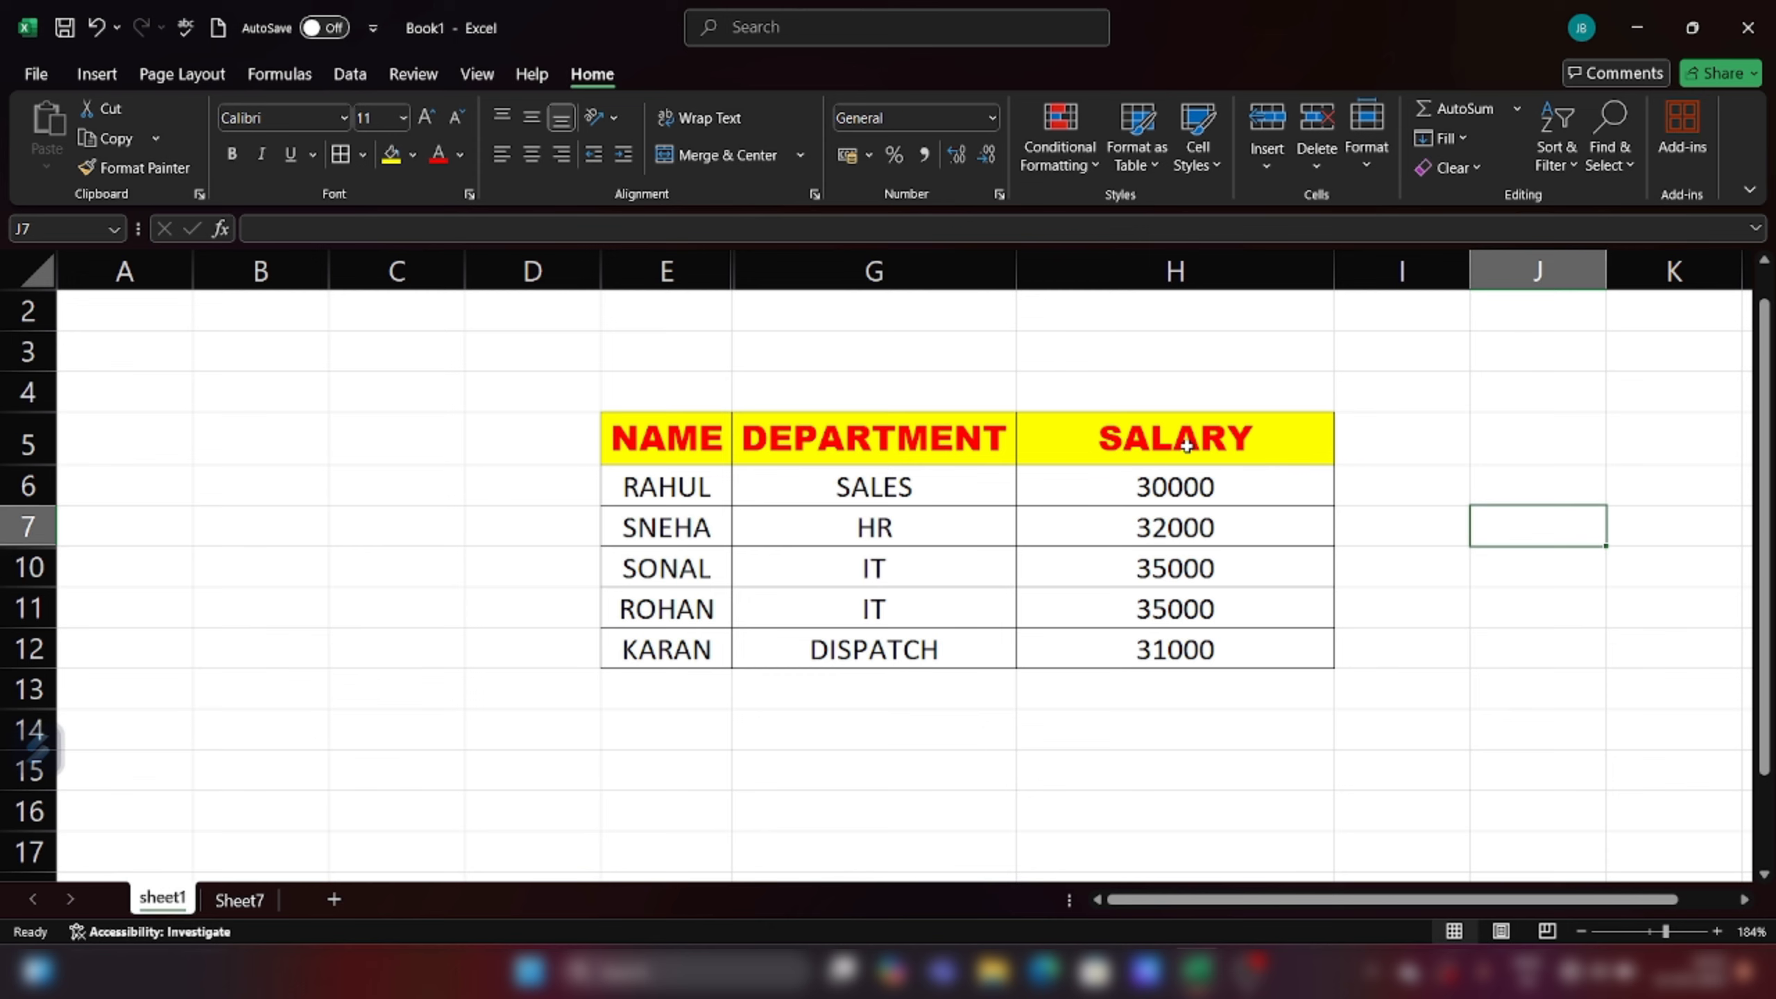
# Step: AutoFit the column width of SALARY cells H5:H12
pyautogui.moveTo(1193, 445); pyautogui.dragTo(1197, 654)
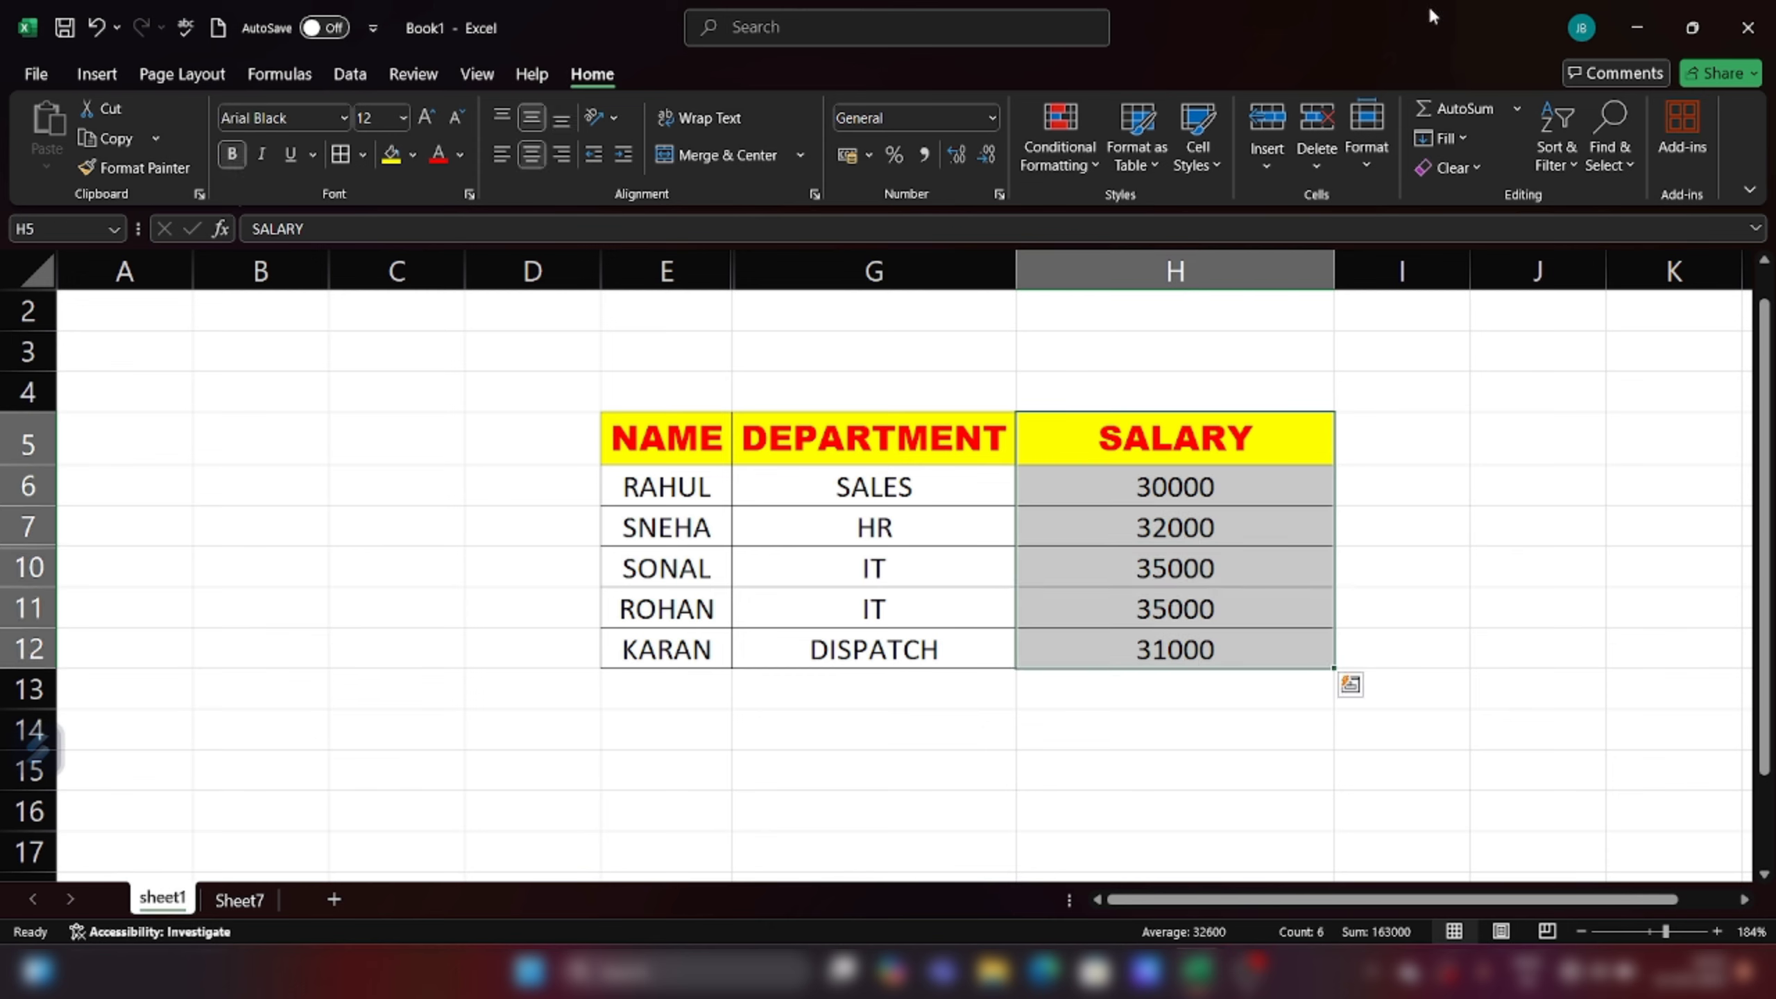
pyautogui.click(1369, 145)
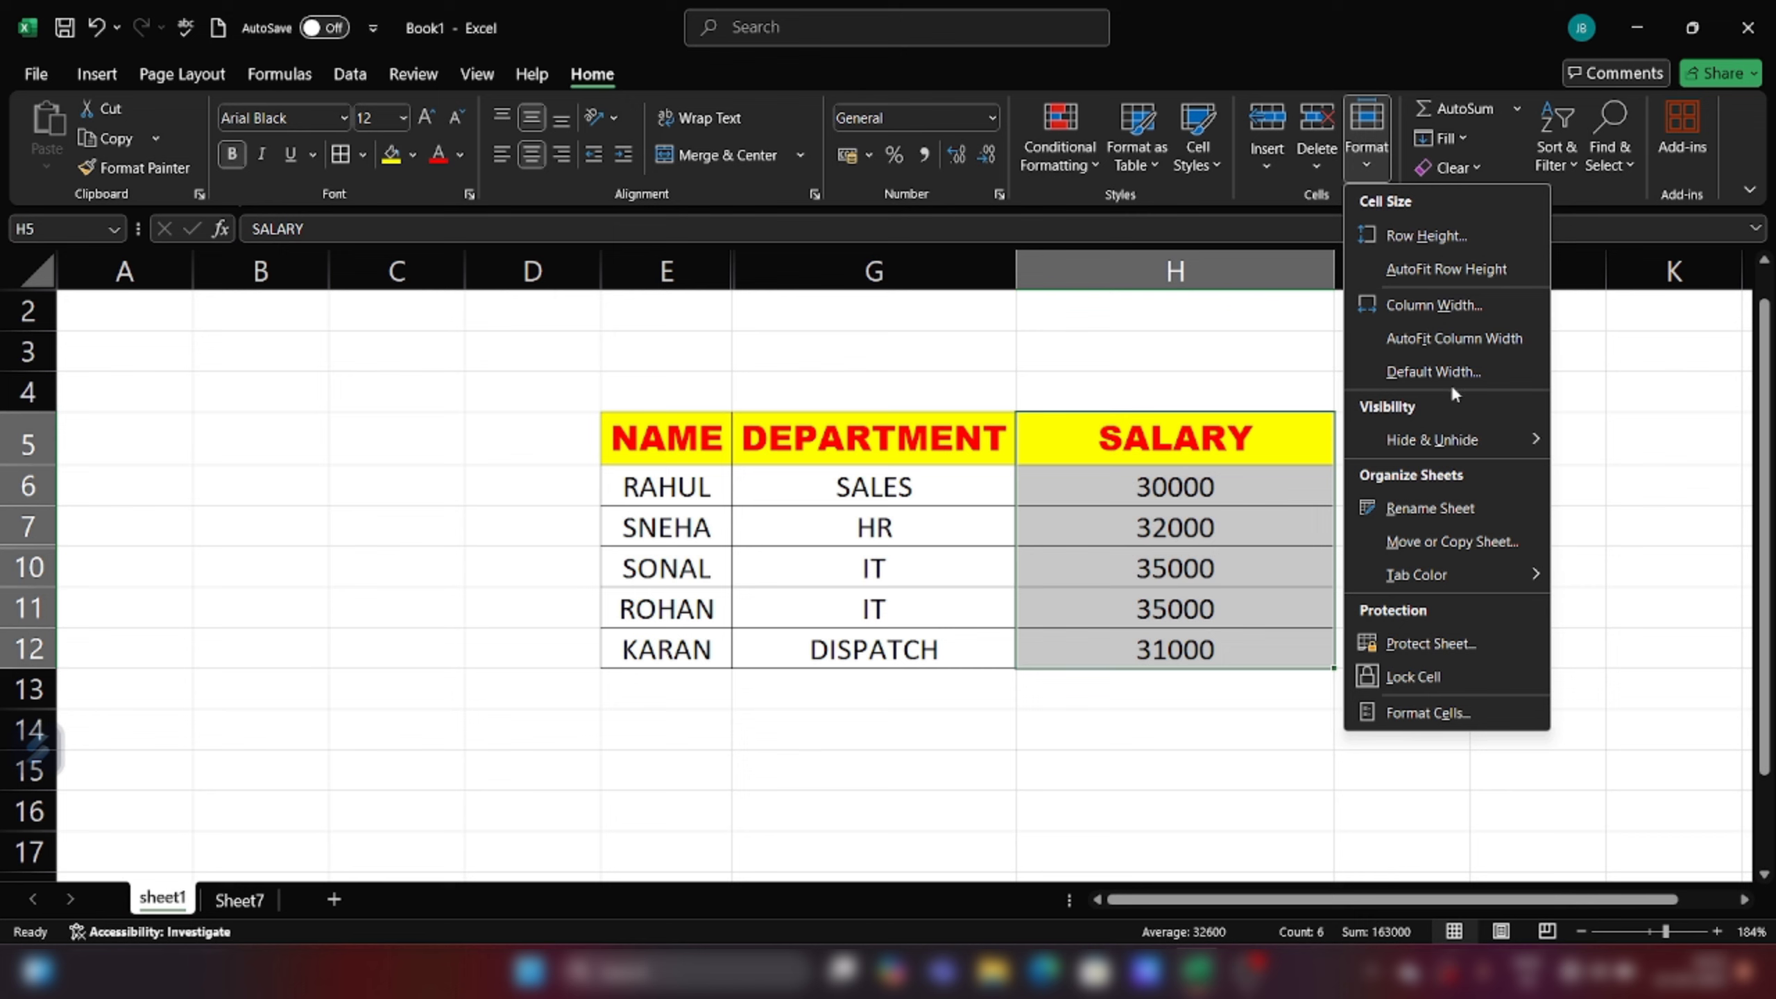
pyautogui.click(1476, 343)
pyautogui.click(1342, 586)
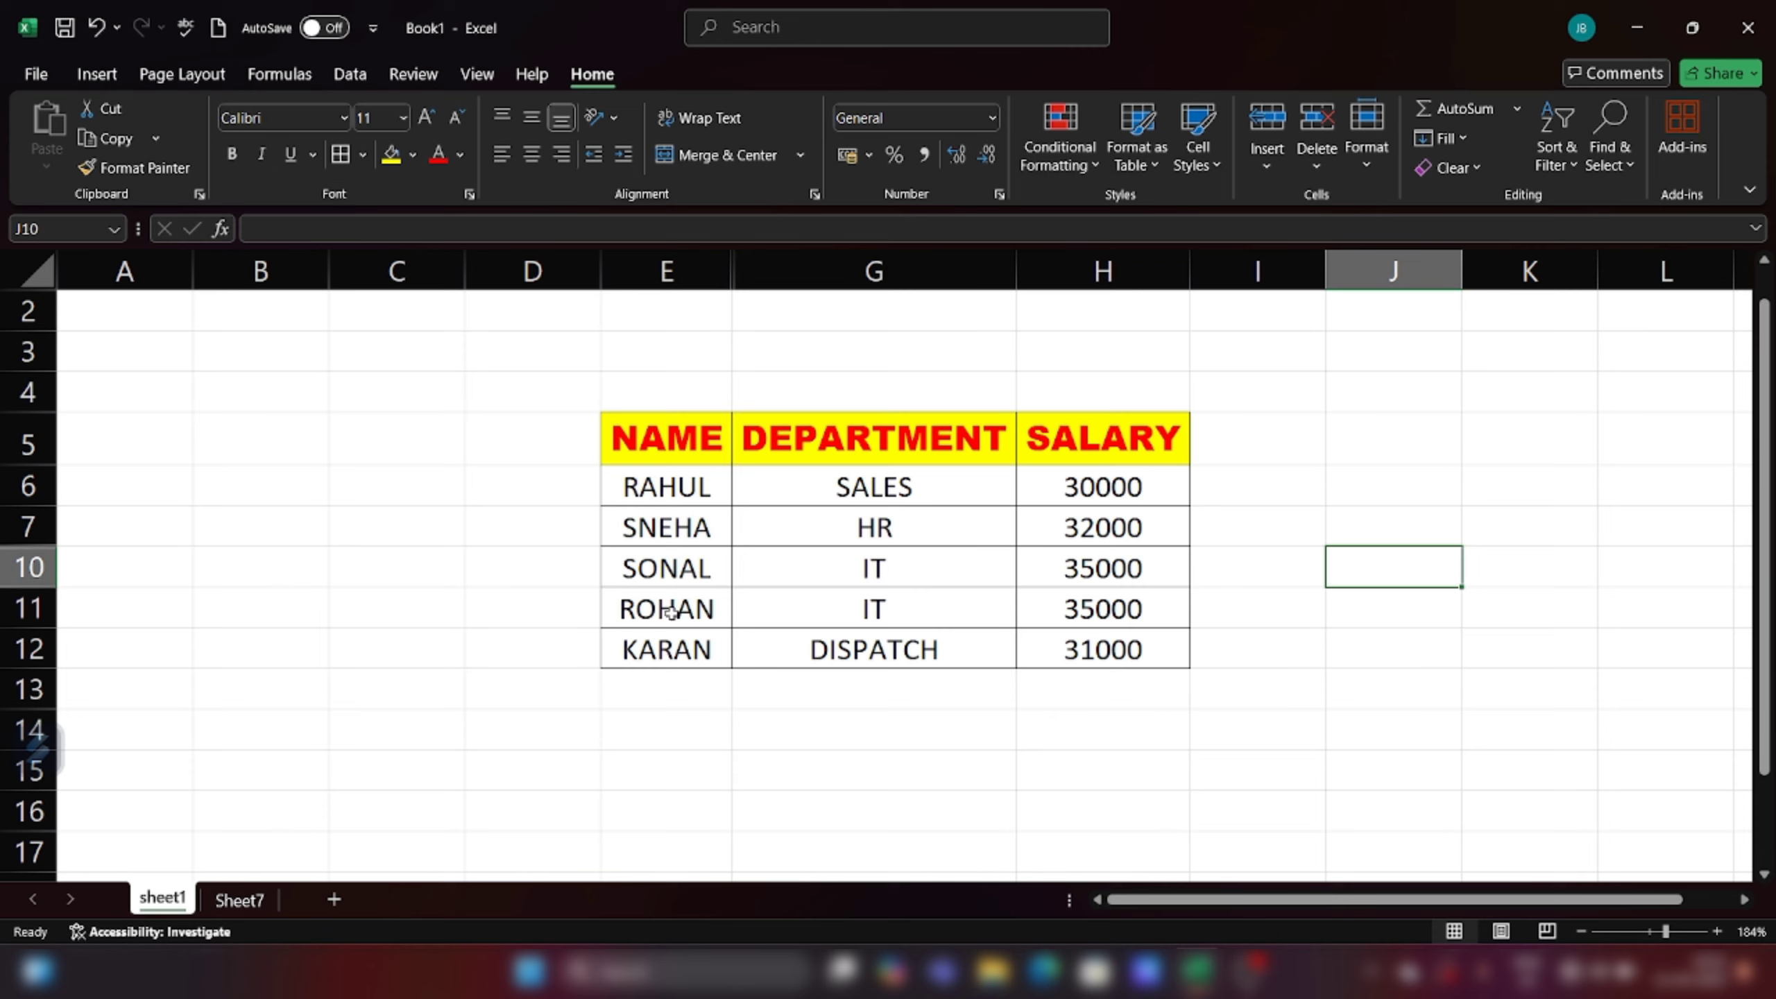
# Step: Hide row 11 containing ROHAN's record
pyautogui.moveTo(643, 607); pyautogui.dragTo(1102, 608)
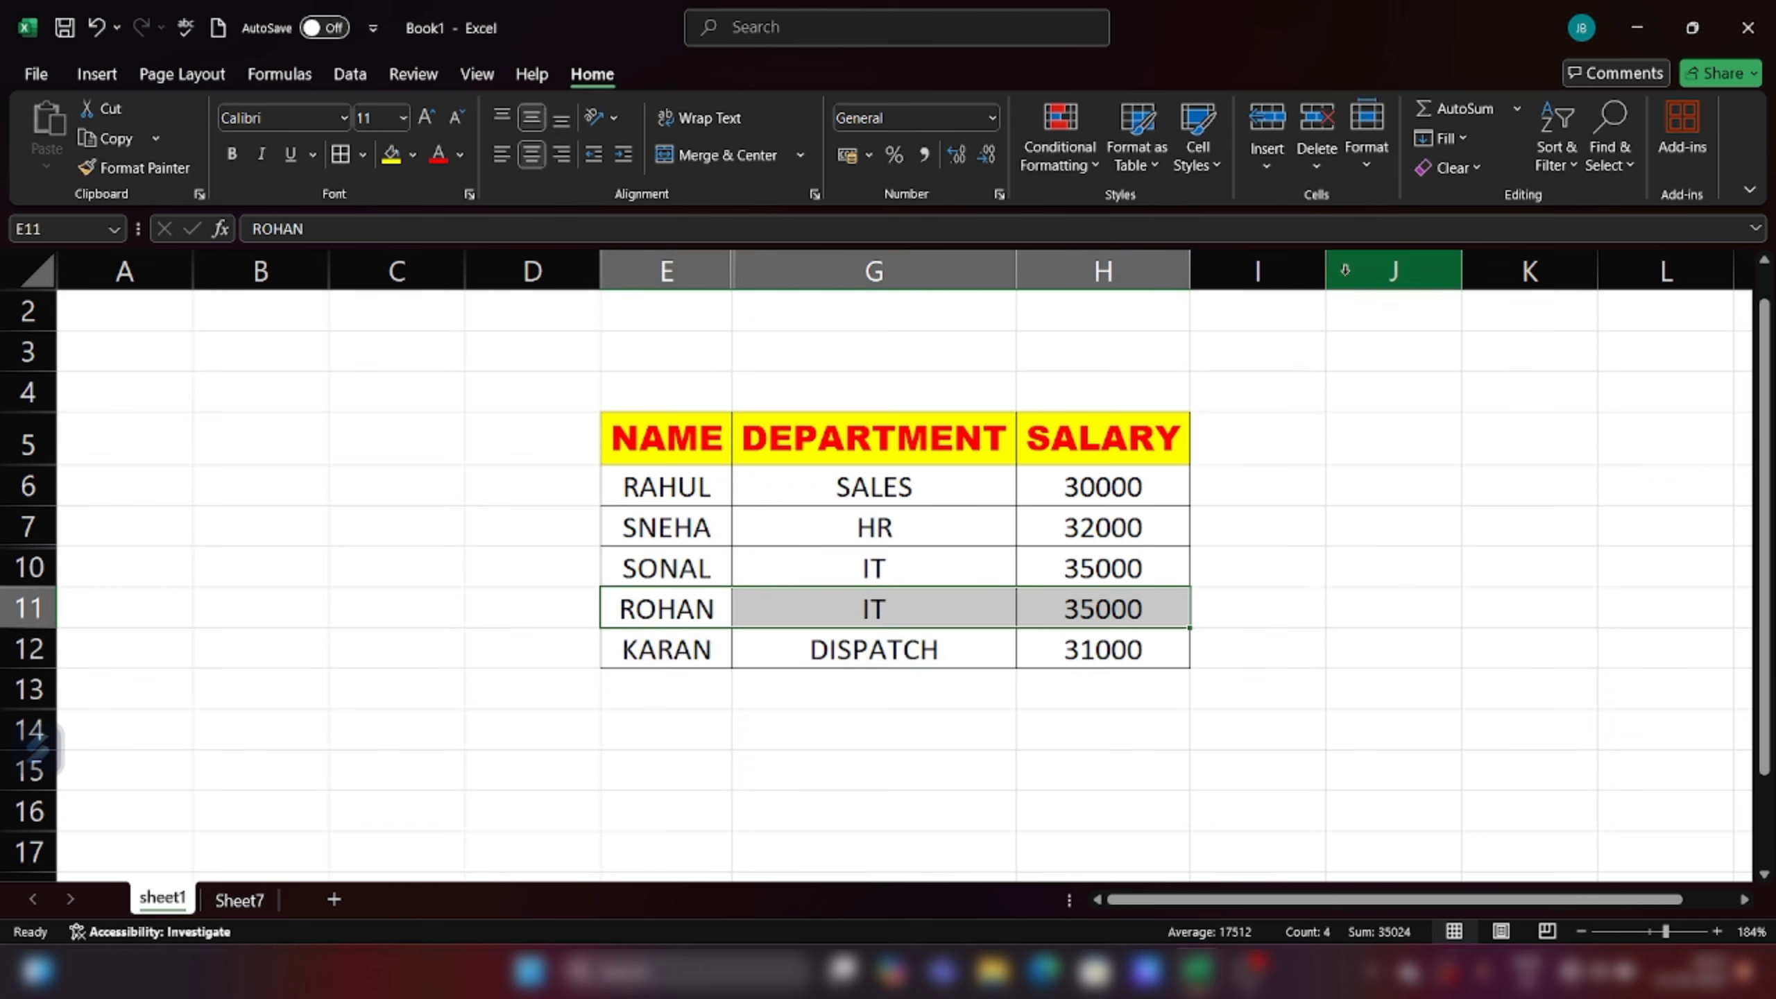
pyautogui.click(1365, 167)
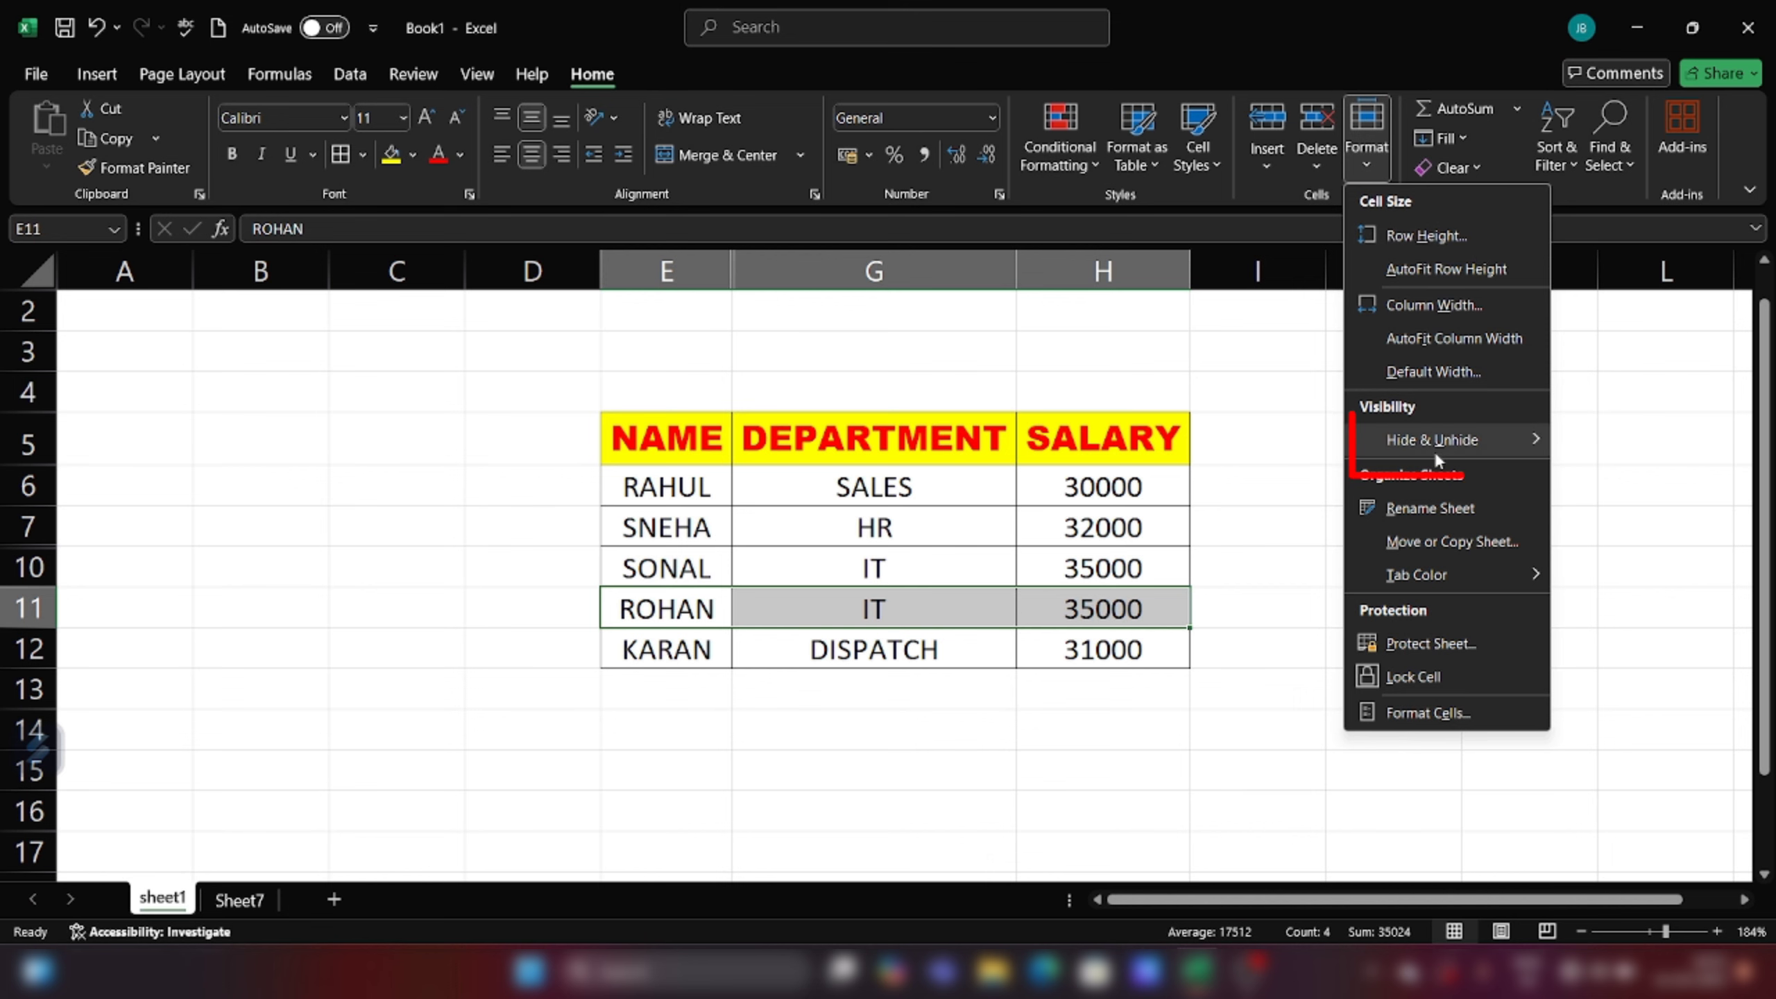
pyautogui.moveTo(1433, 450)
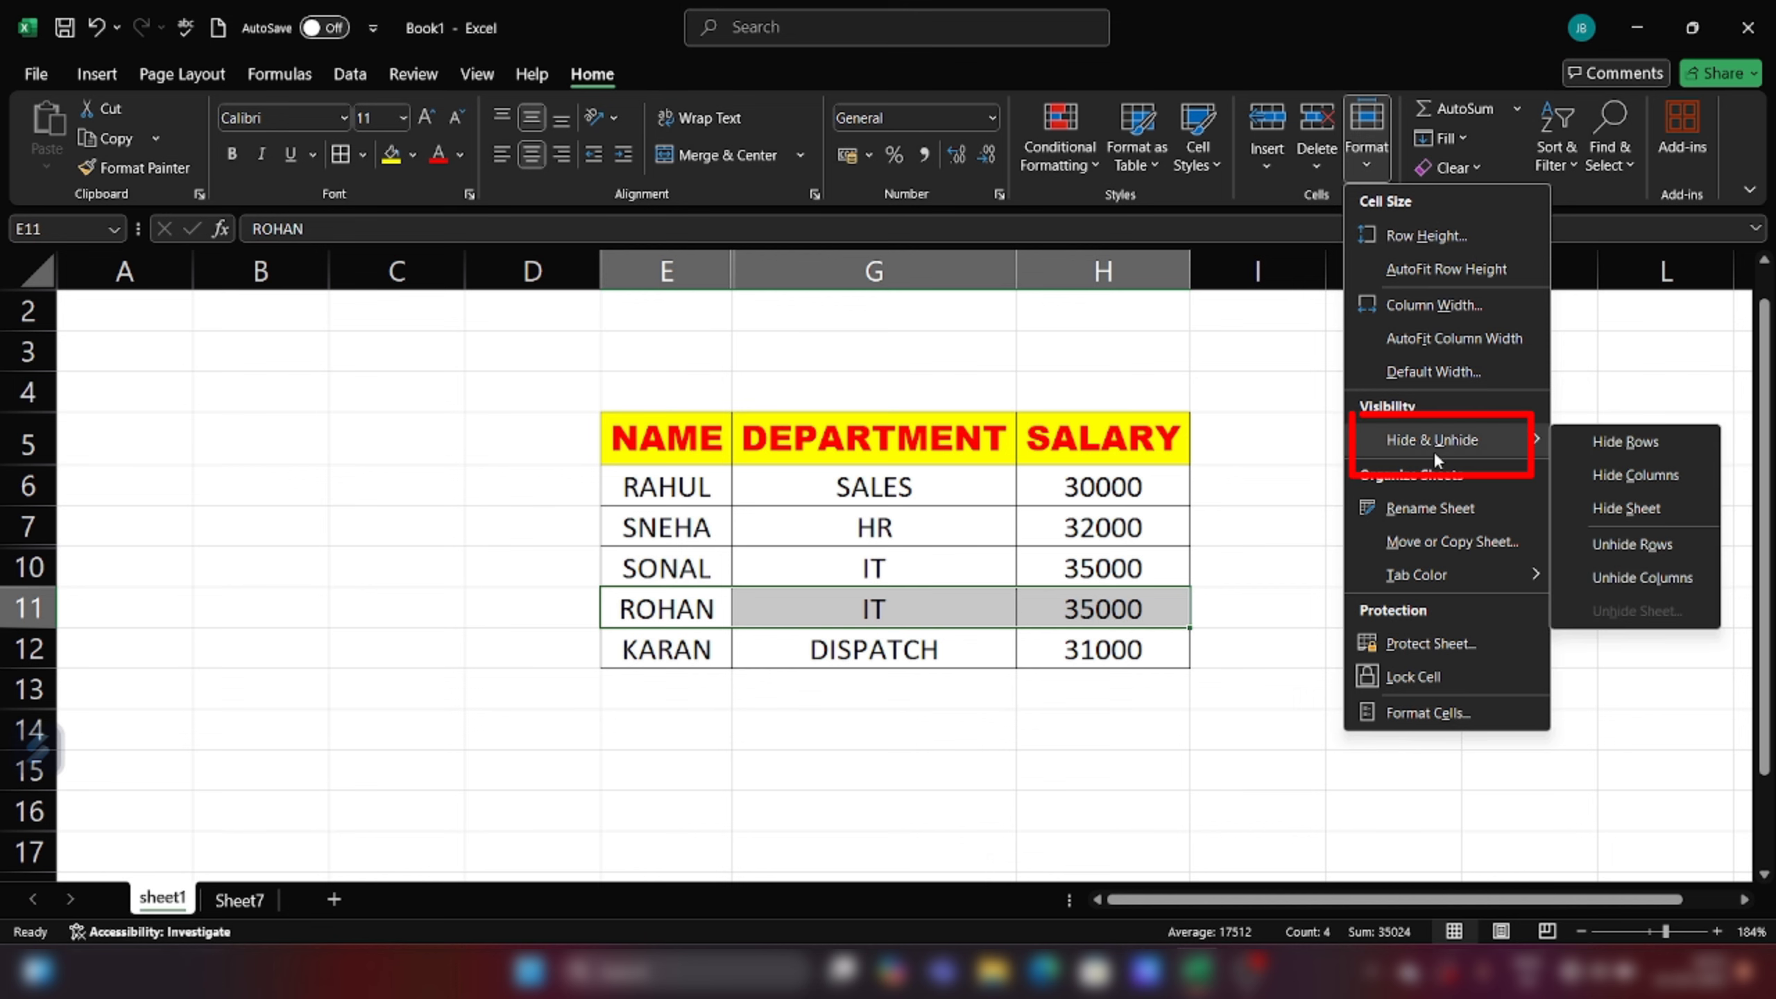
pyautogui.click(1639, 448)
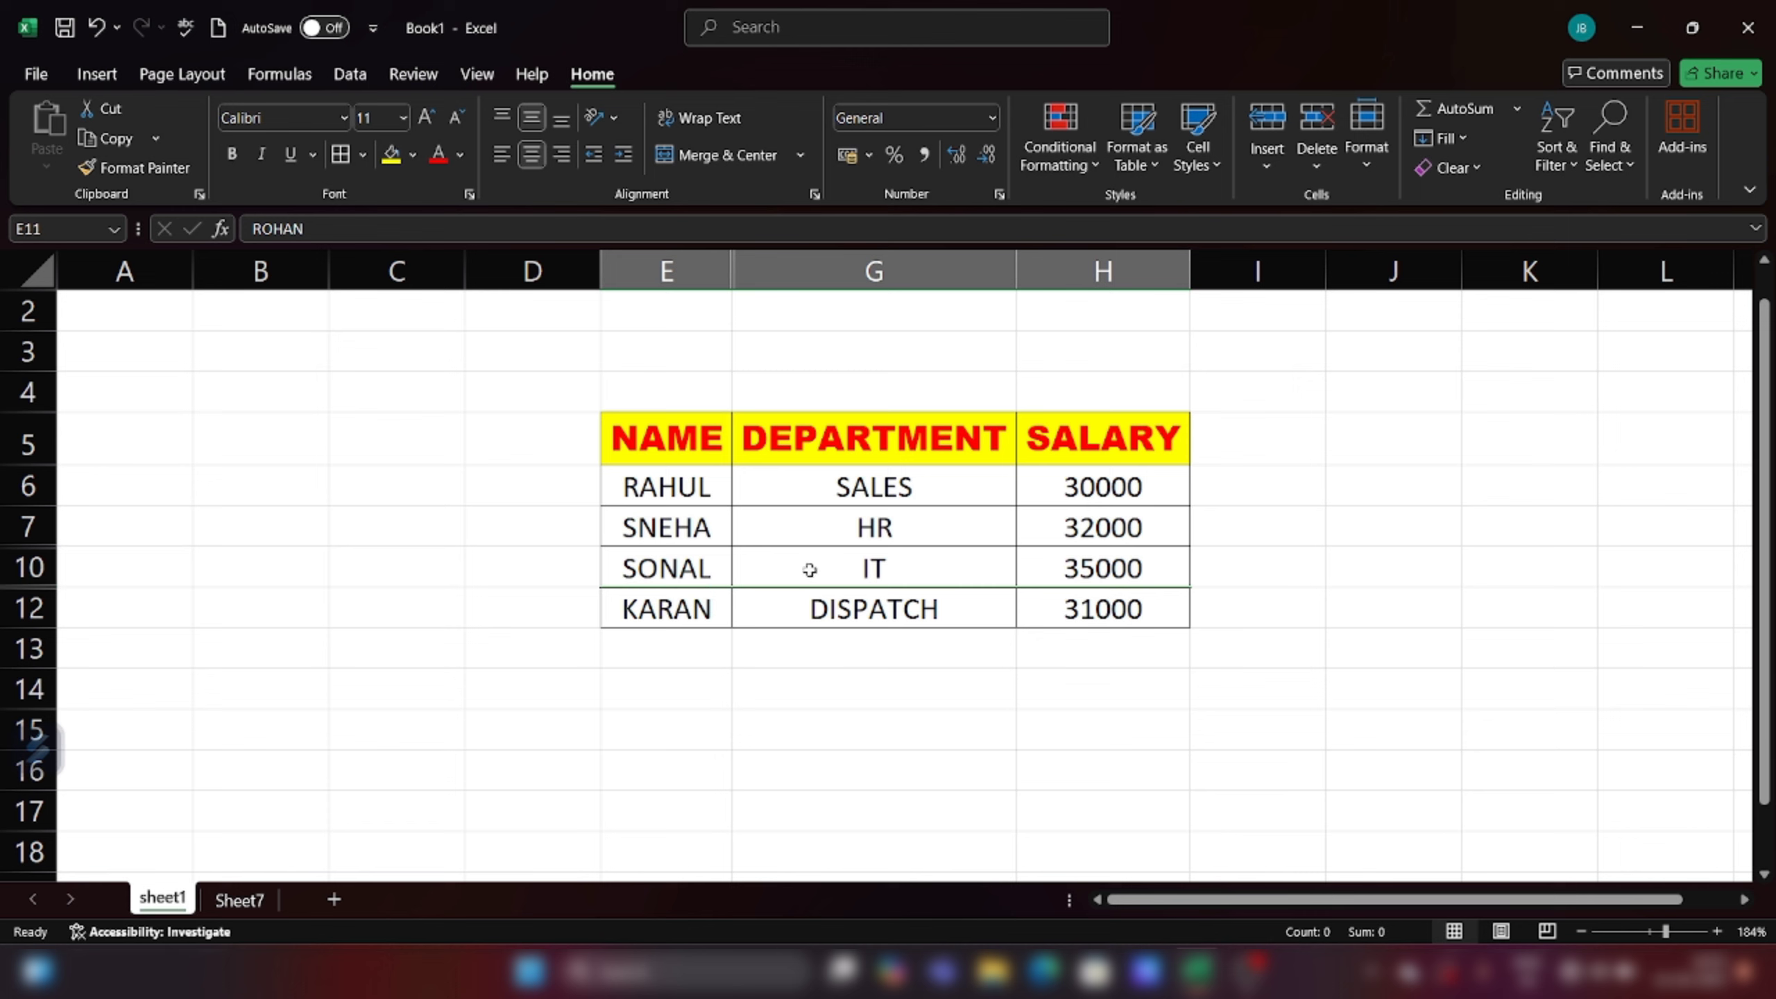
# Step: Hide column H holding the SALARY values
pyautogui.click(1052, 445)
pyautogui.hotkey('ctrl', 'shift', 'Down')
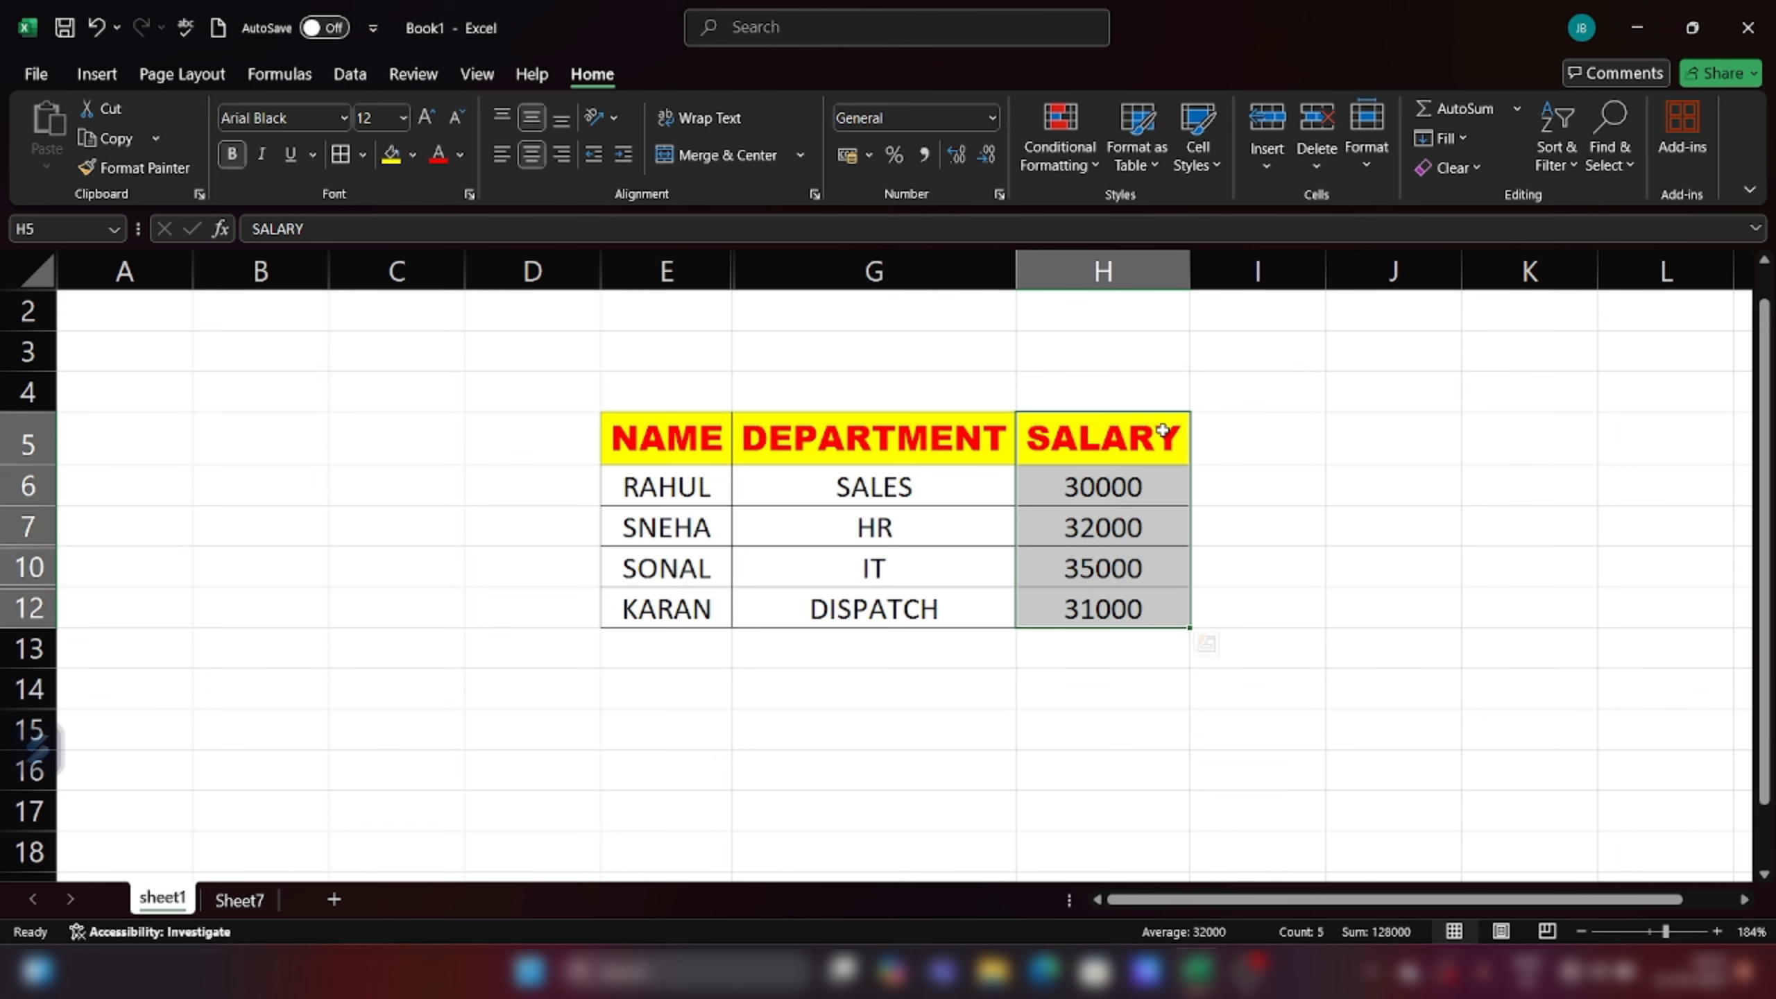
pyautogui.click(1363, 164)
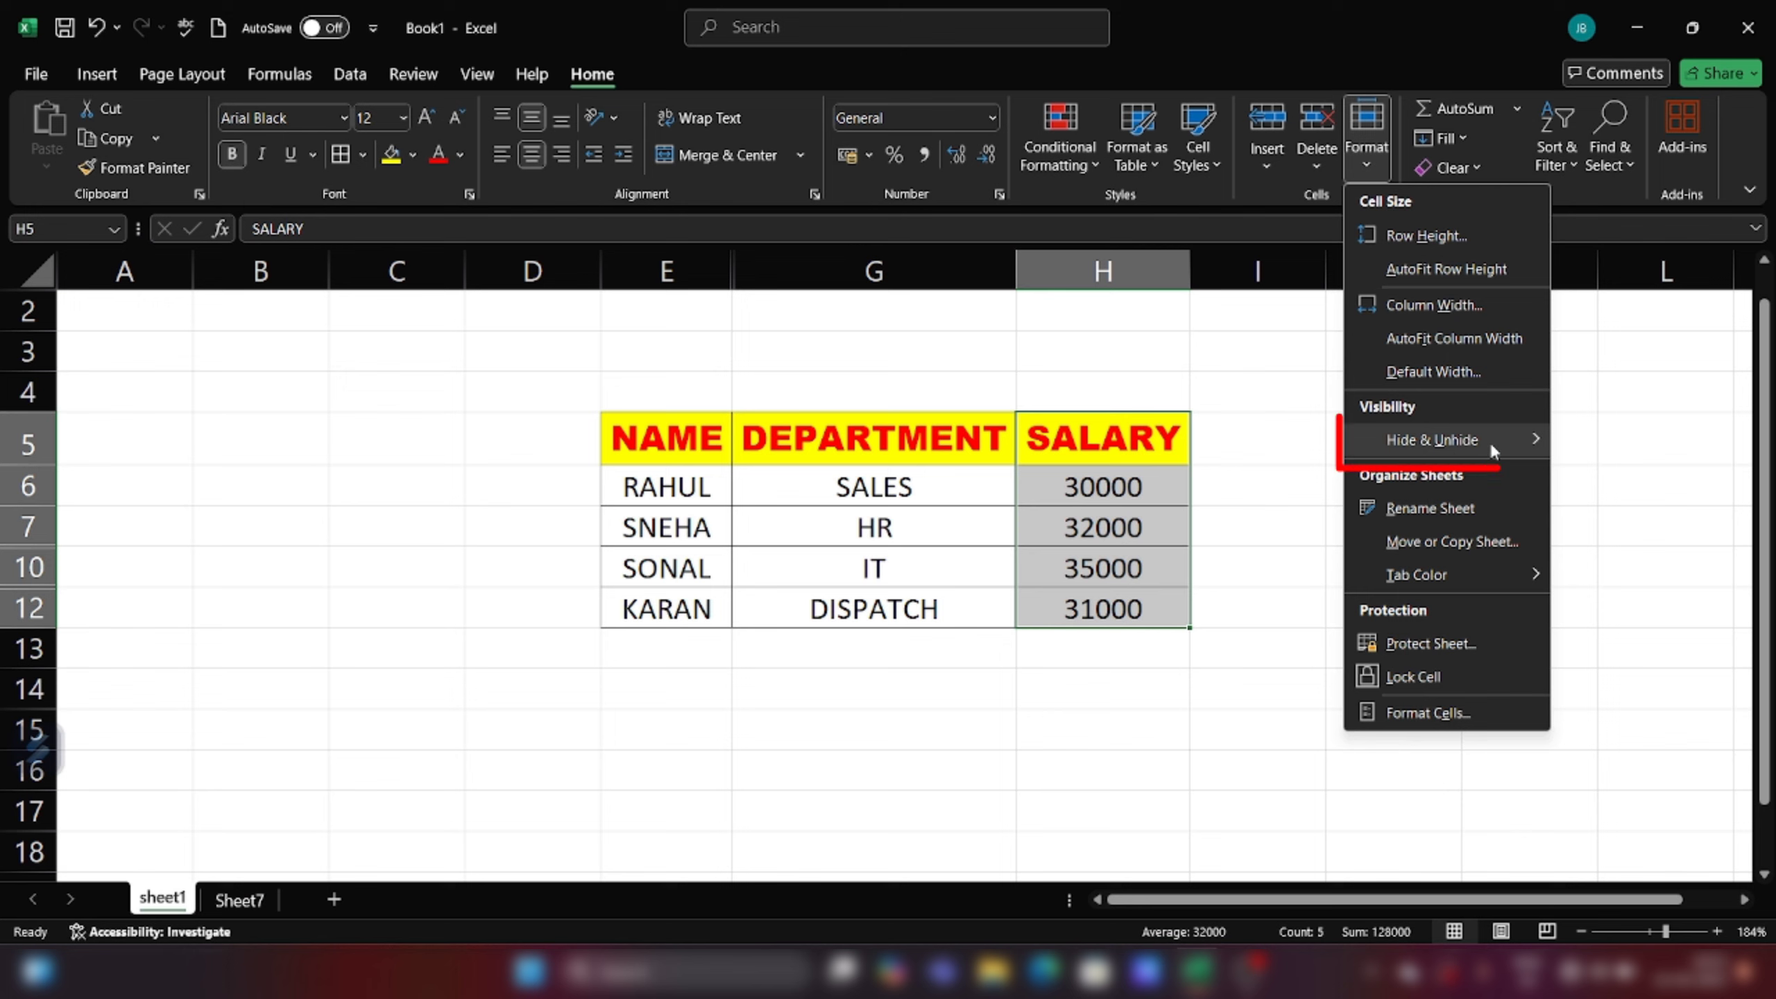
pyautogui.moveTo(1490, 440)
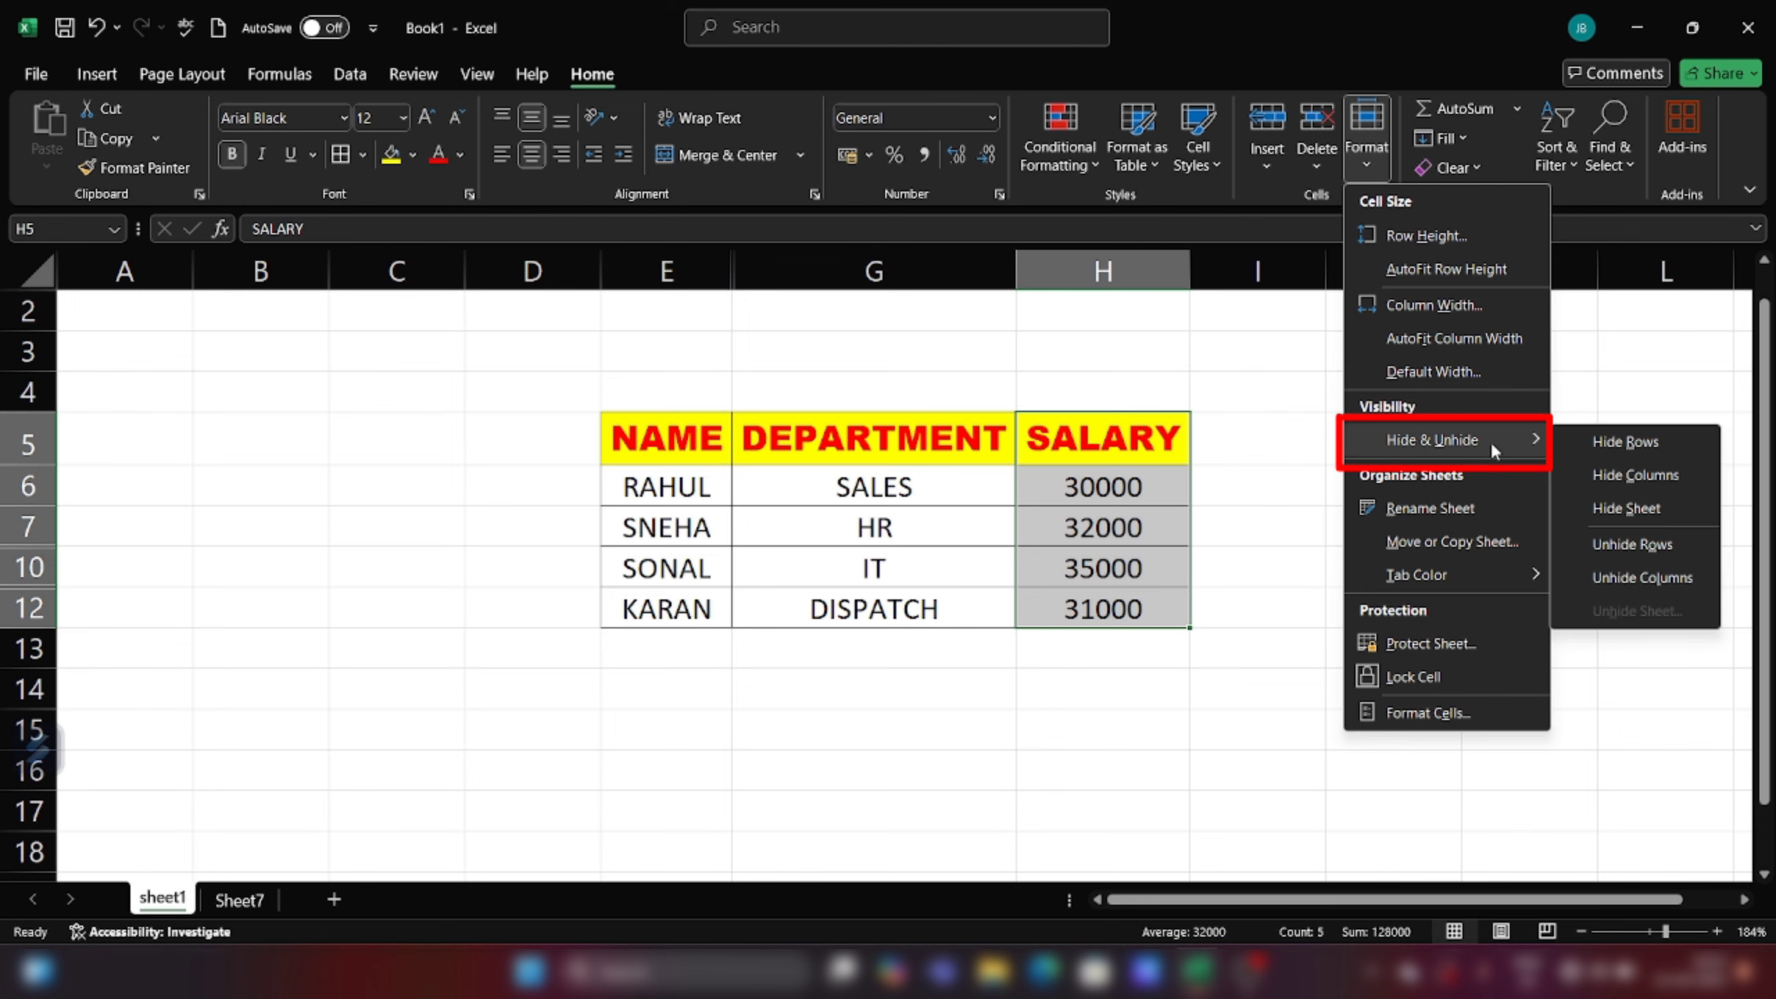
pyautogui.click(1612, 481)
pyautogui.click(1359, 620)
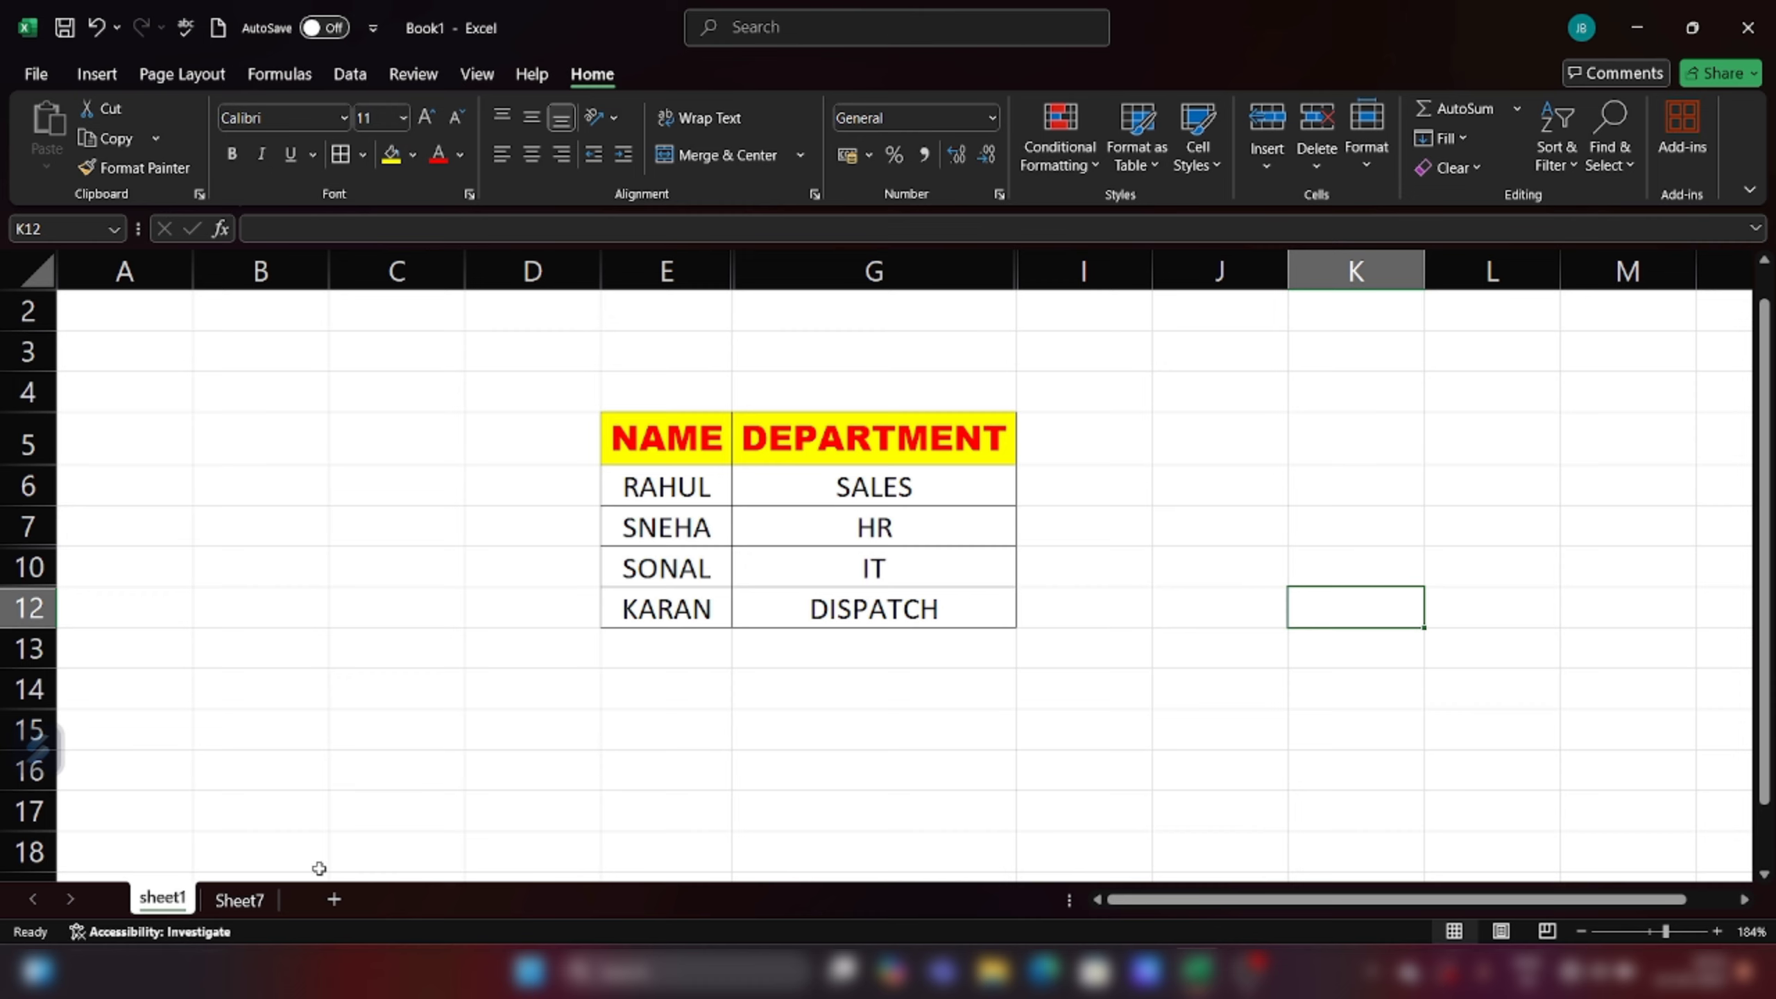
# Step: Hide the empty Sheet7 through Format > Hide & Unhide > Hide Sheet
pyautogui.click(253, 902)
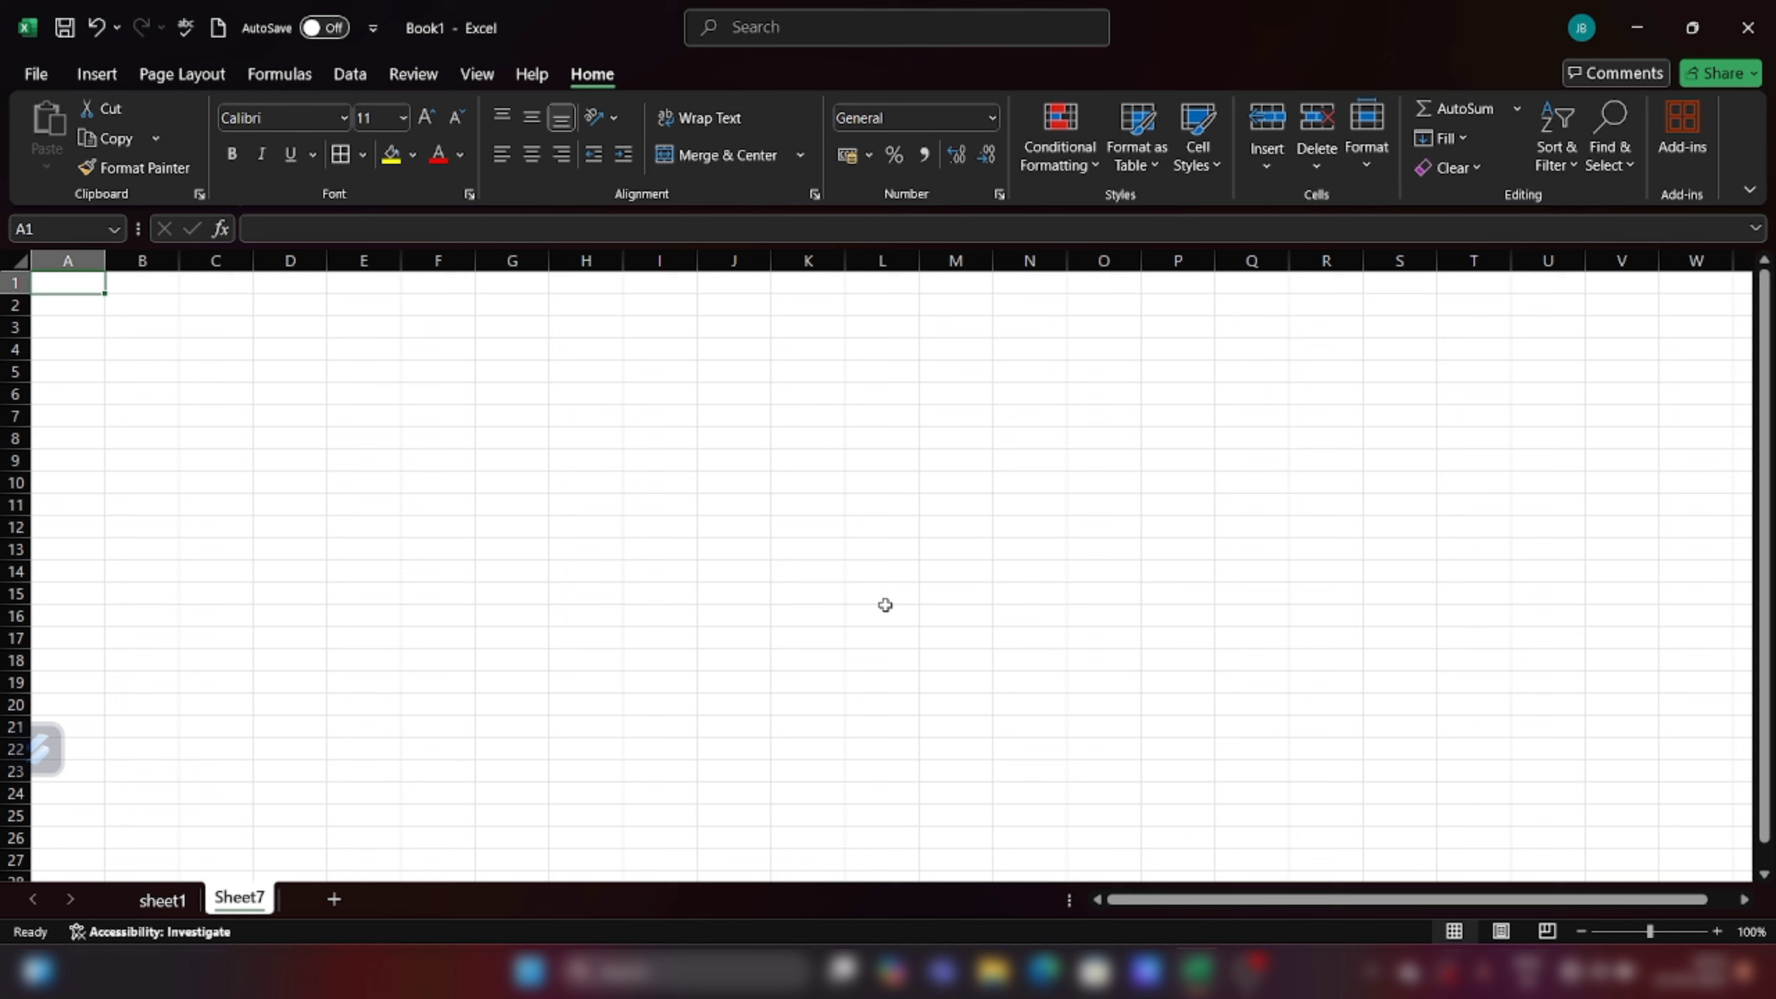
pyautogui.click(1367, 158)
pyautogui.moveTo(1373, 446)
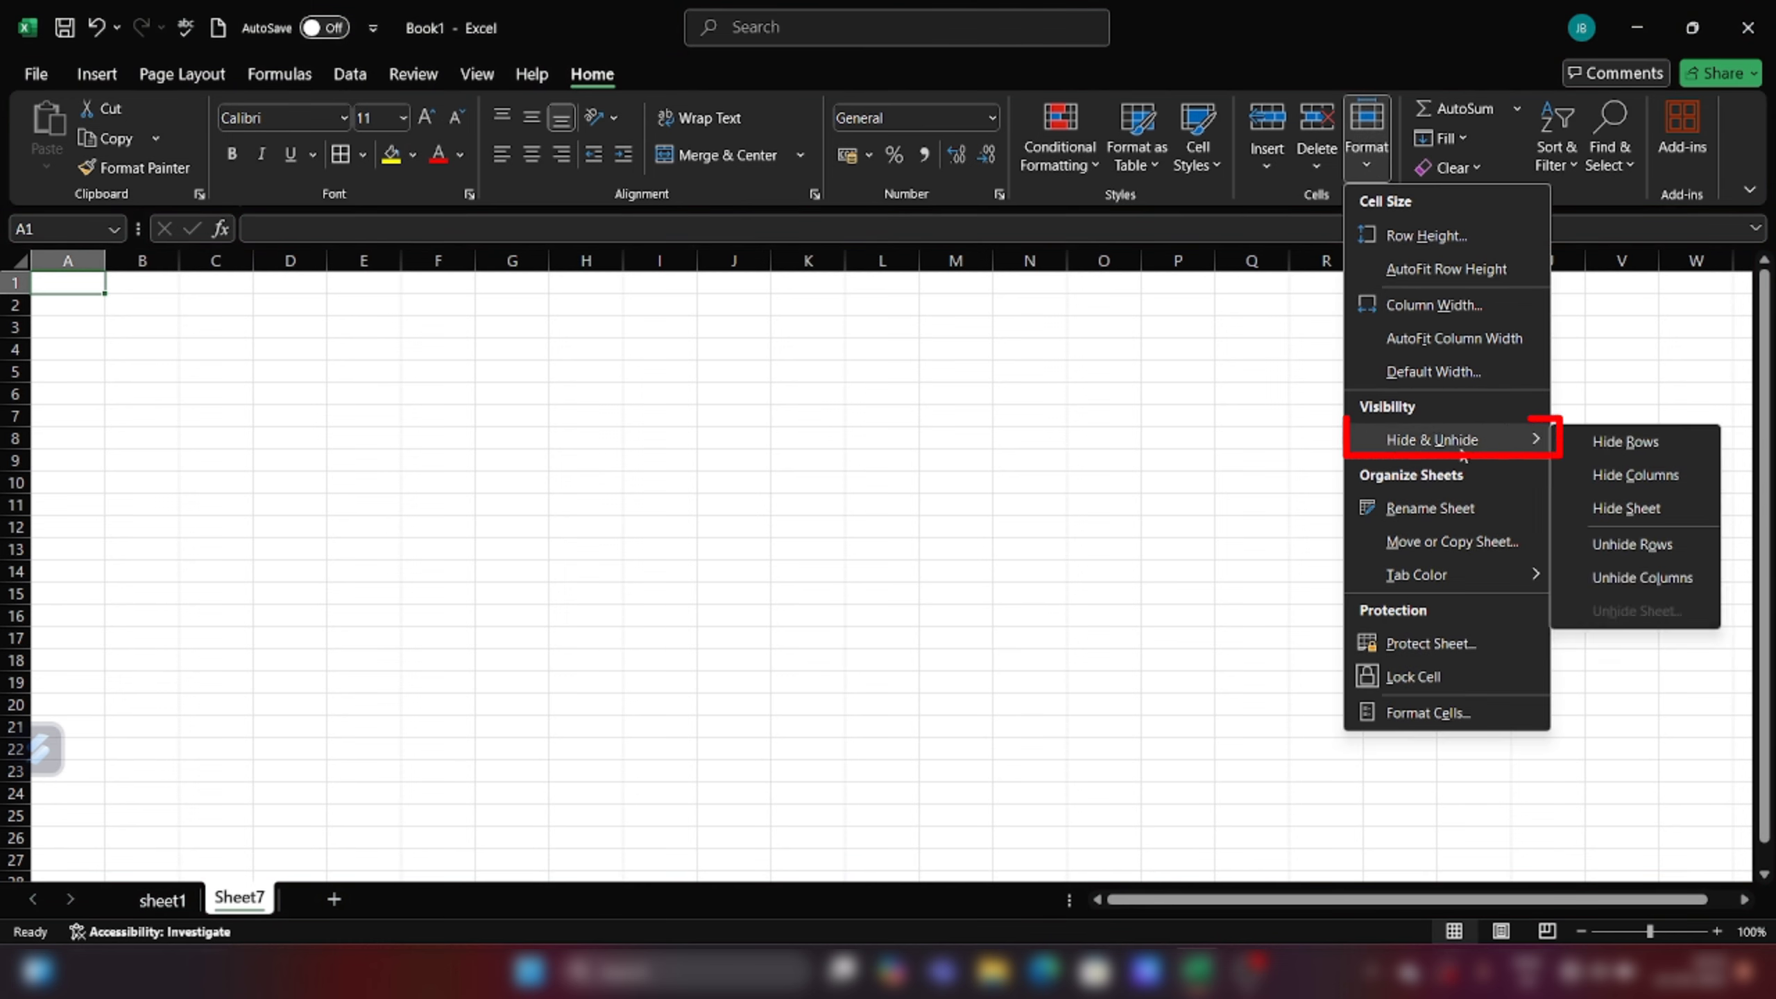
pyautogui.click(1613, 508)
pyautogui.click(1220, 689)
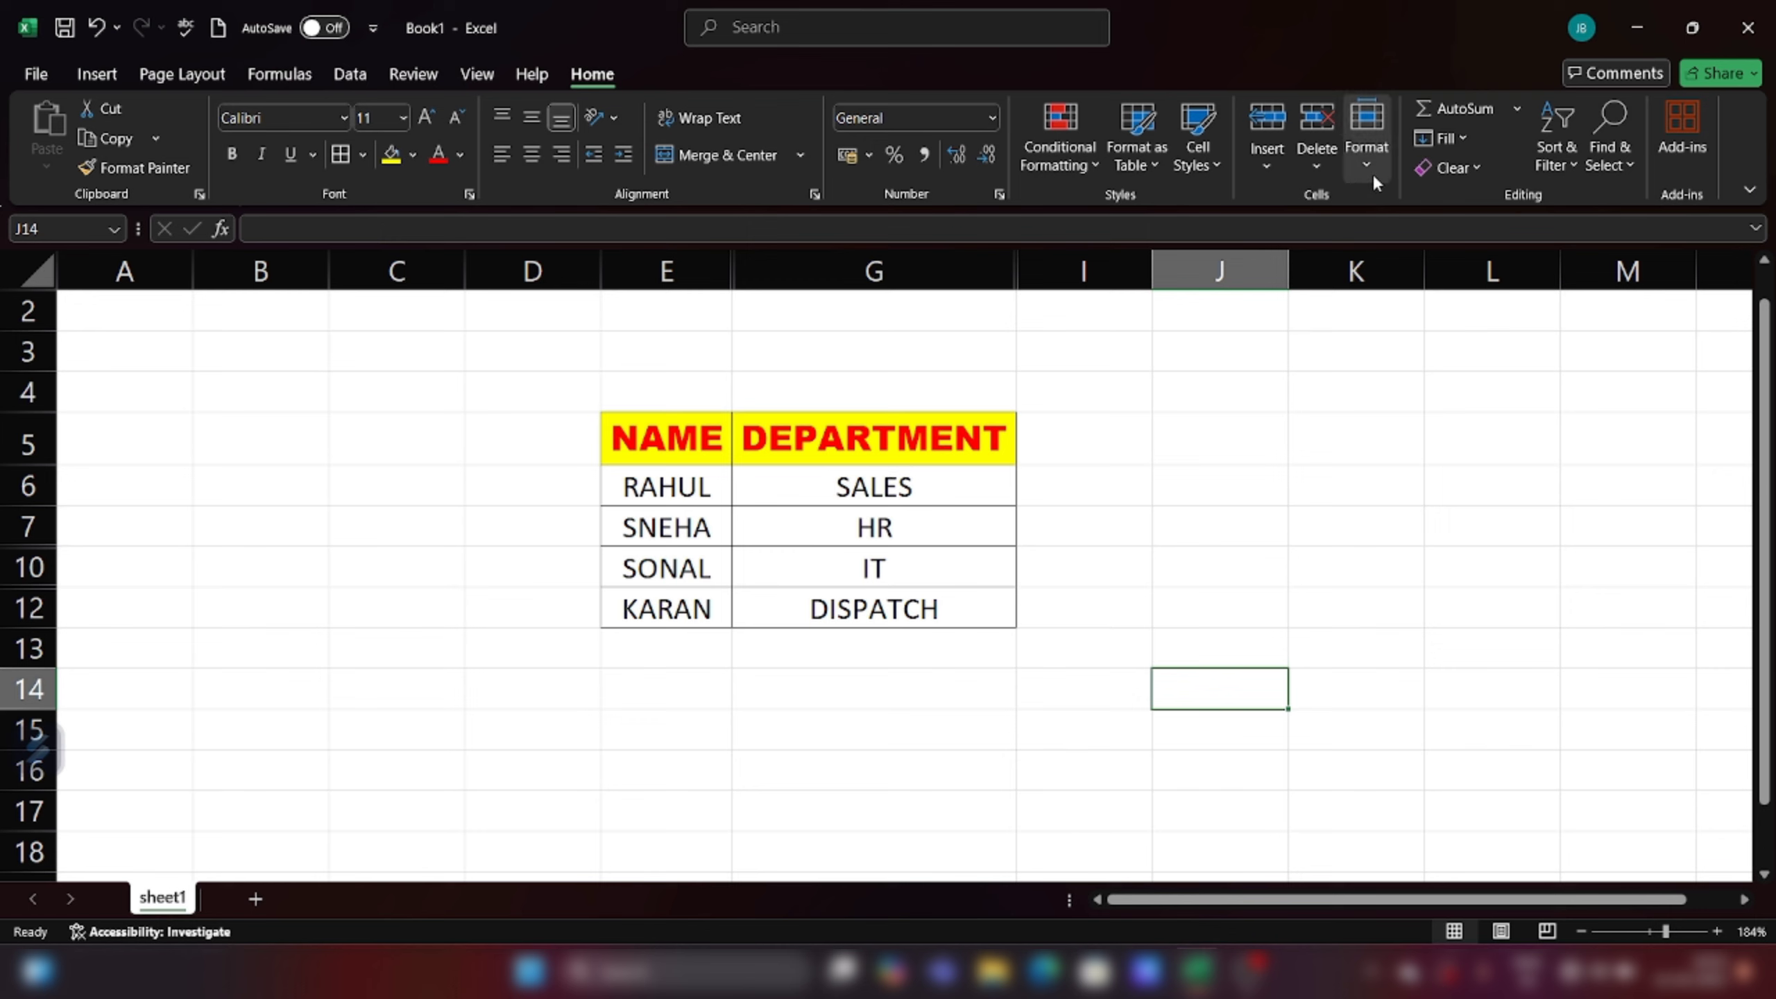
# Step: Select E5:G12 and unhide the rows for ARJUN, PANKAJ and ROHAN
pyautogui.click(628, 440)
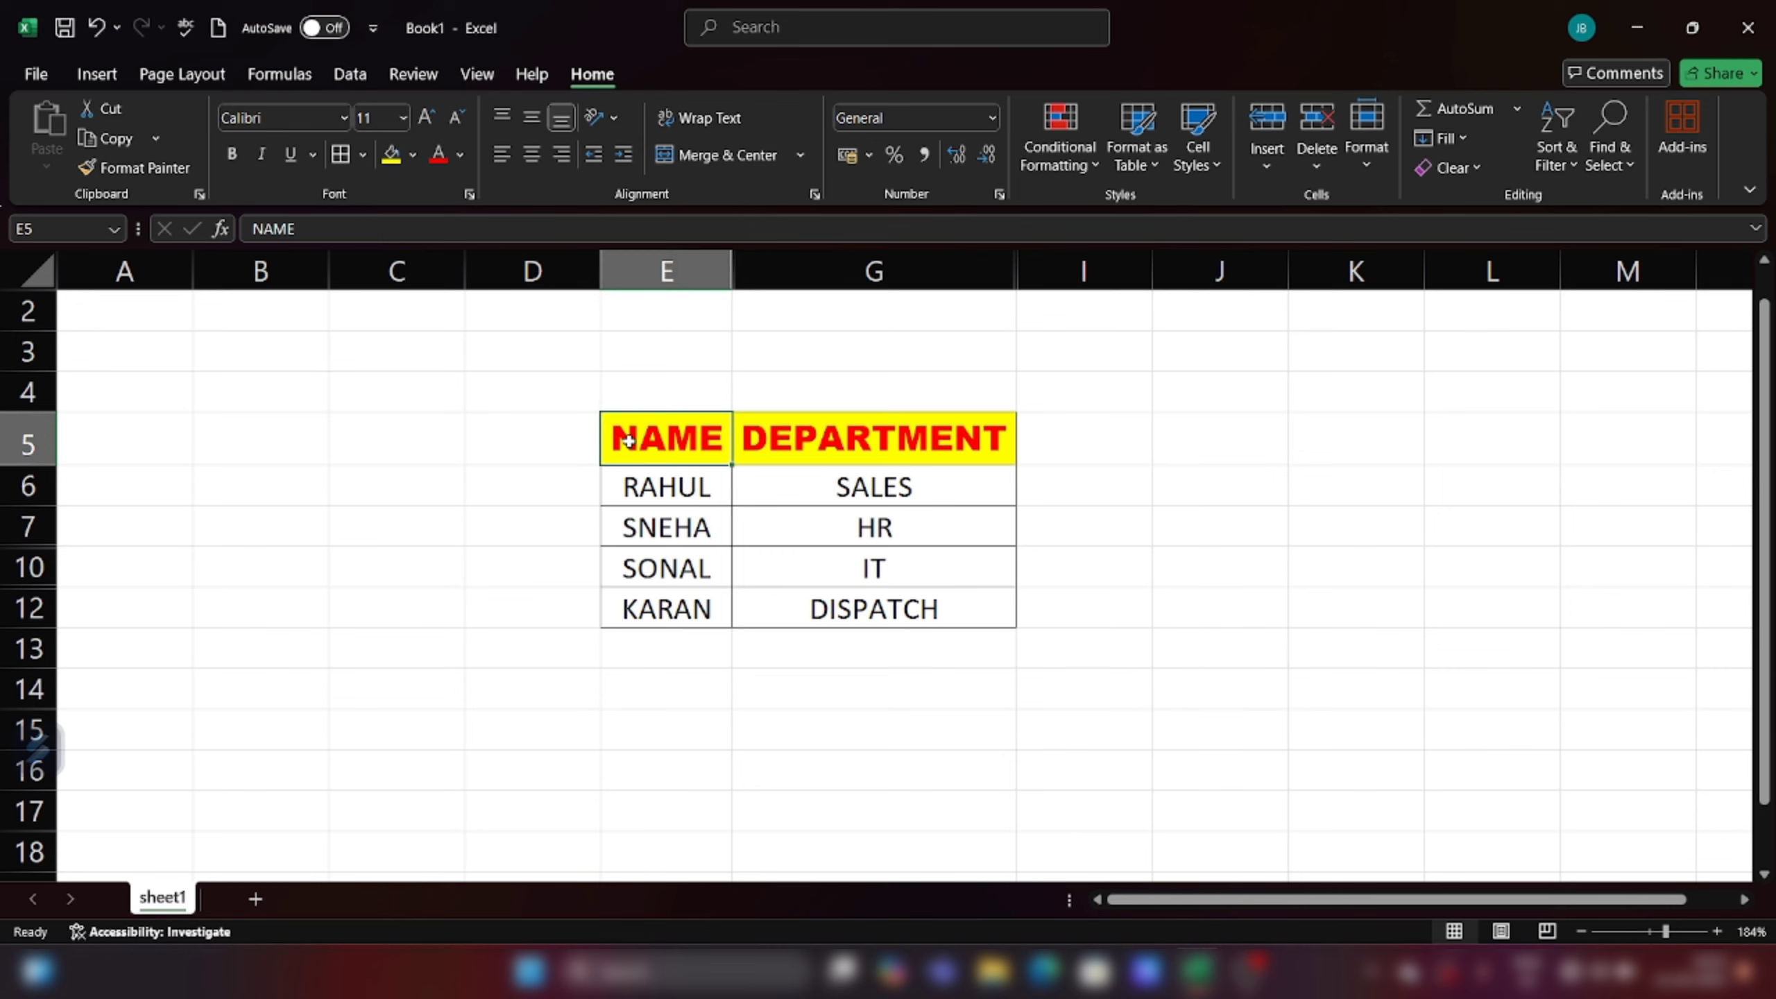
pyautogui.moveTo(628, 440); pyautogui.dragTo(907, 616)
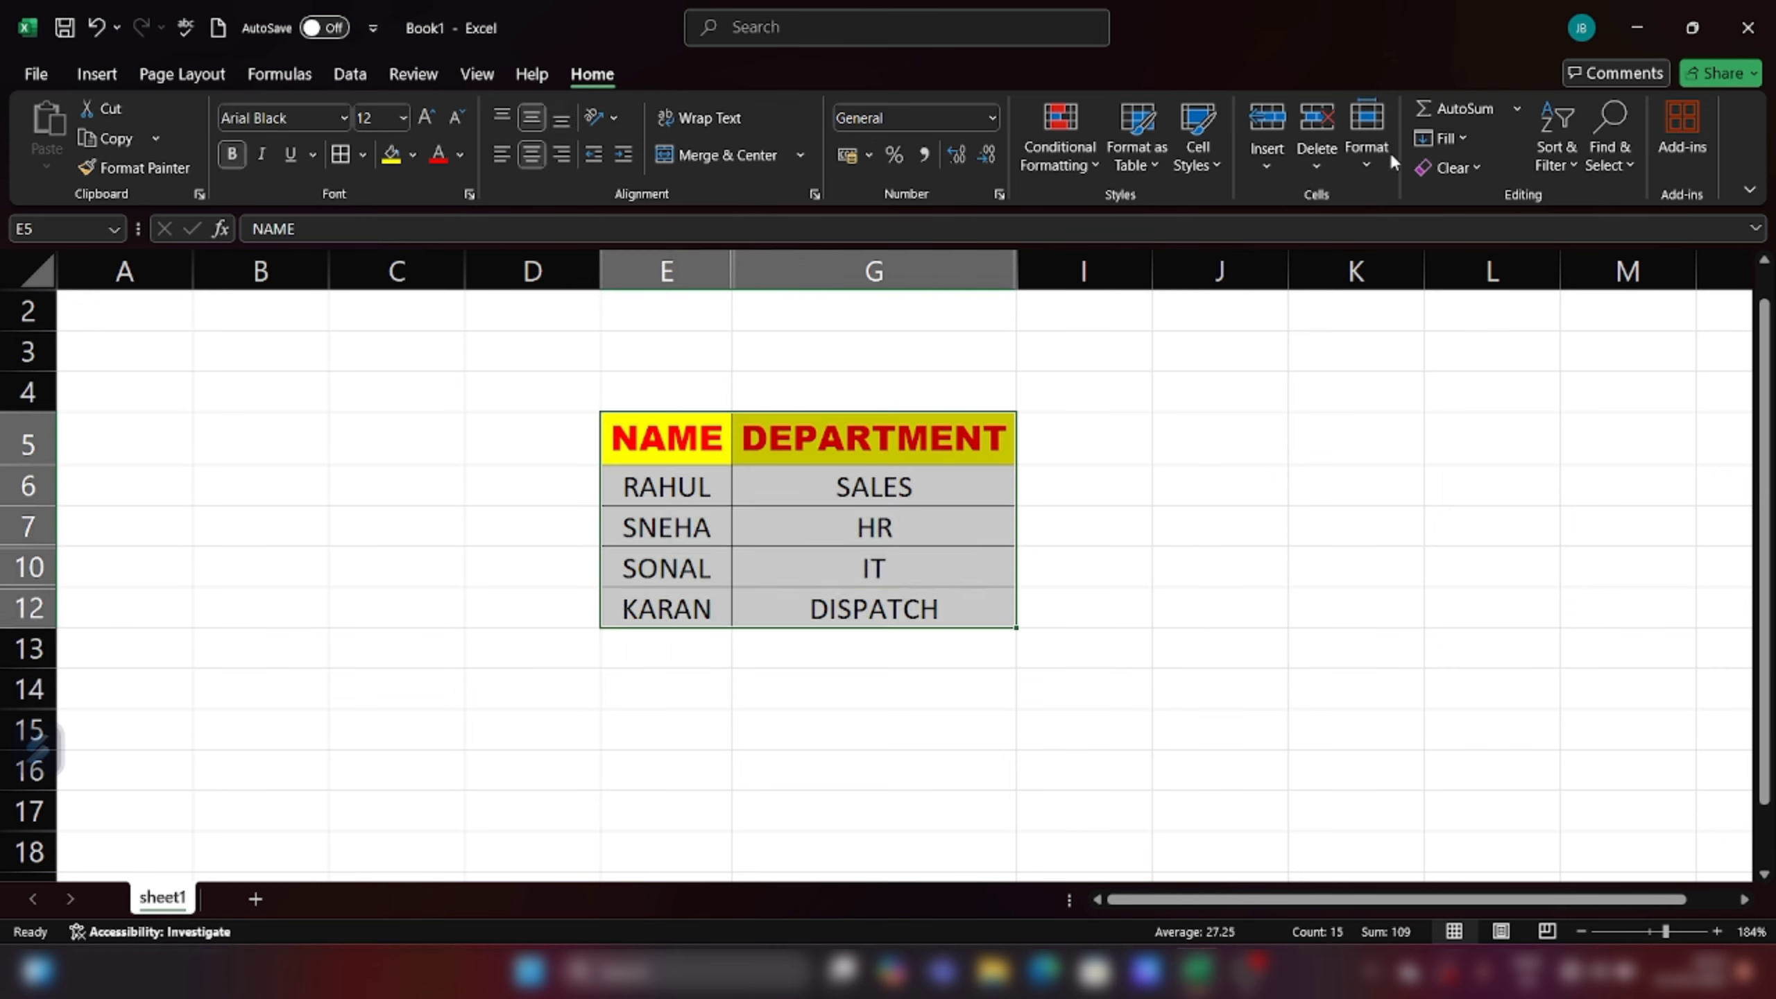
pyautogui.click(1370, 165)
pyautogui.moveTo(1430, 443)
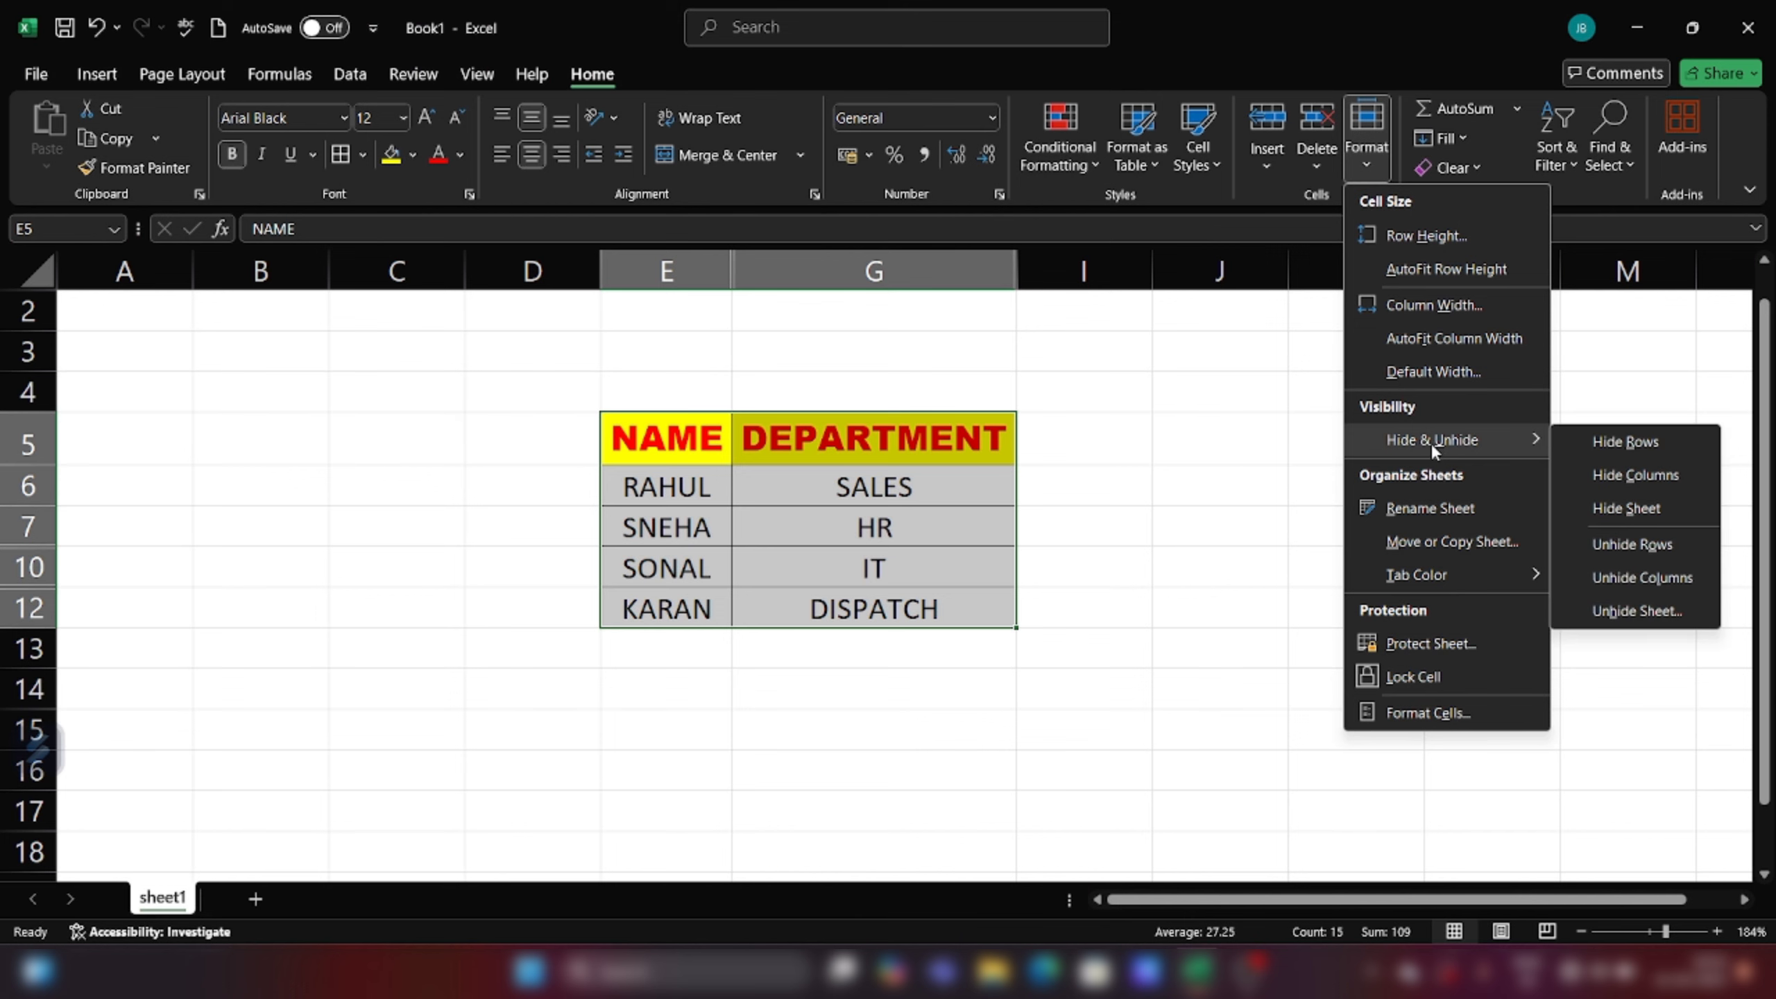
pyautogui.click(1614, 548)
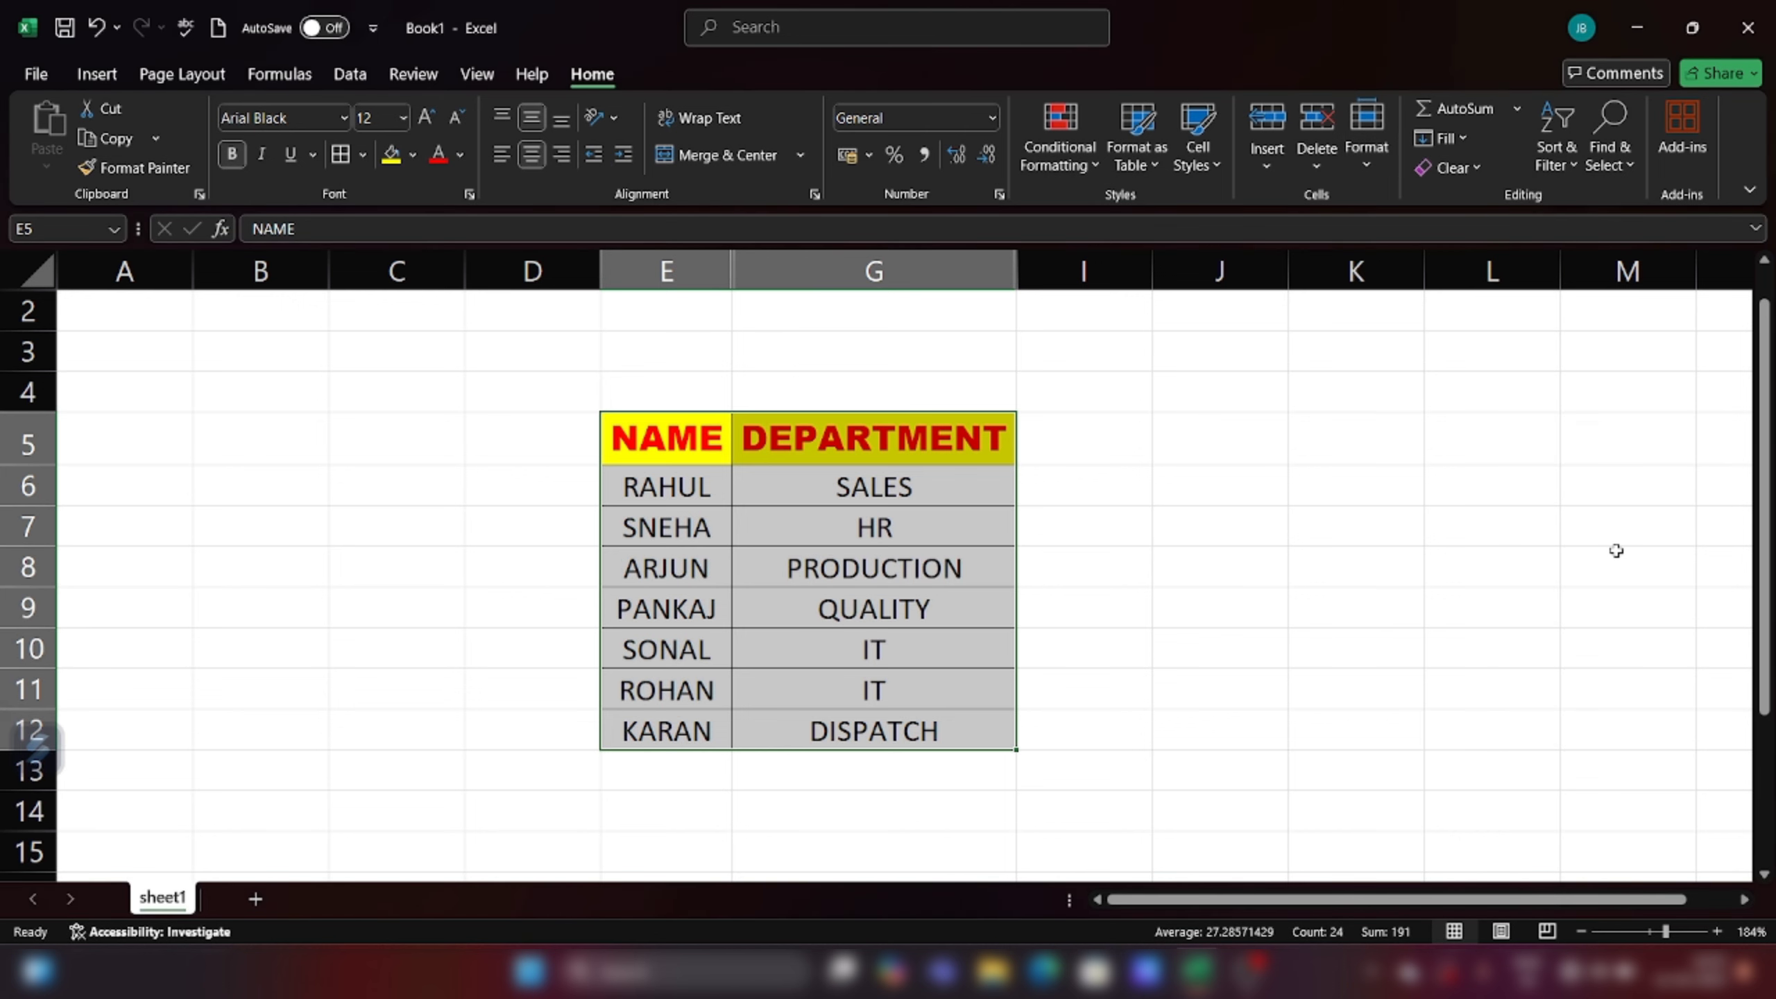
pyautogui.click(1354, 769)
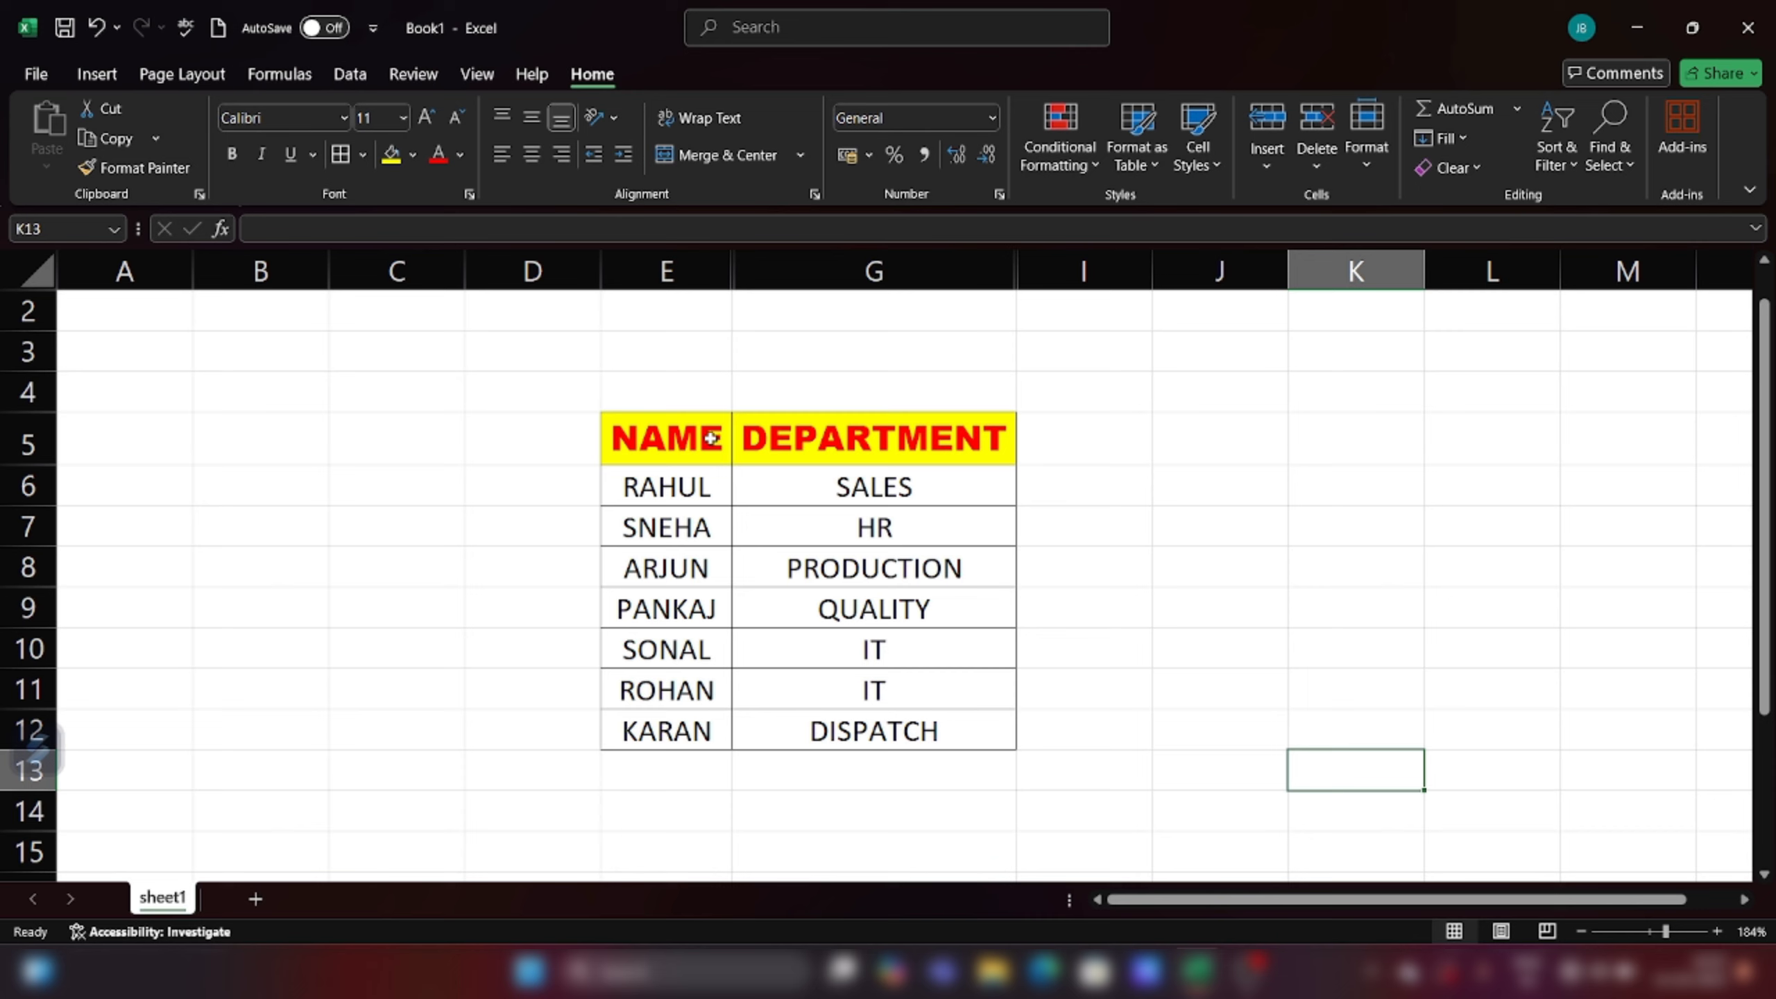
# Step: Select the table and unhide column H so SALARY shows again
pyautogui.moveTo(711, 438); pyautogui.dragTo(963, 723)
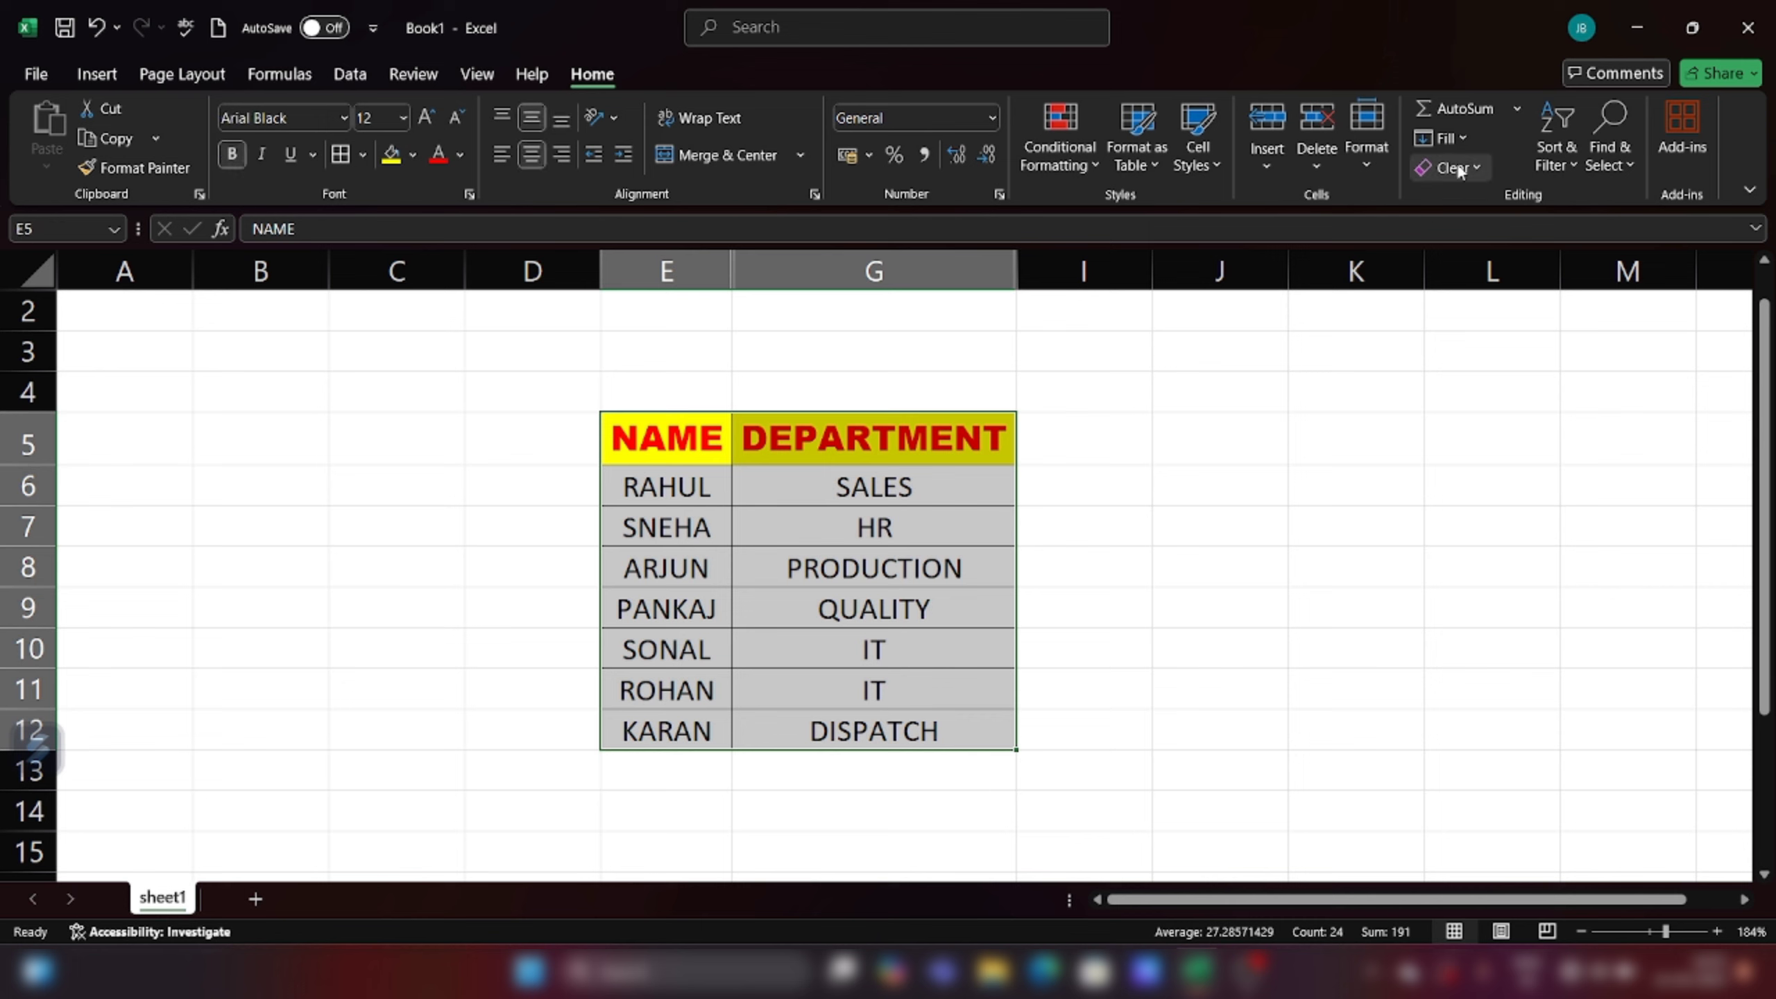
pyautogui.click(1382, 165)
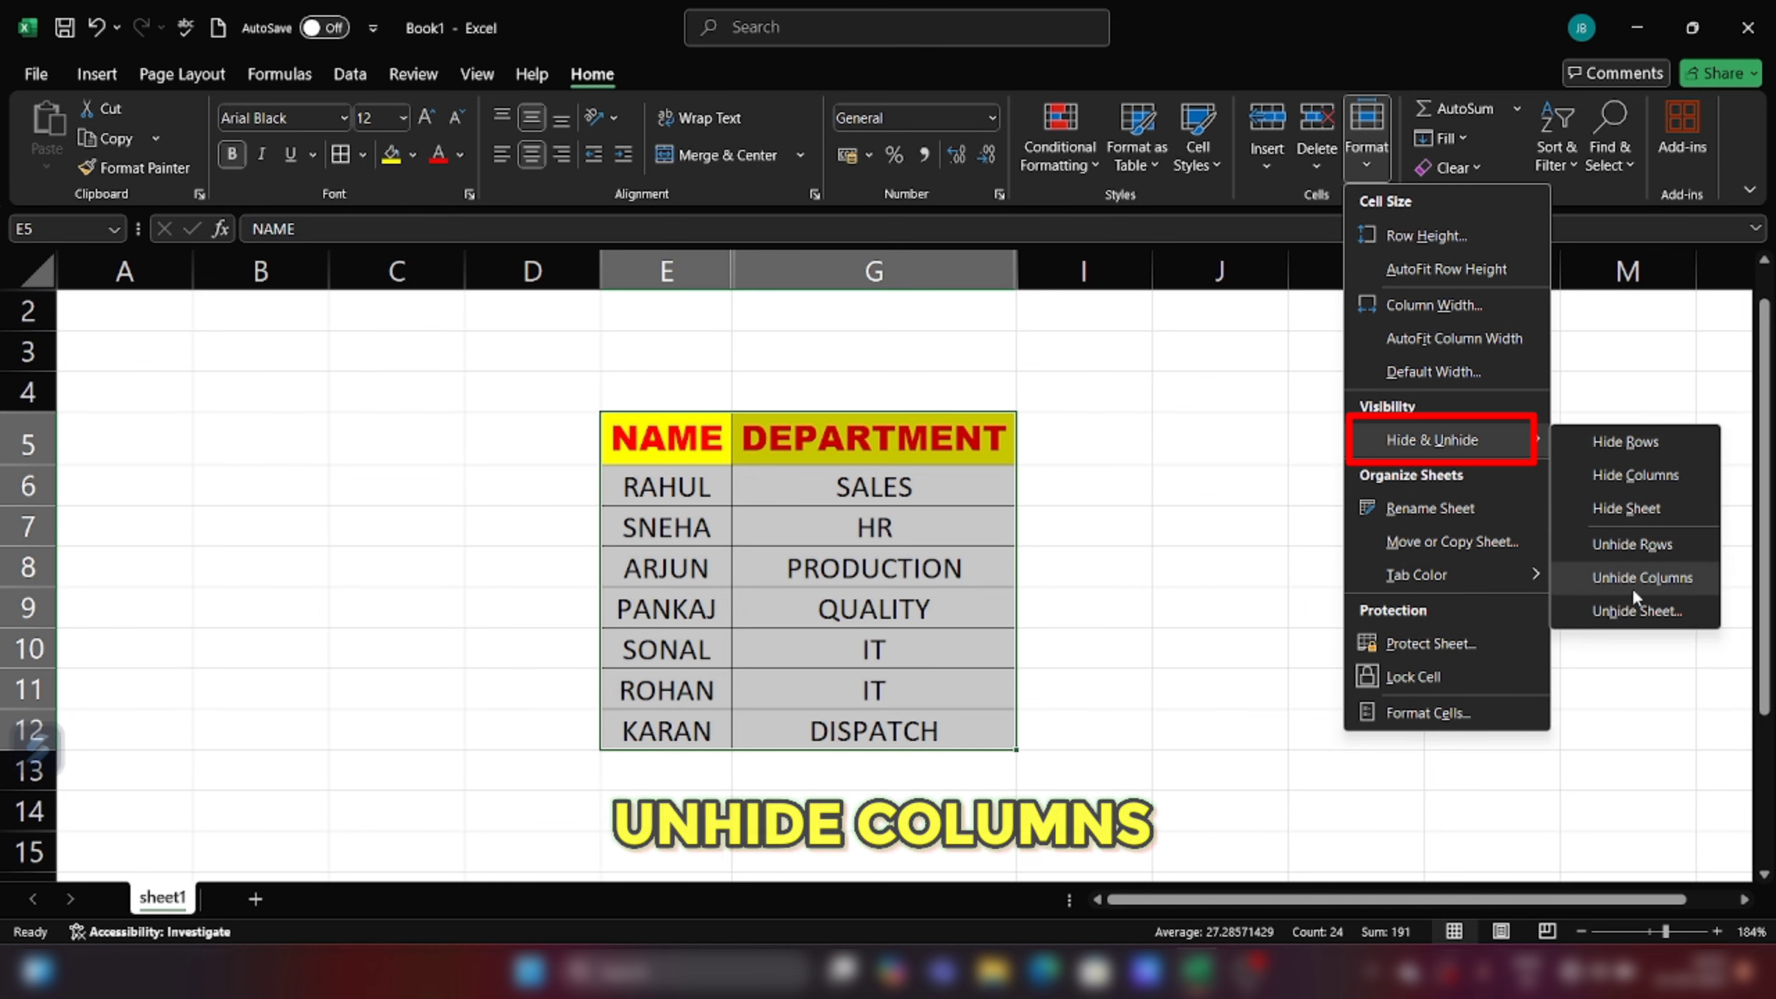
pyautogui.click(1653, 583)
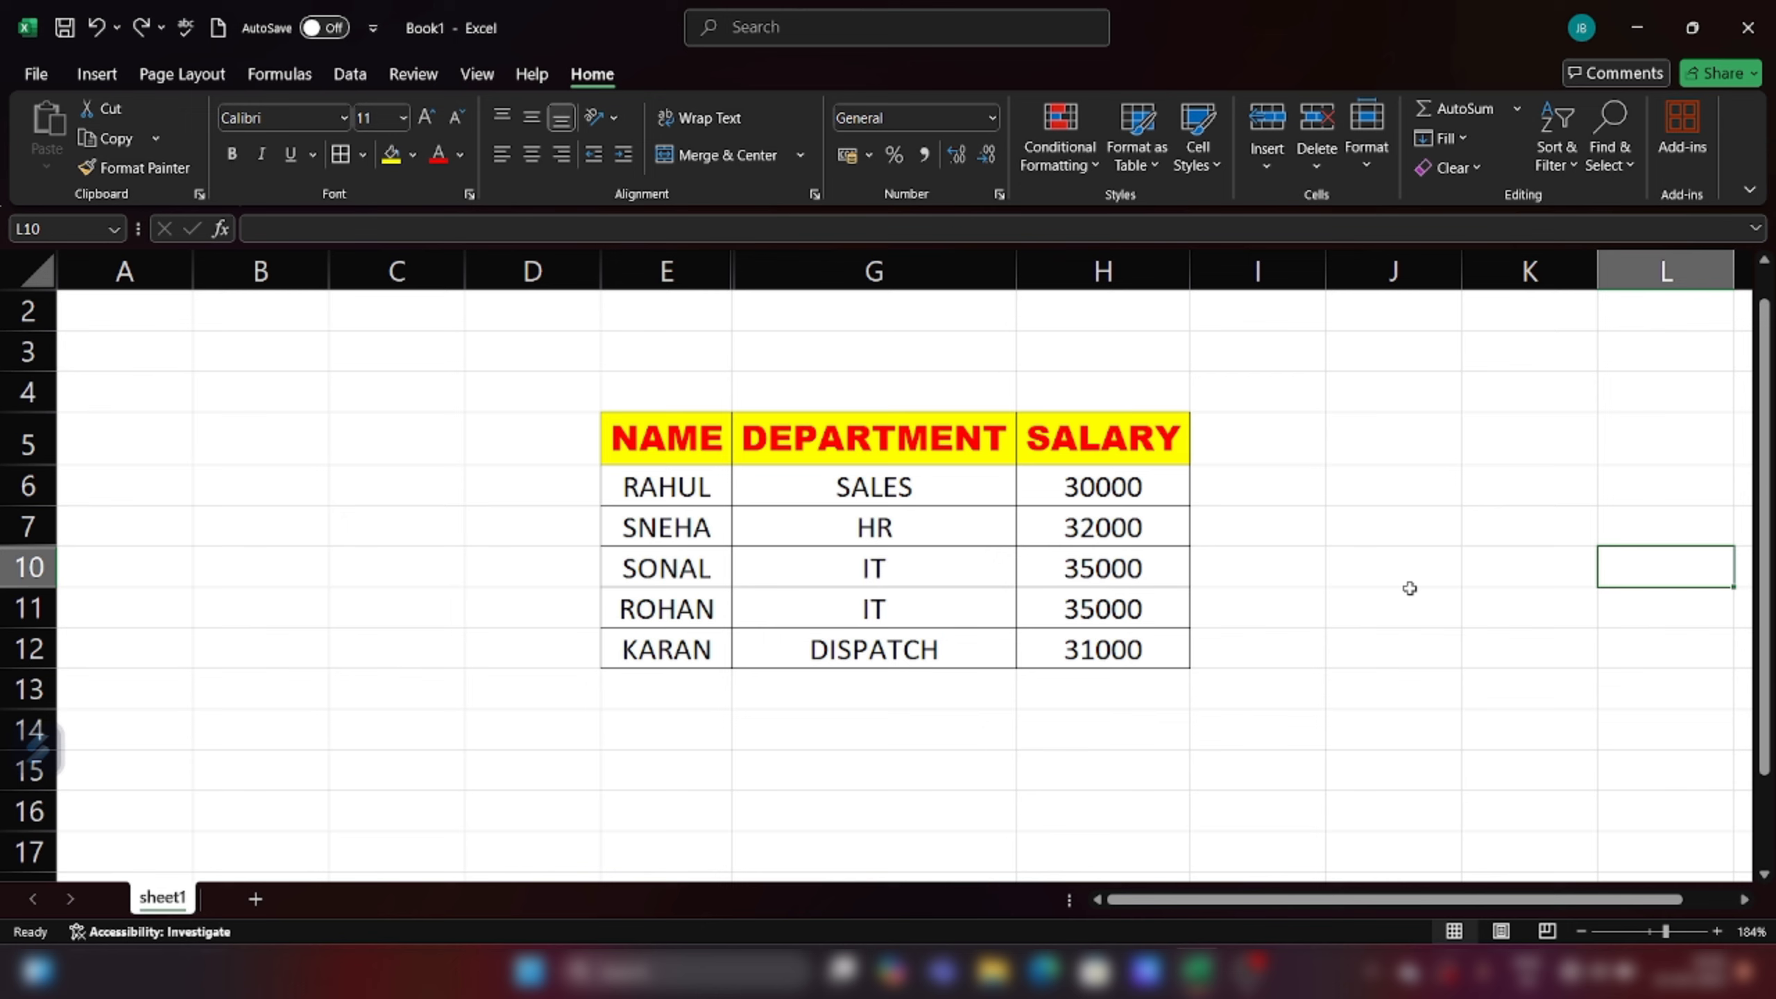
# Step: Unhide Sheet7 from the Unhide Sheet list so its tab returns
pyautogui.click(1356, 153)
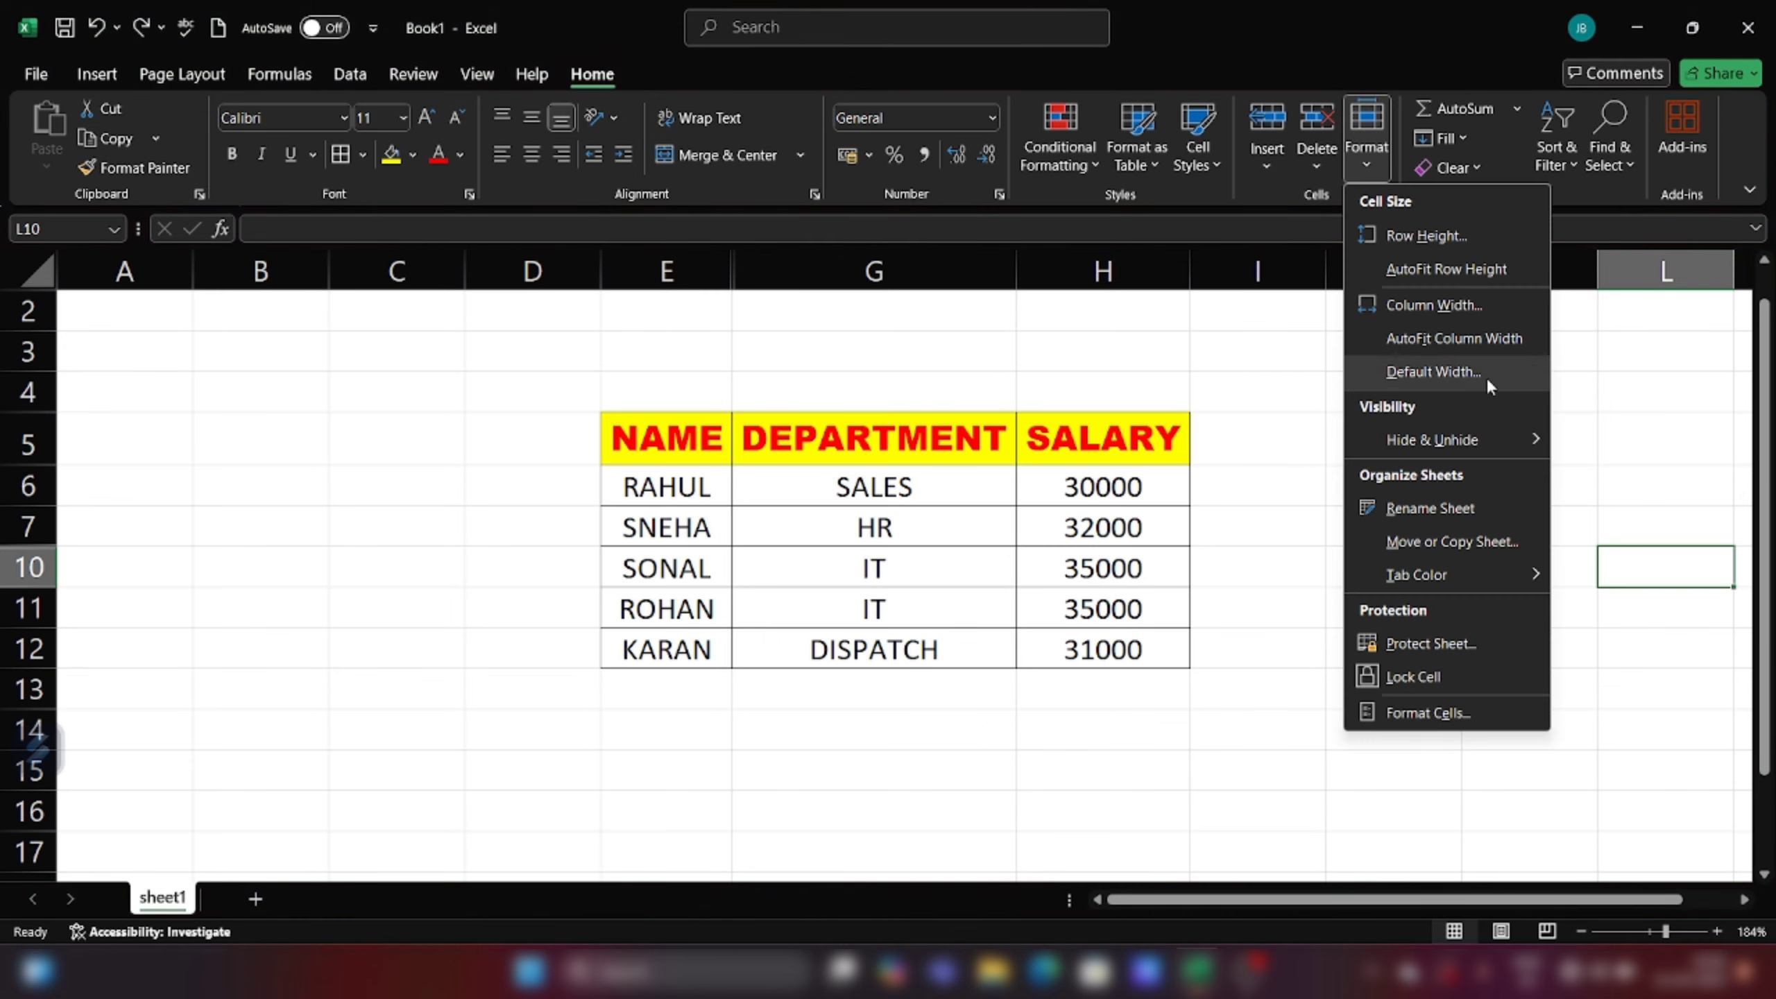
pyautogui.moveTo(1469, 442)
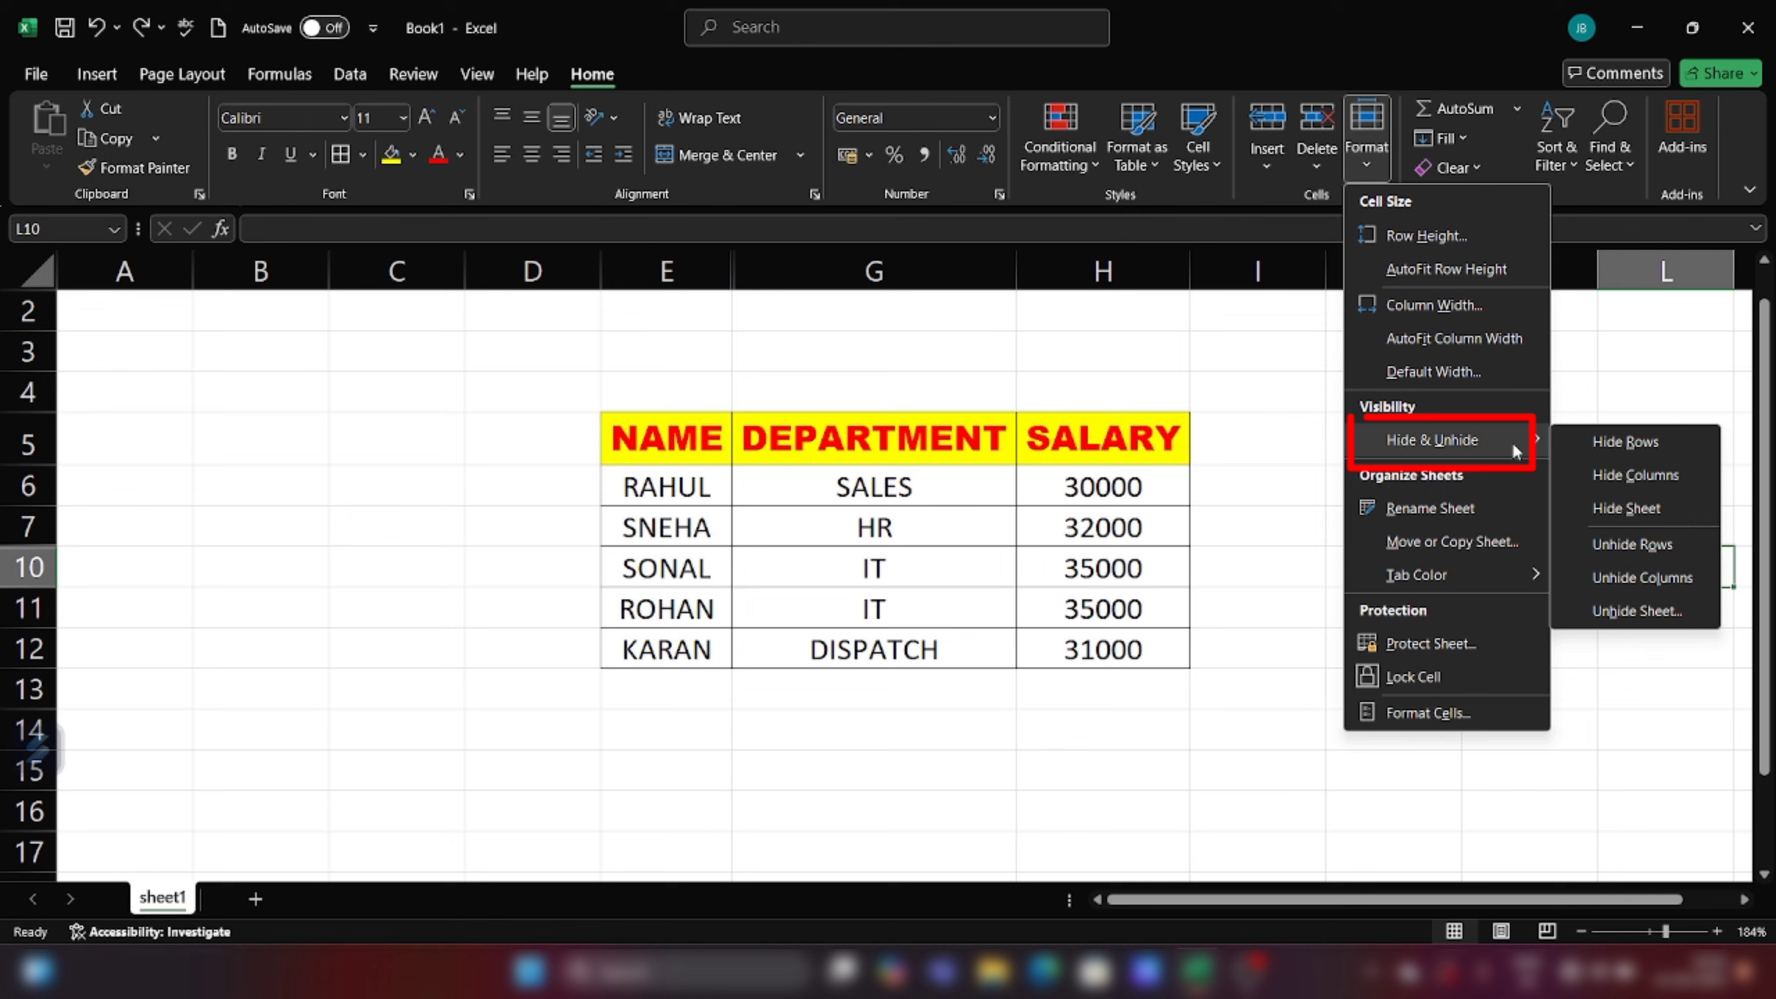
pyautogui.click(1619, 613)
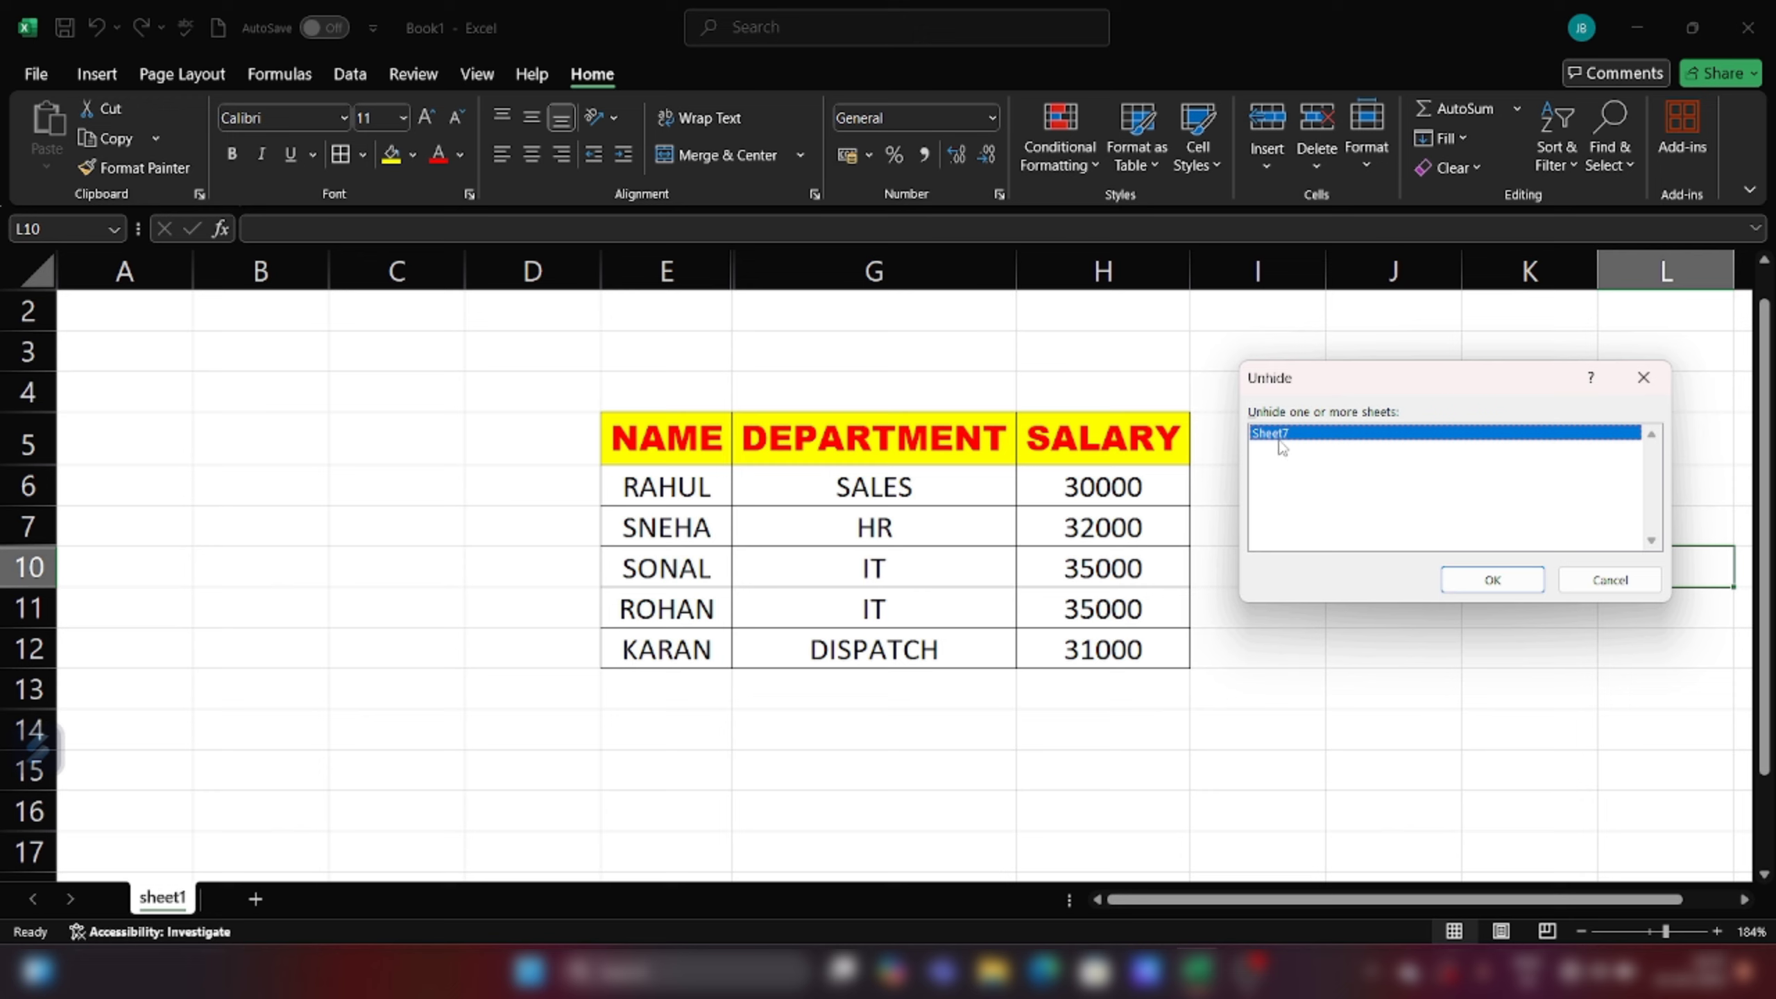
pyautogui.click(1464, 586)
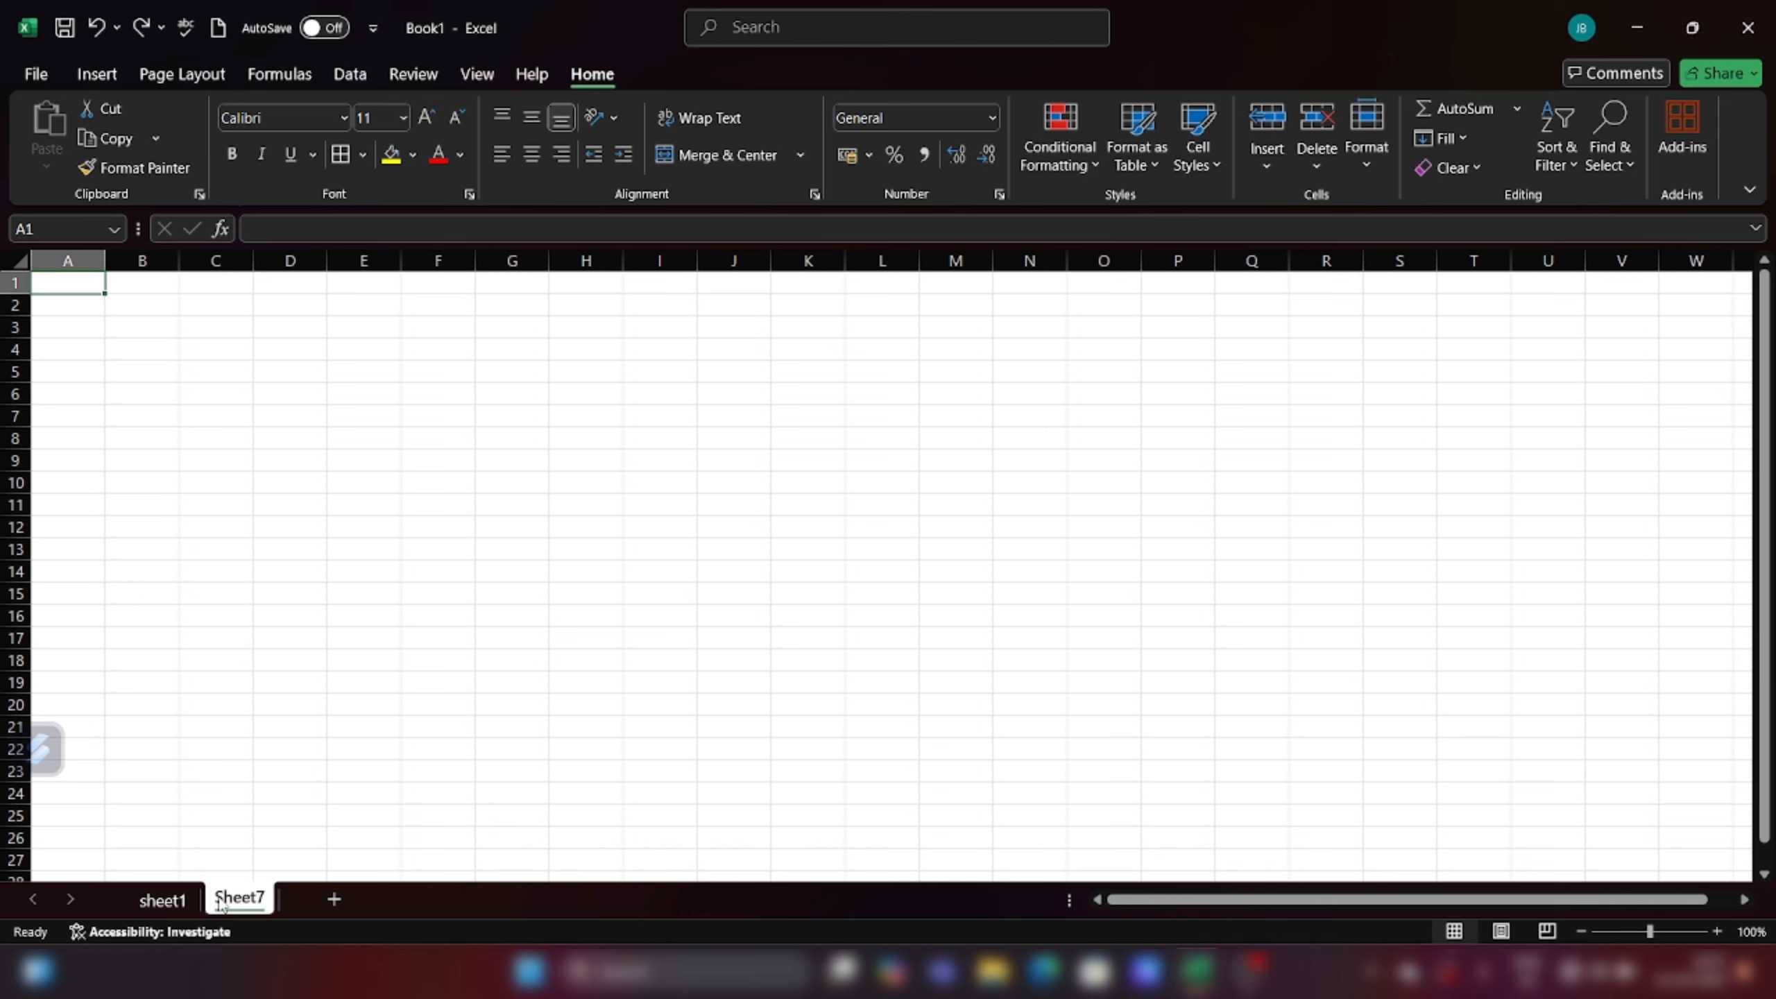
# Step: Rename the sheet1 tab to 'salery data'
pyautogui.click(170, 900)
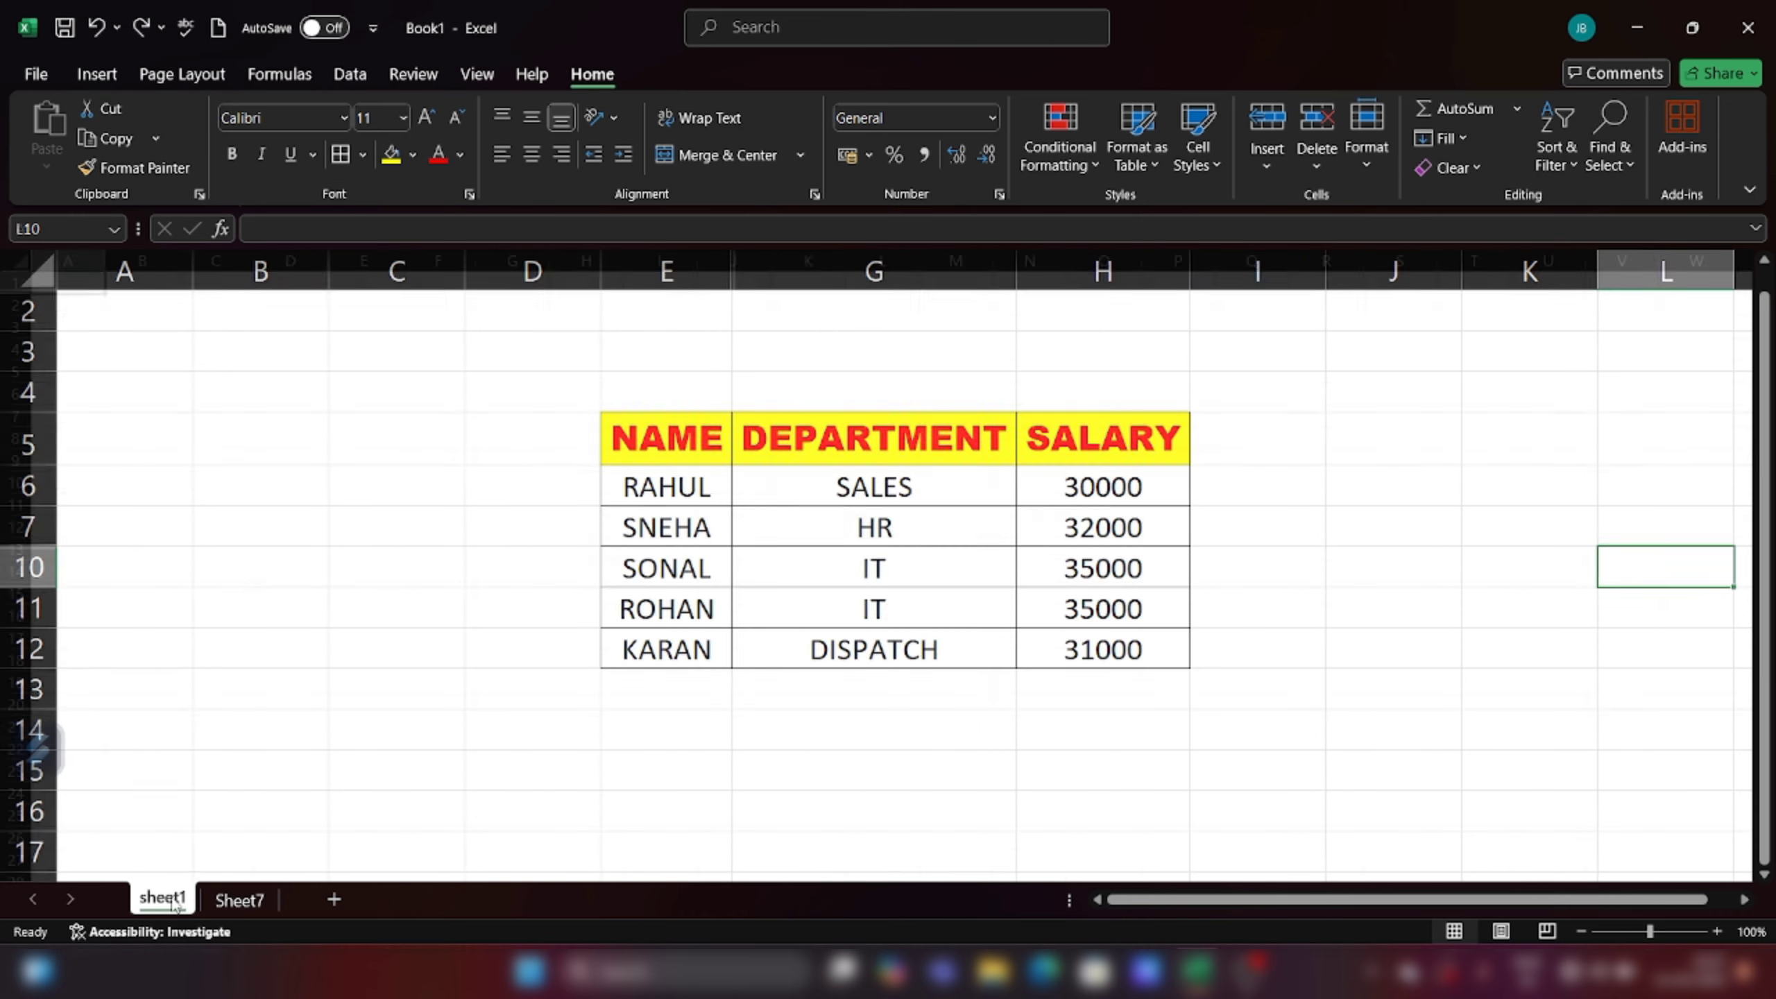
pyautogui.click(1364, 161)
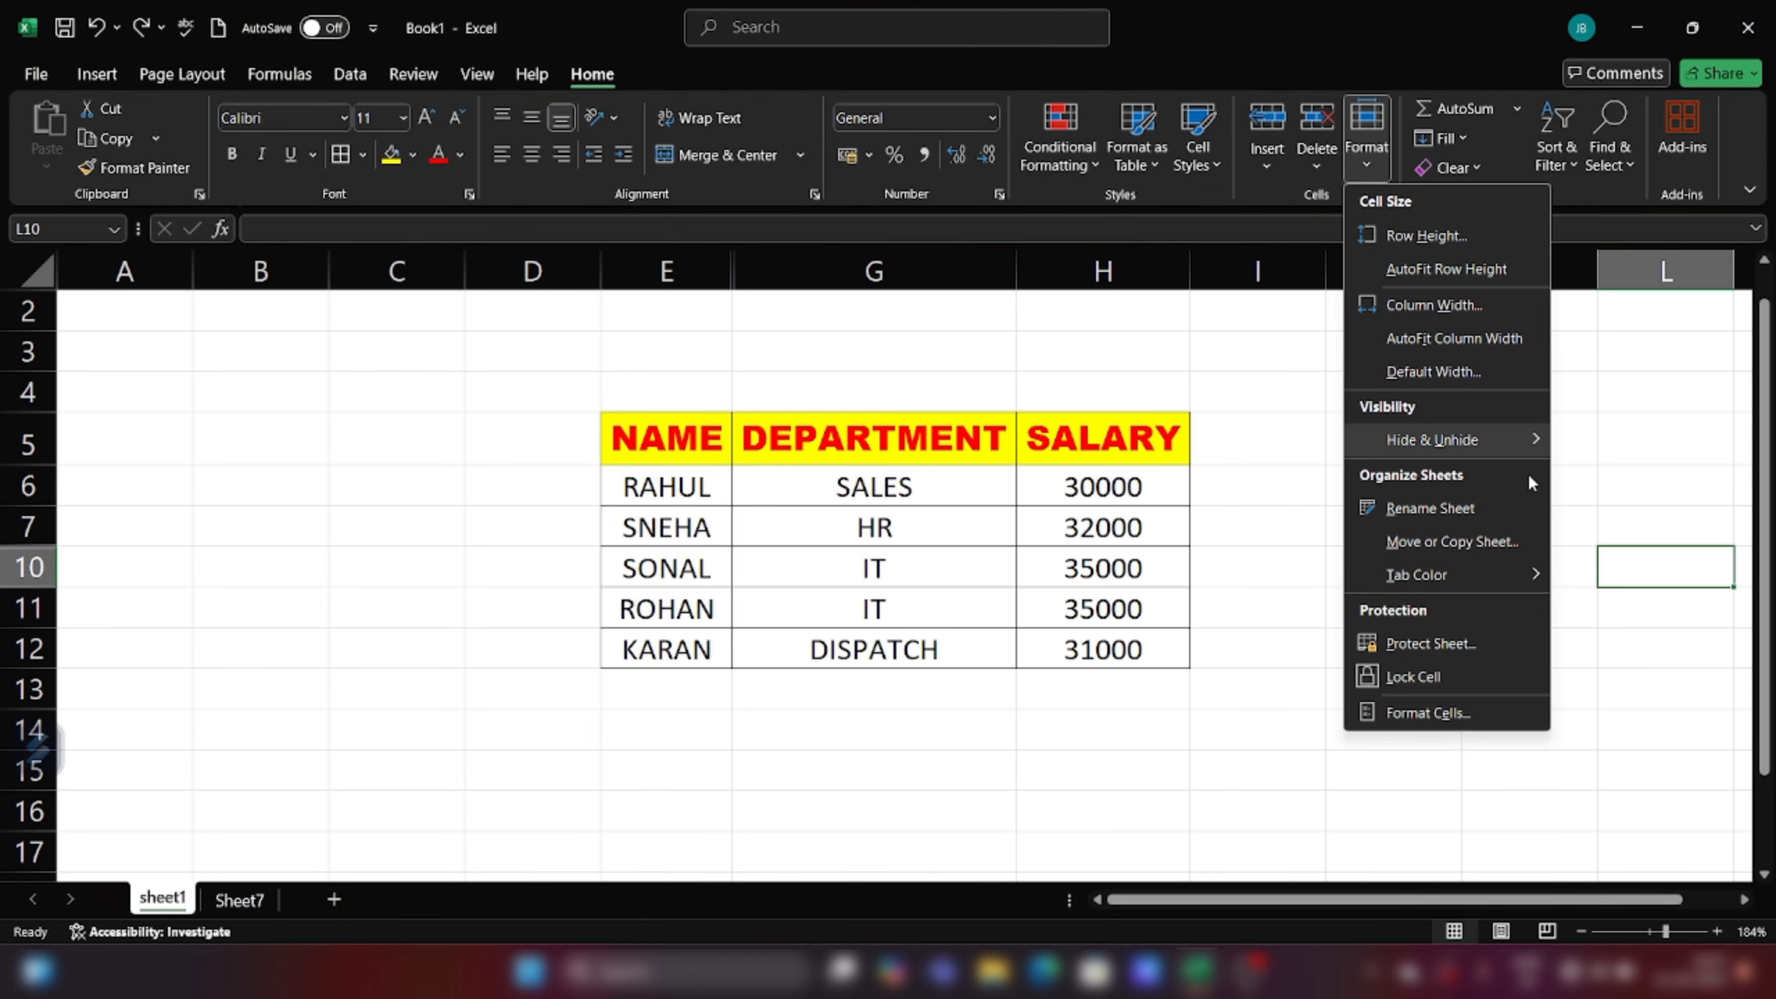
pyautogui.click(1454, 522)
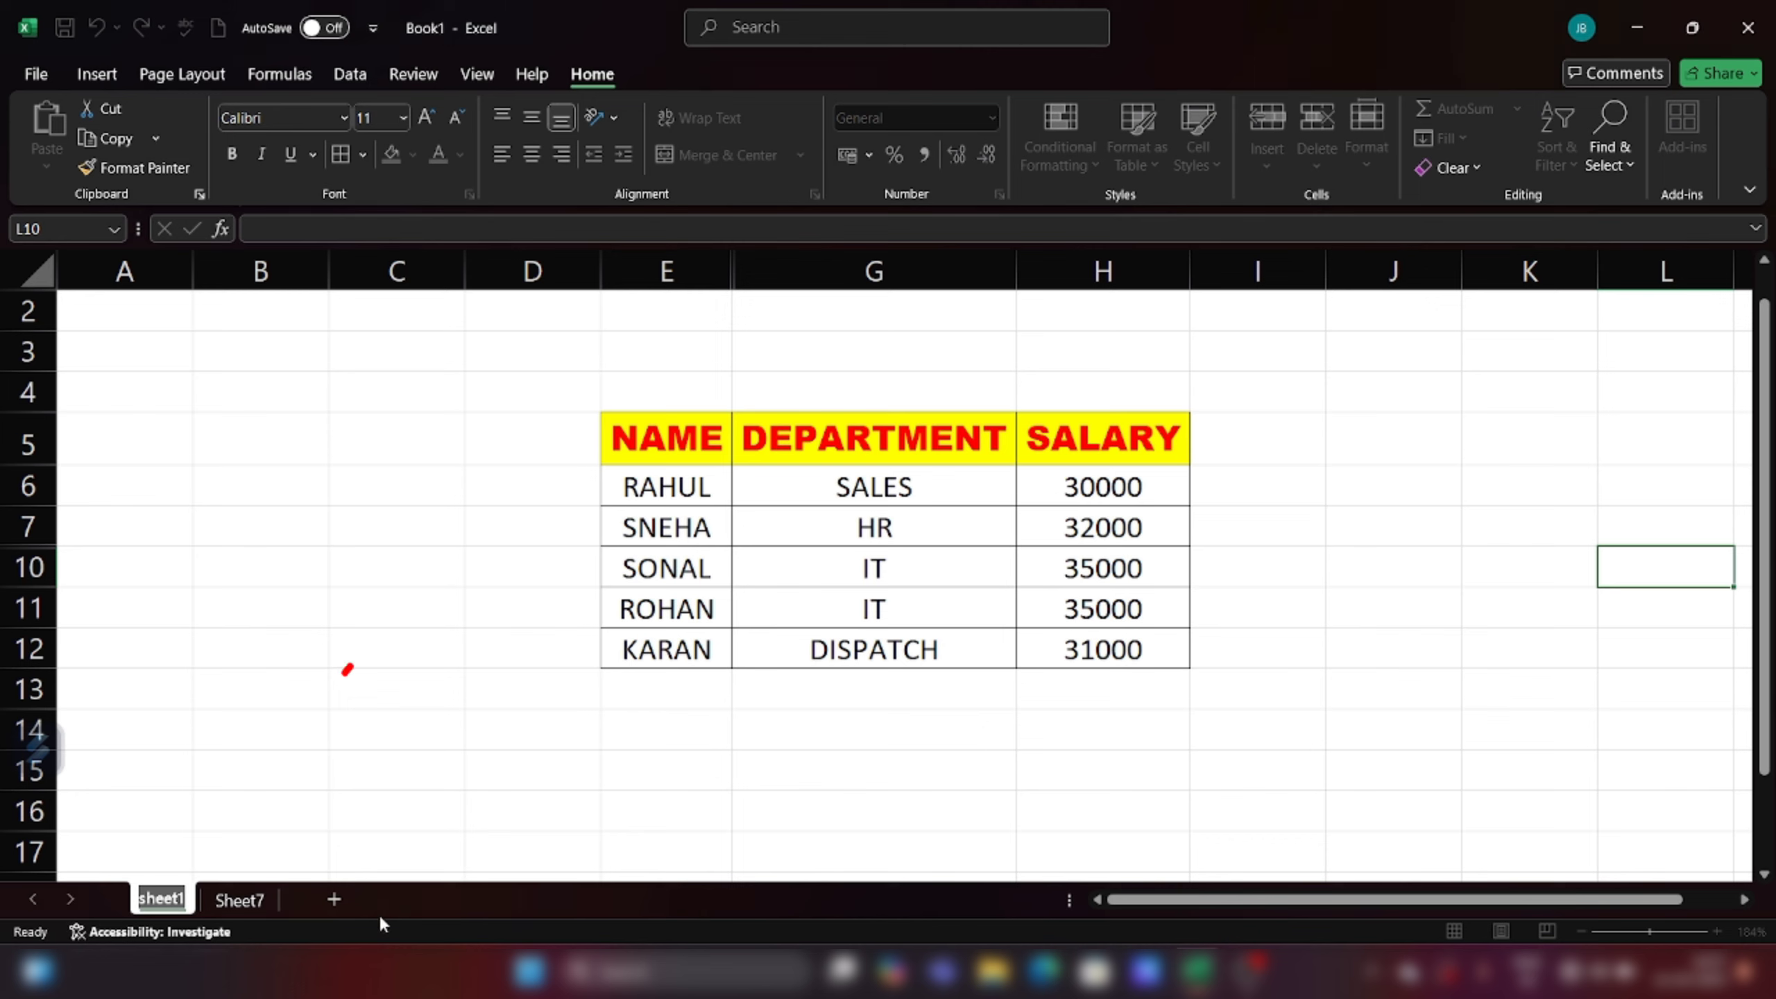
pyautogui.write('sale')
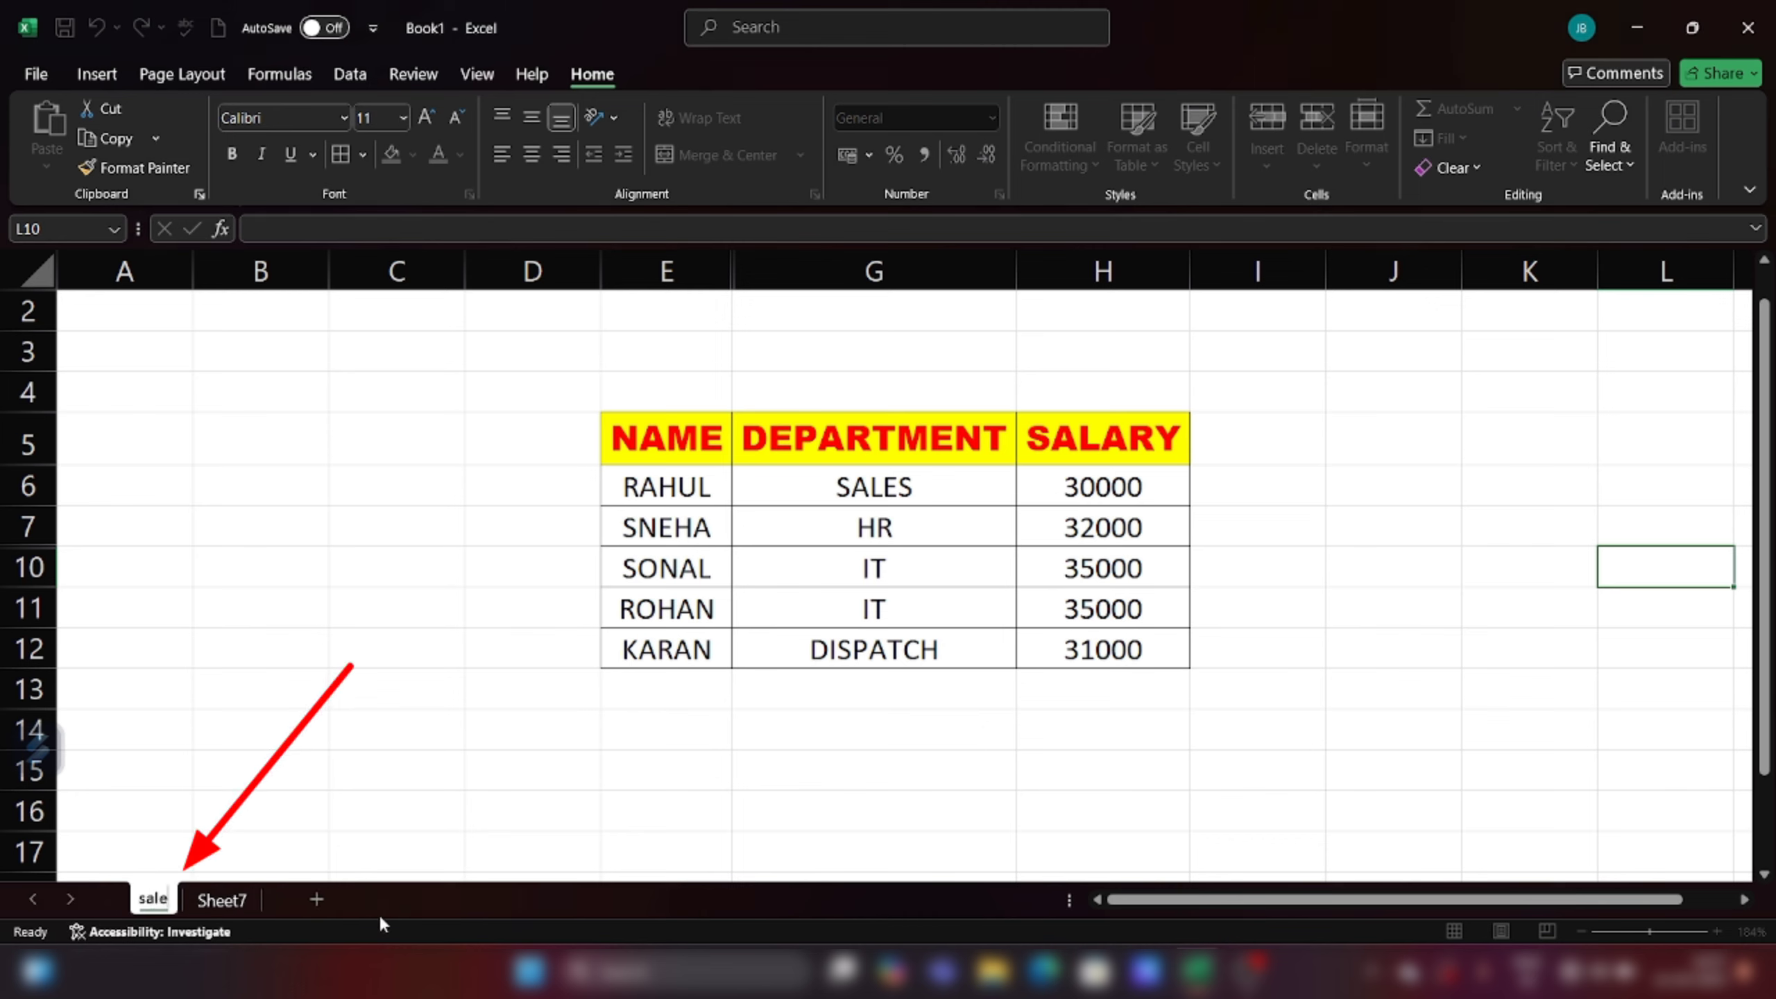
pyautogui.write('ry data')
pyautogui.press('Return')
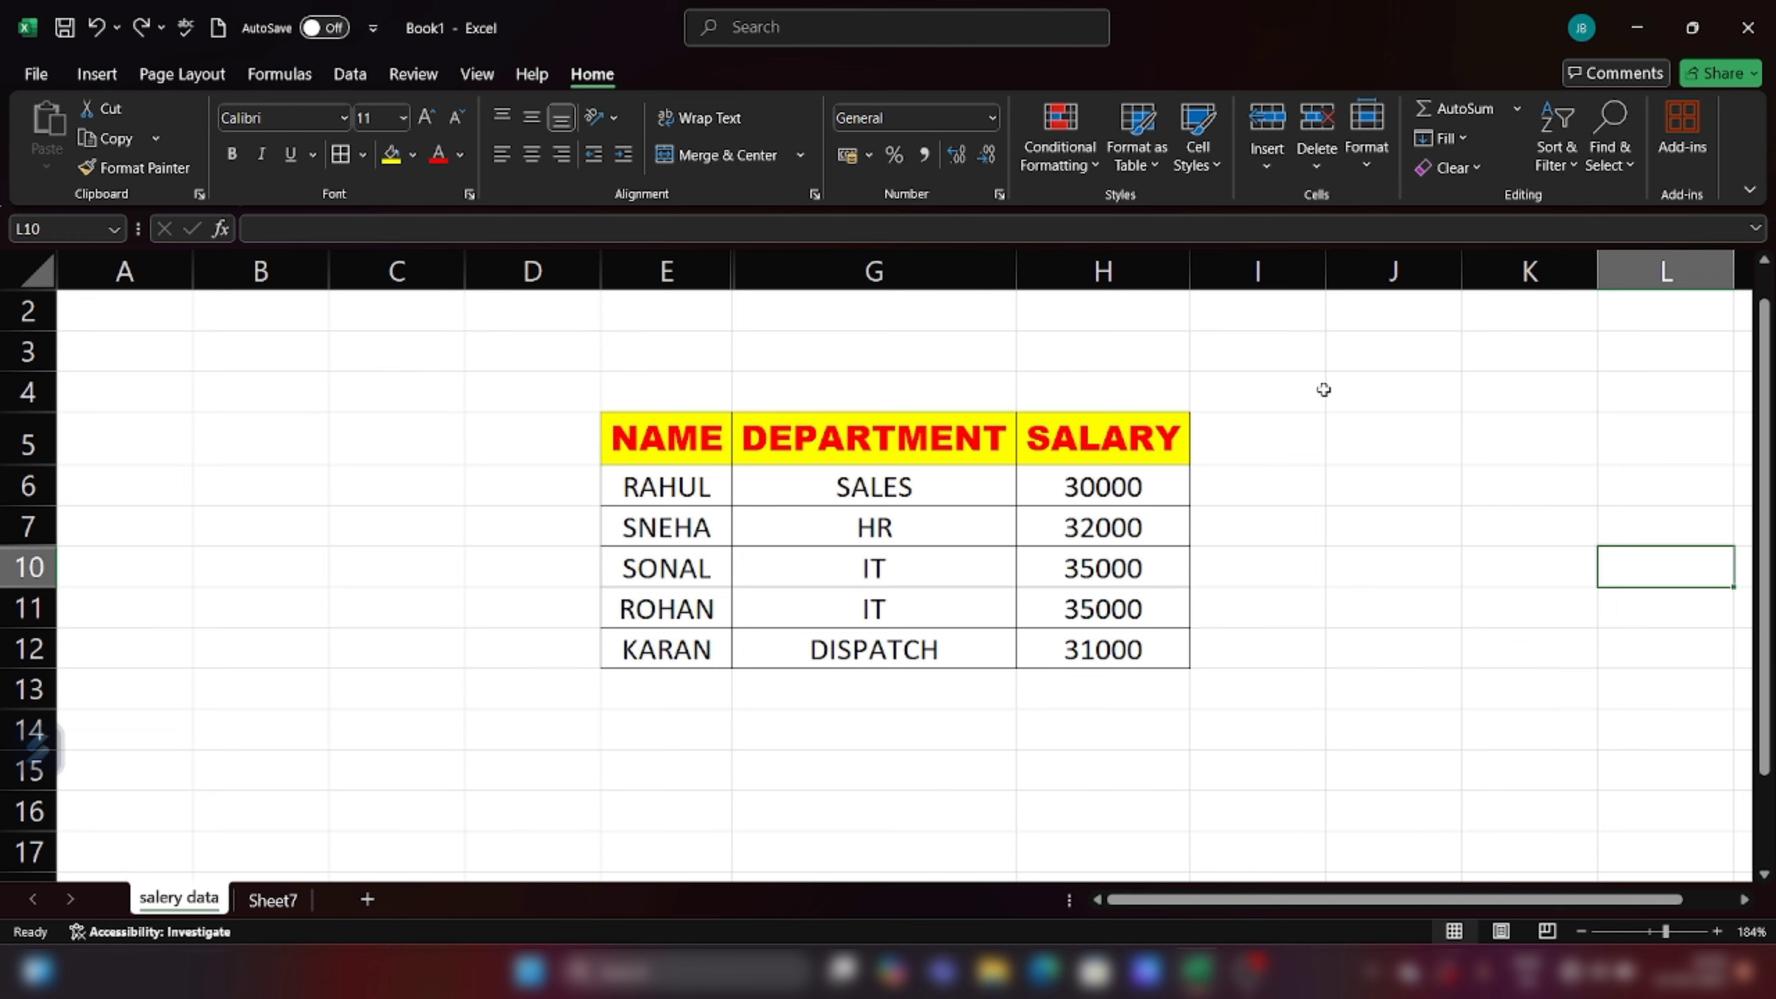
# Step: Copy the salery data sheet with Create a copy ticked, producing 'salery data (2)'
pyautogui.click(1360, 161)
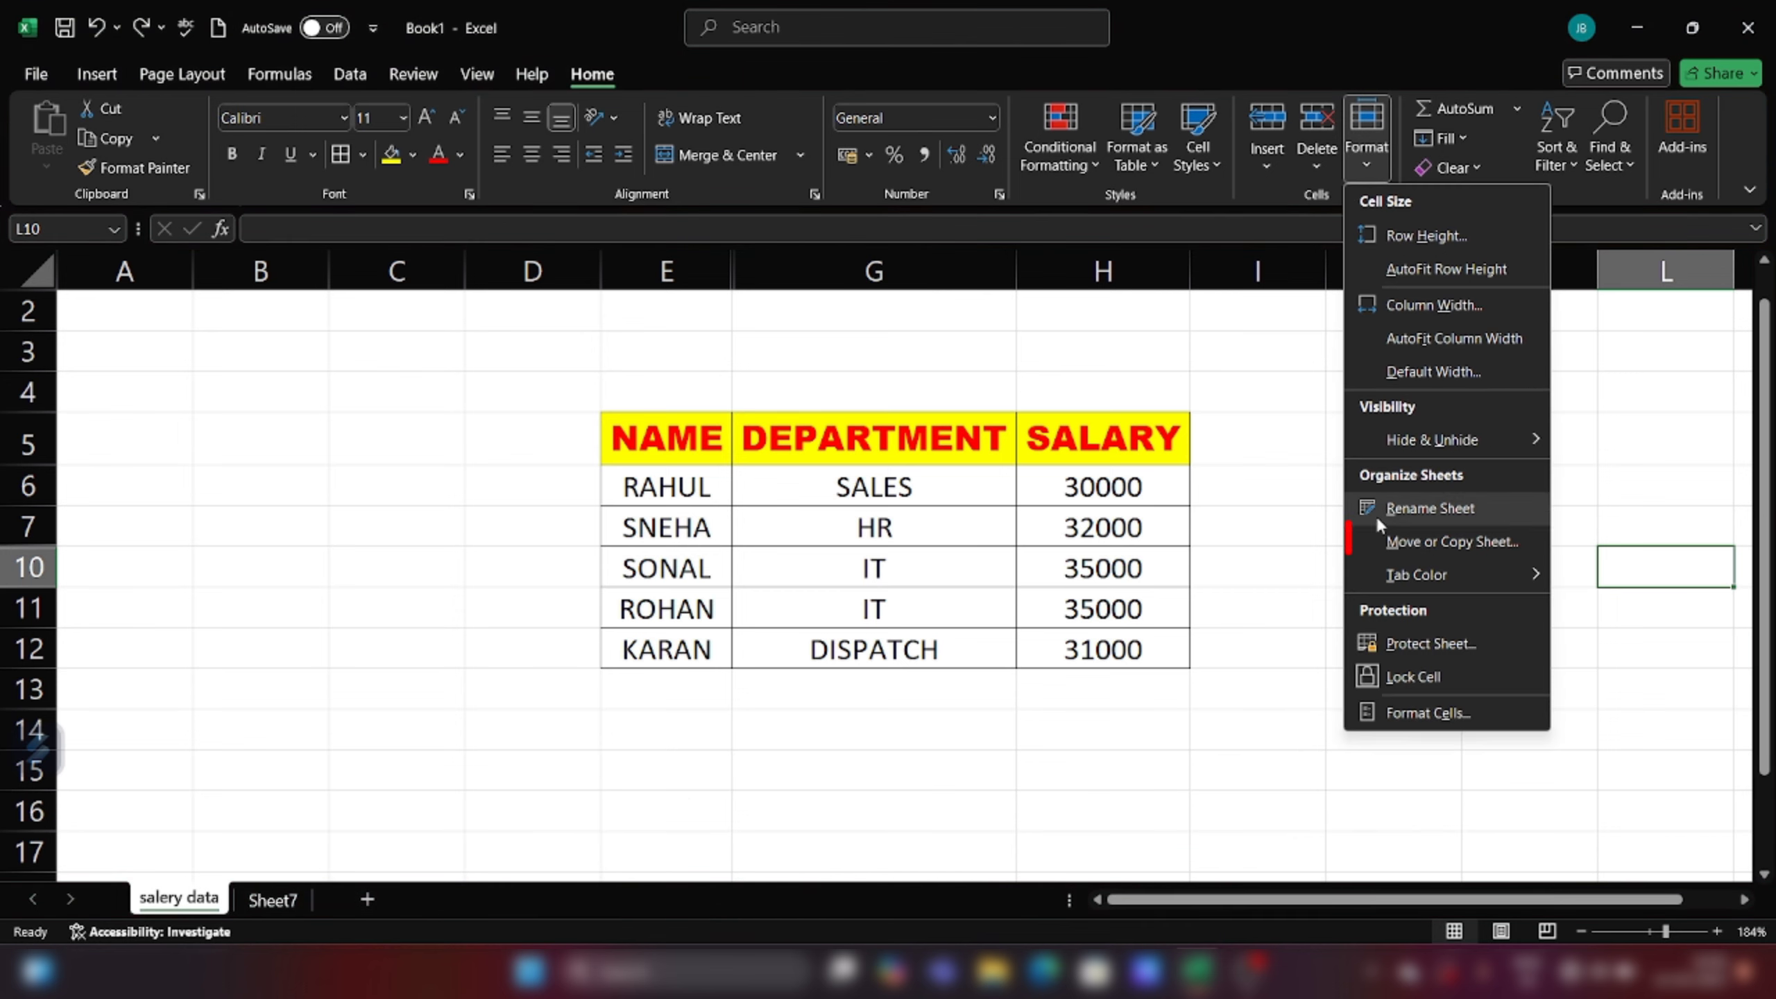
pyautogui.click(1443, 542)
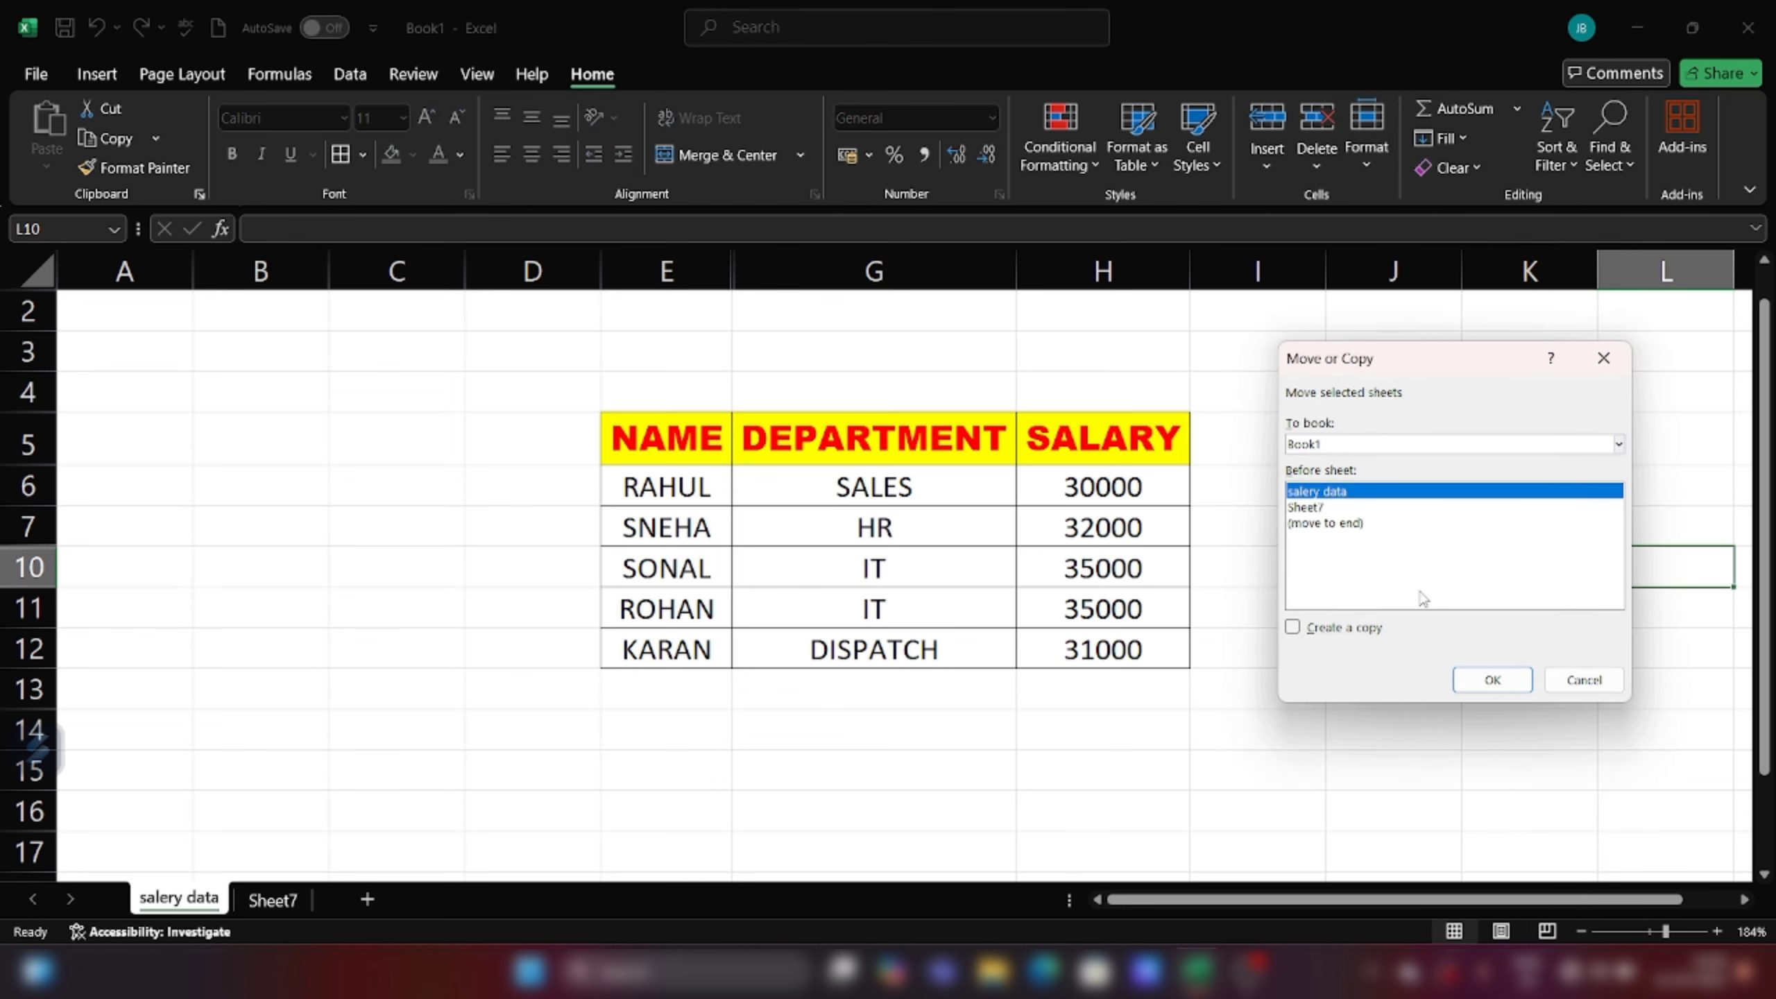
pyautogui.click(1292, 628)
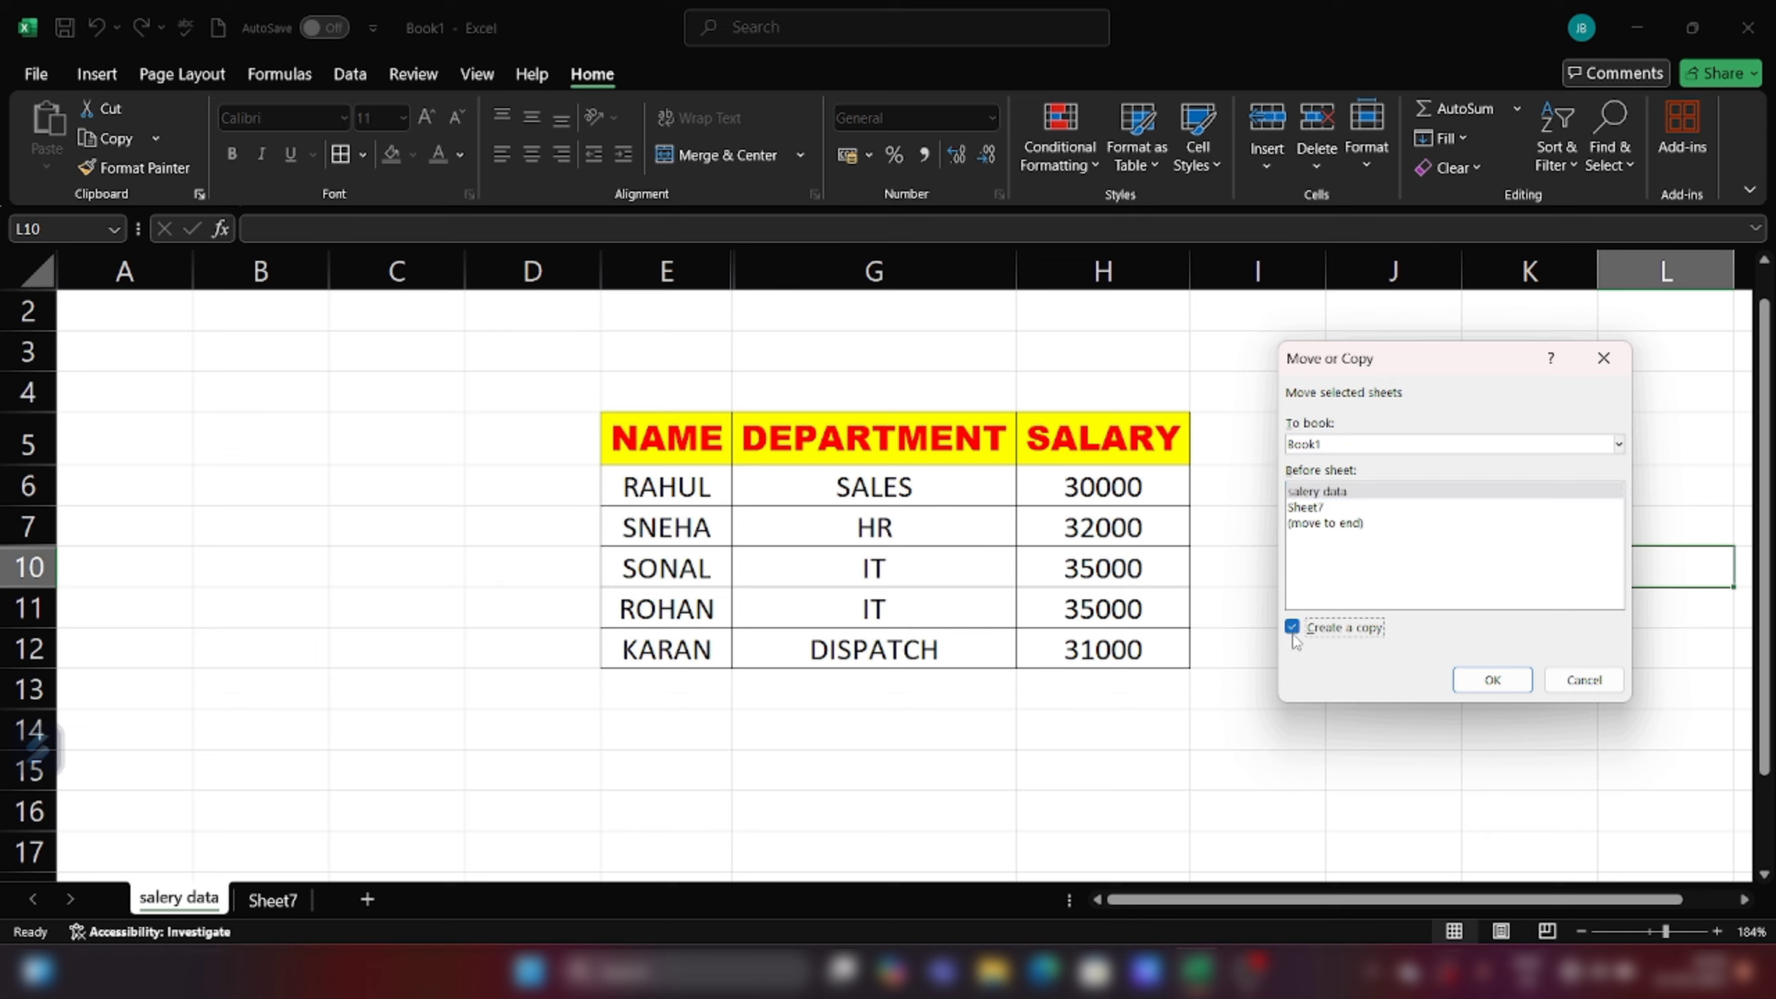
pyautogui.click(1486, 681)
pyautogui.click(780, 834)
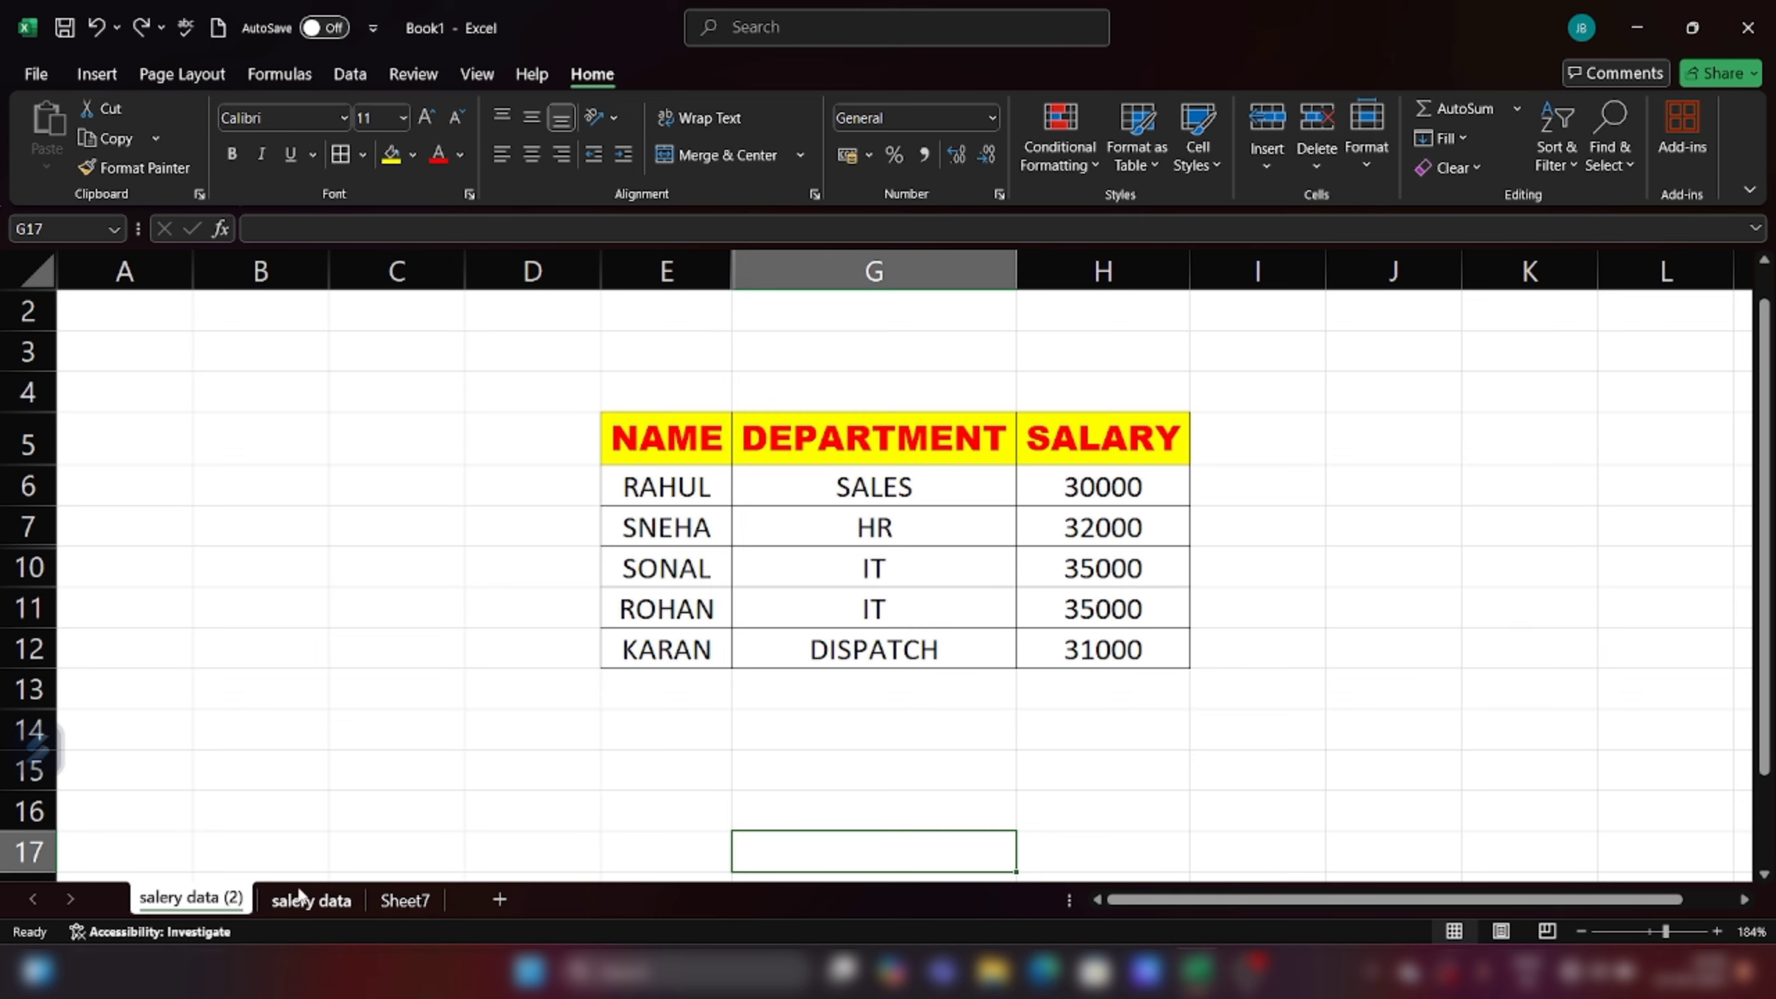
# Step: Move 'salery data (2)' to the end, choosing (move to end)
pyautogui.click(512, 839)
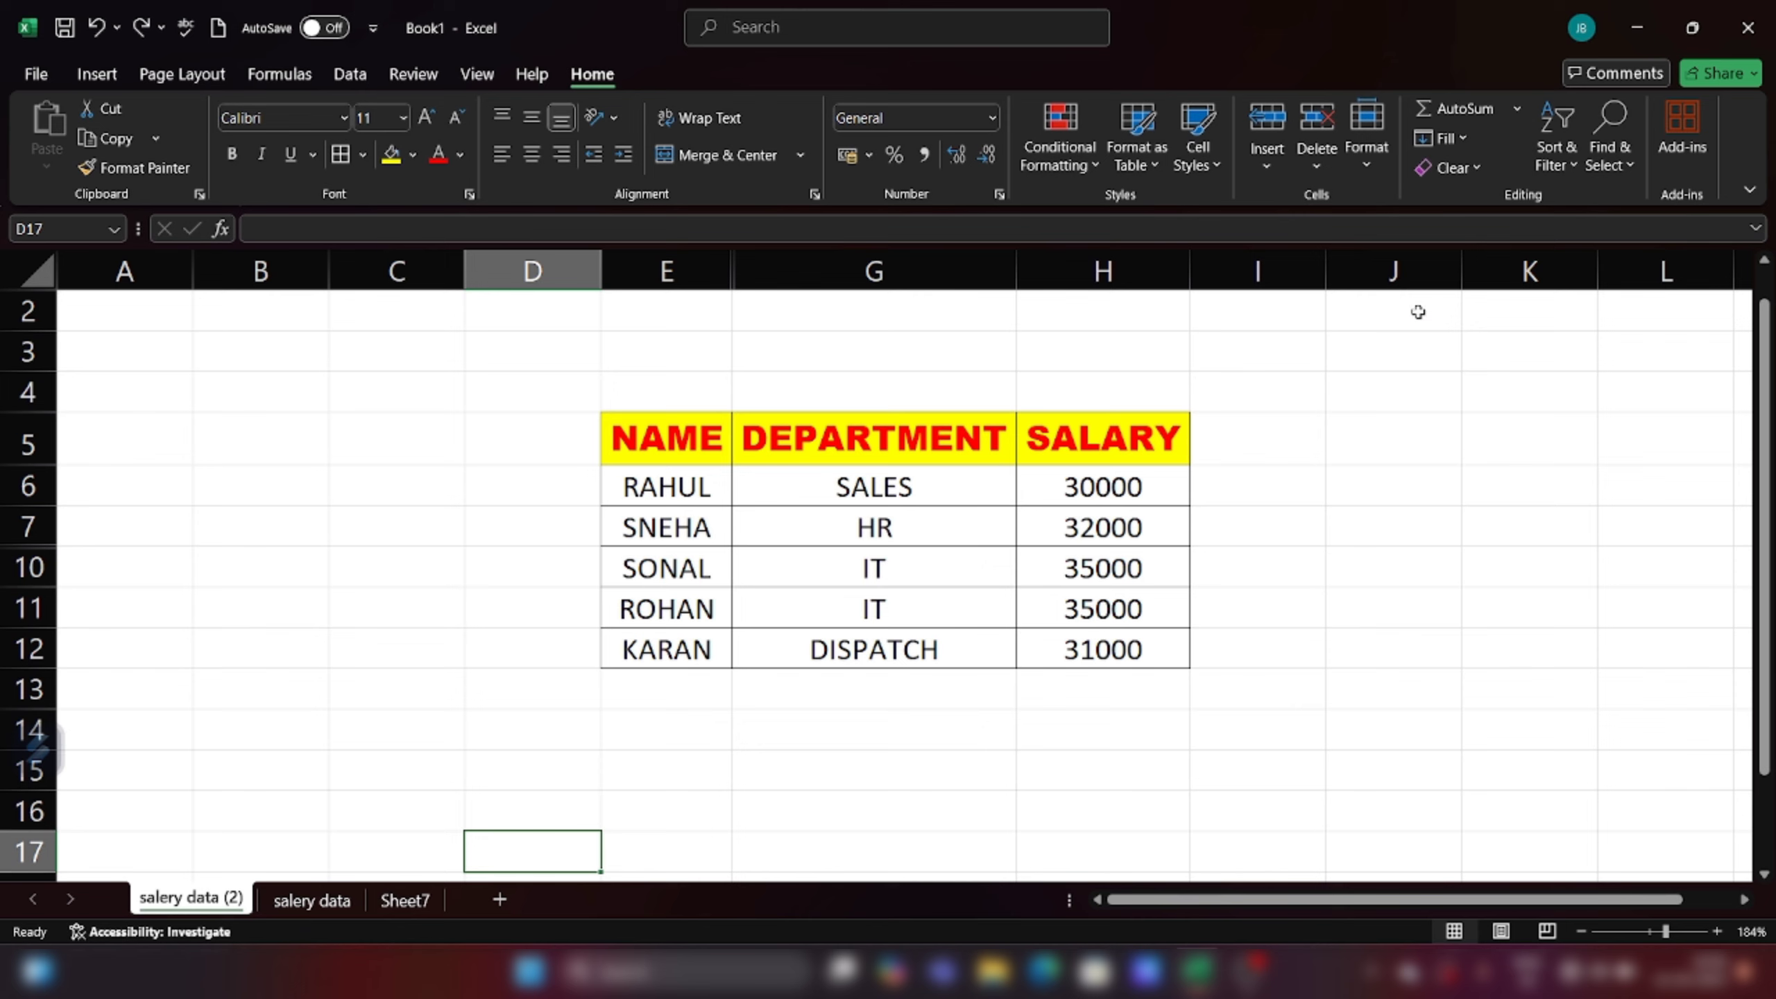
pyautogui.click(1366, 161)
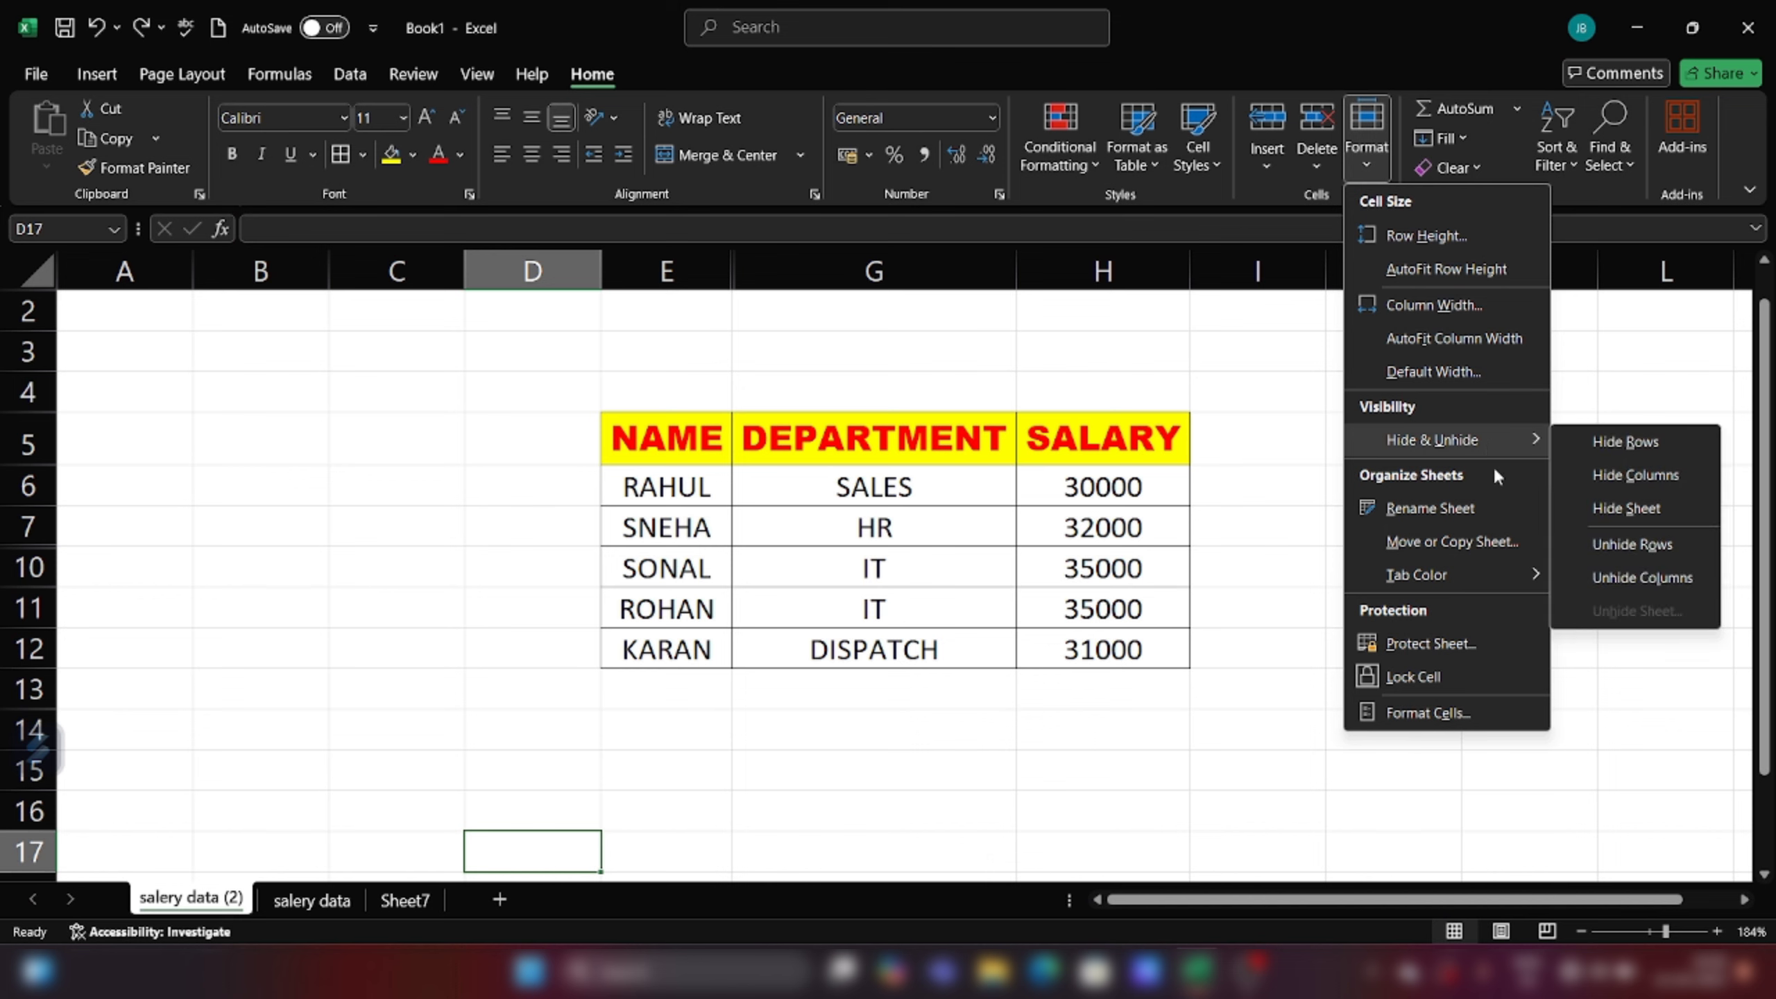
pyautogui.click(1490, 540)
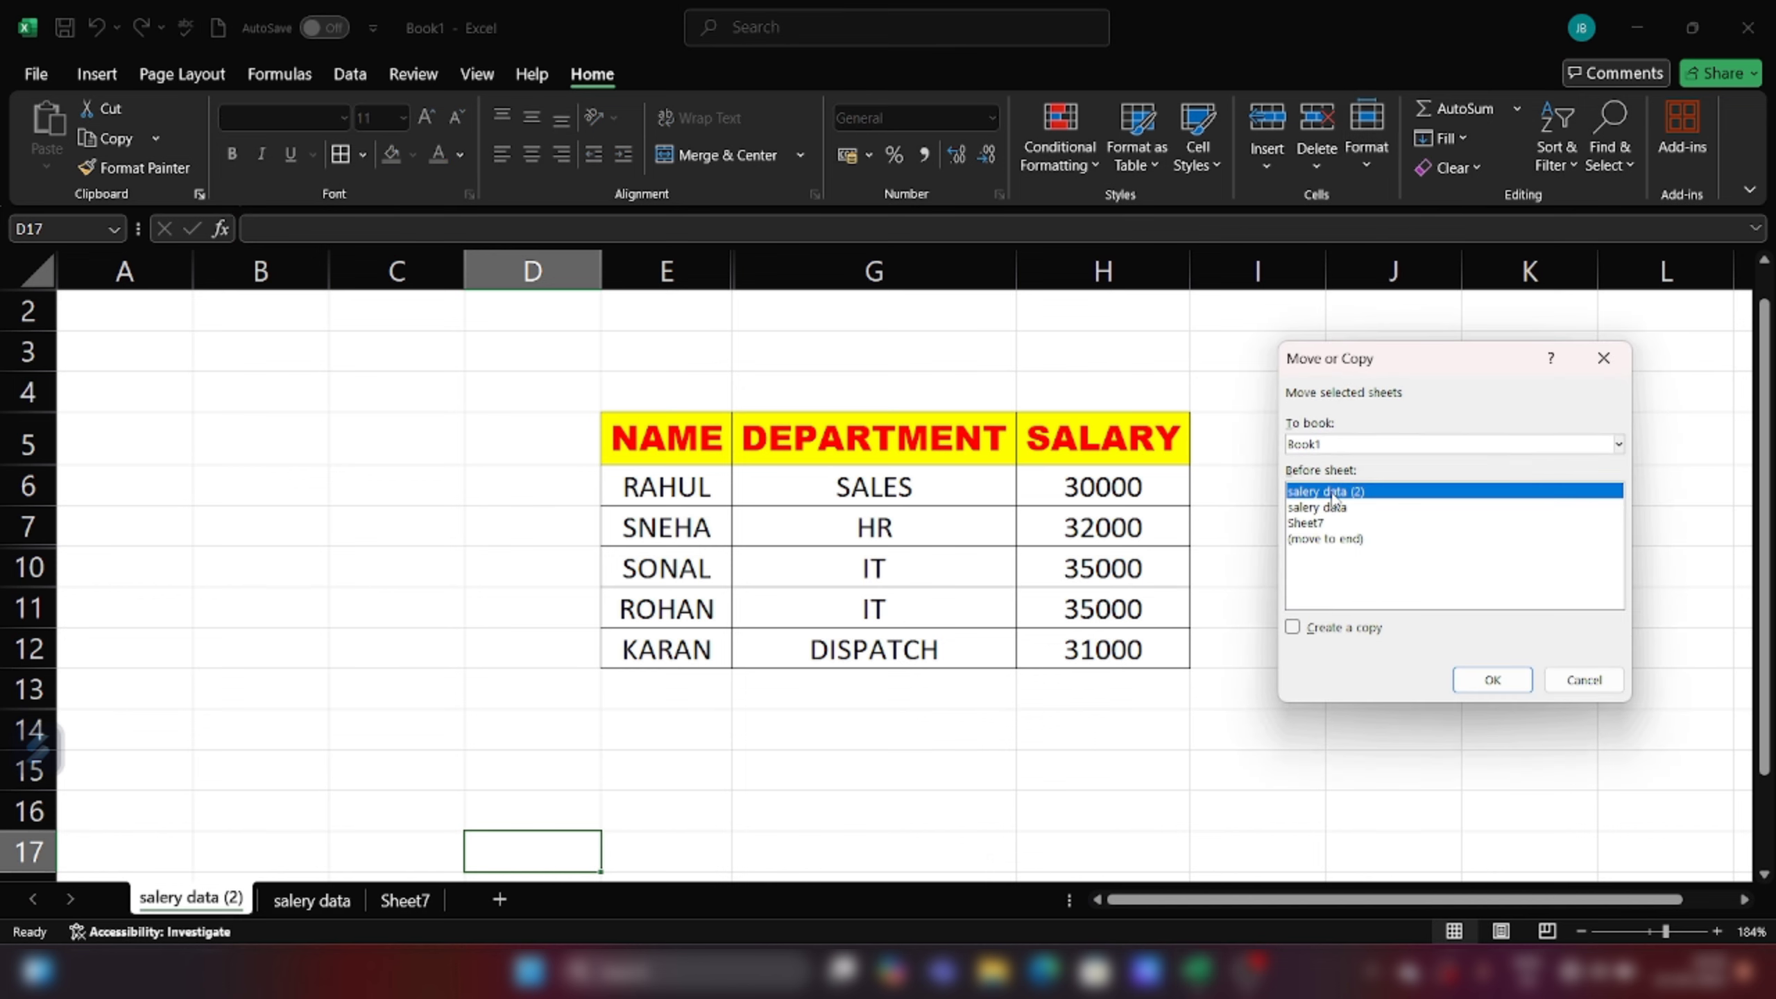
pyautogui.click(1310, 540)
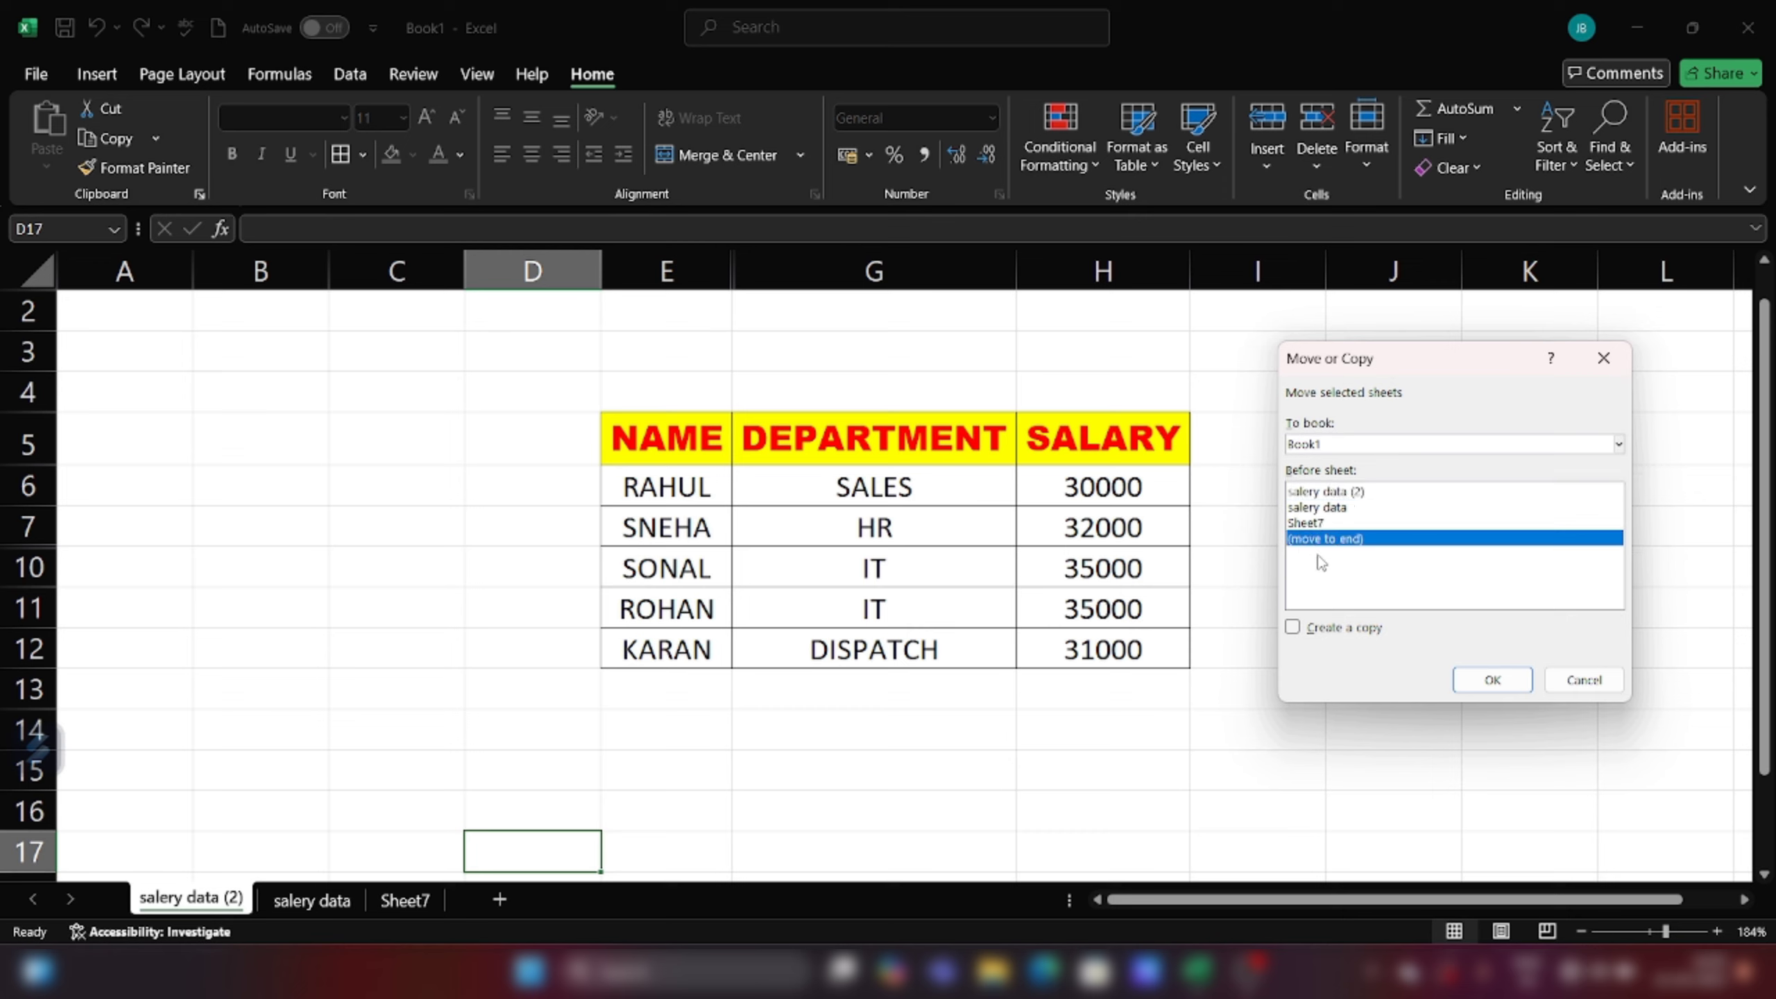
pyautogui.click(1493, 681)
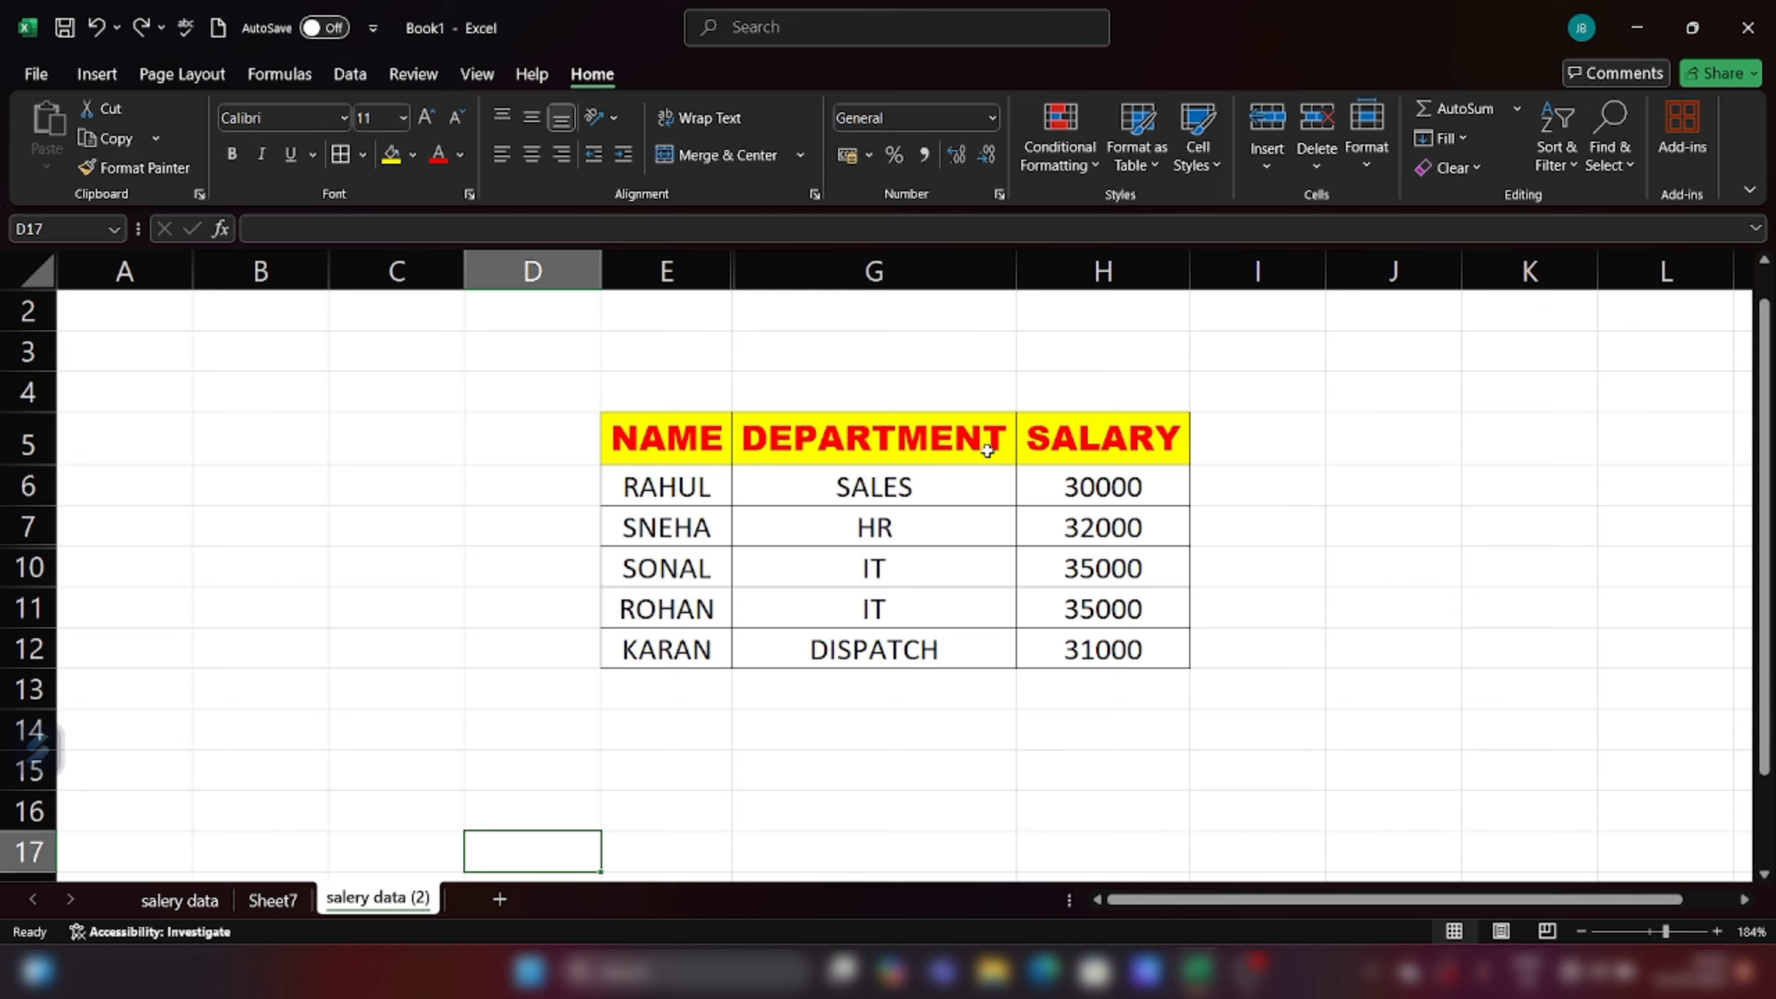
pyautogui.click(1374, 161)
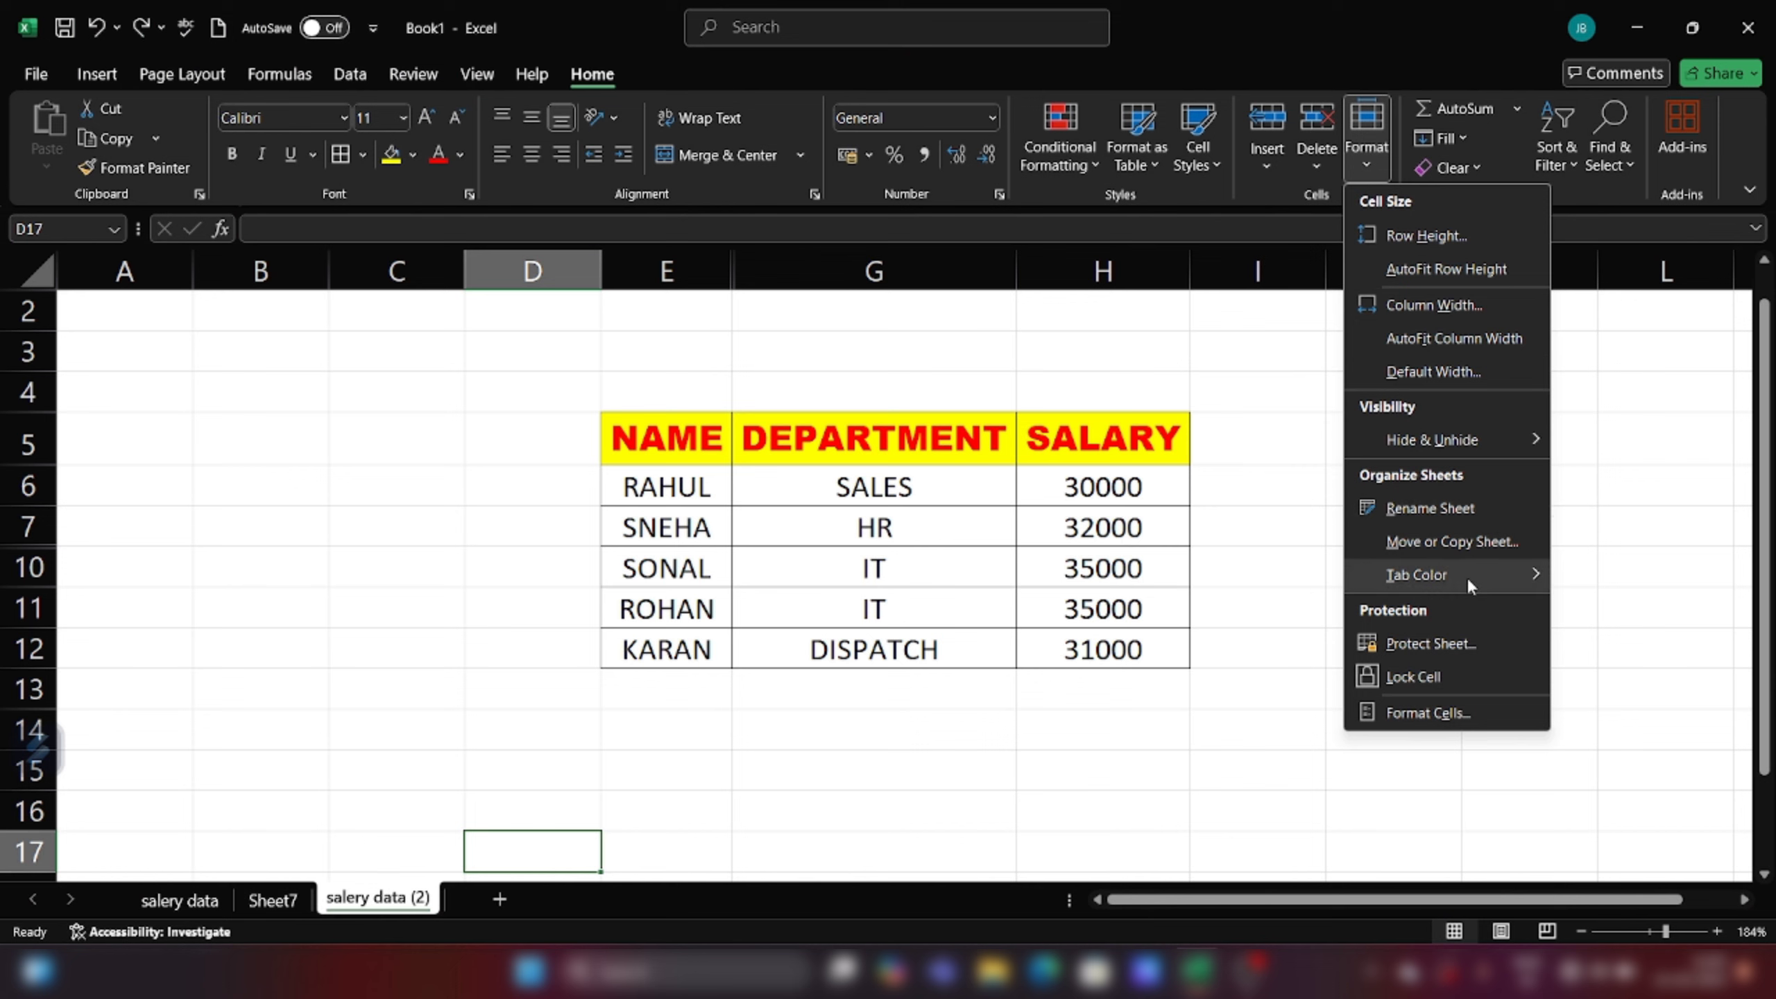
pyautogui.moveTo(1486, 573)
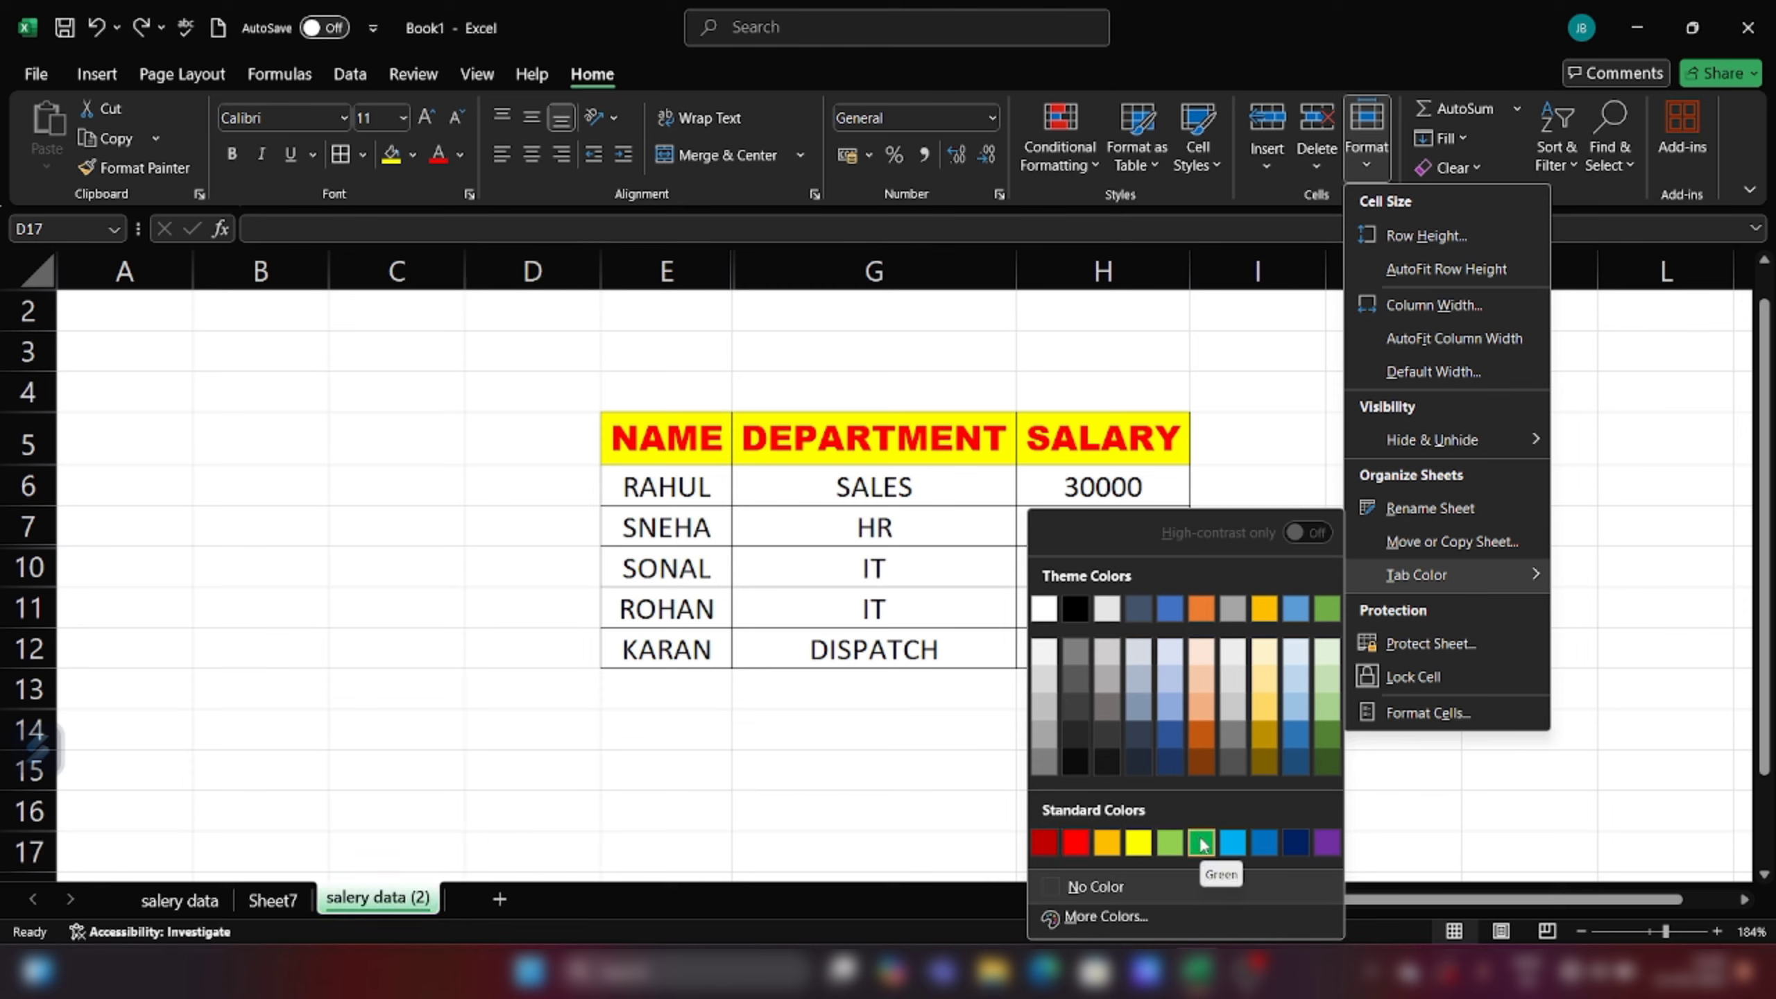
pyautogui.click(1074, 845)
pyautogui.click(893, 794)
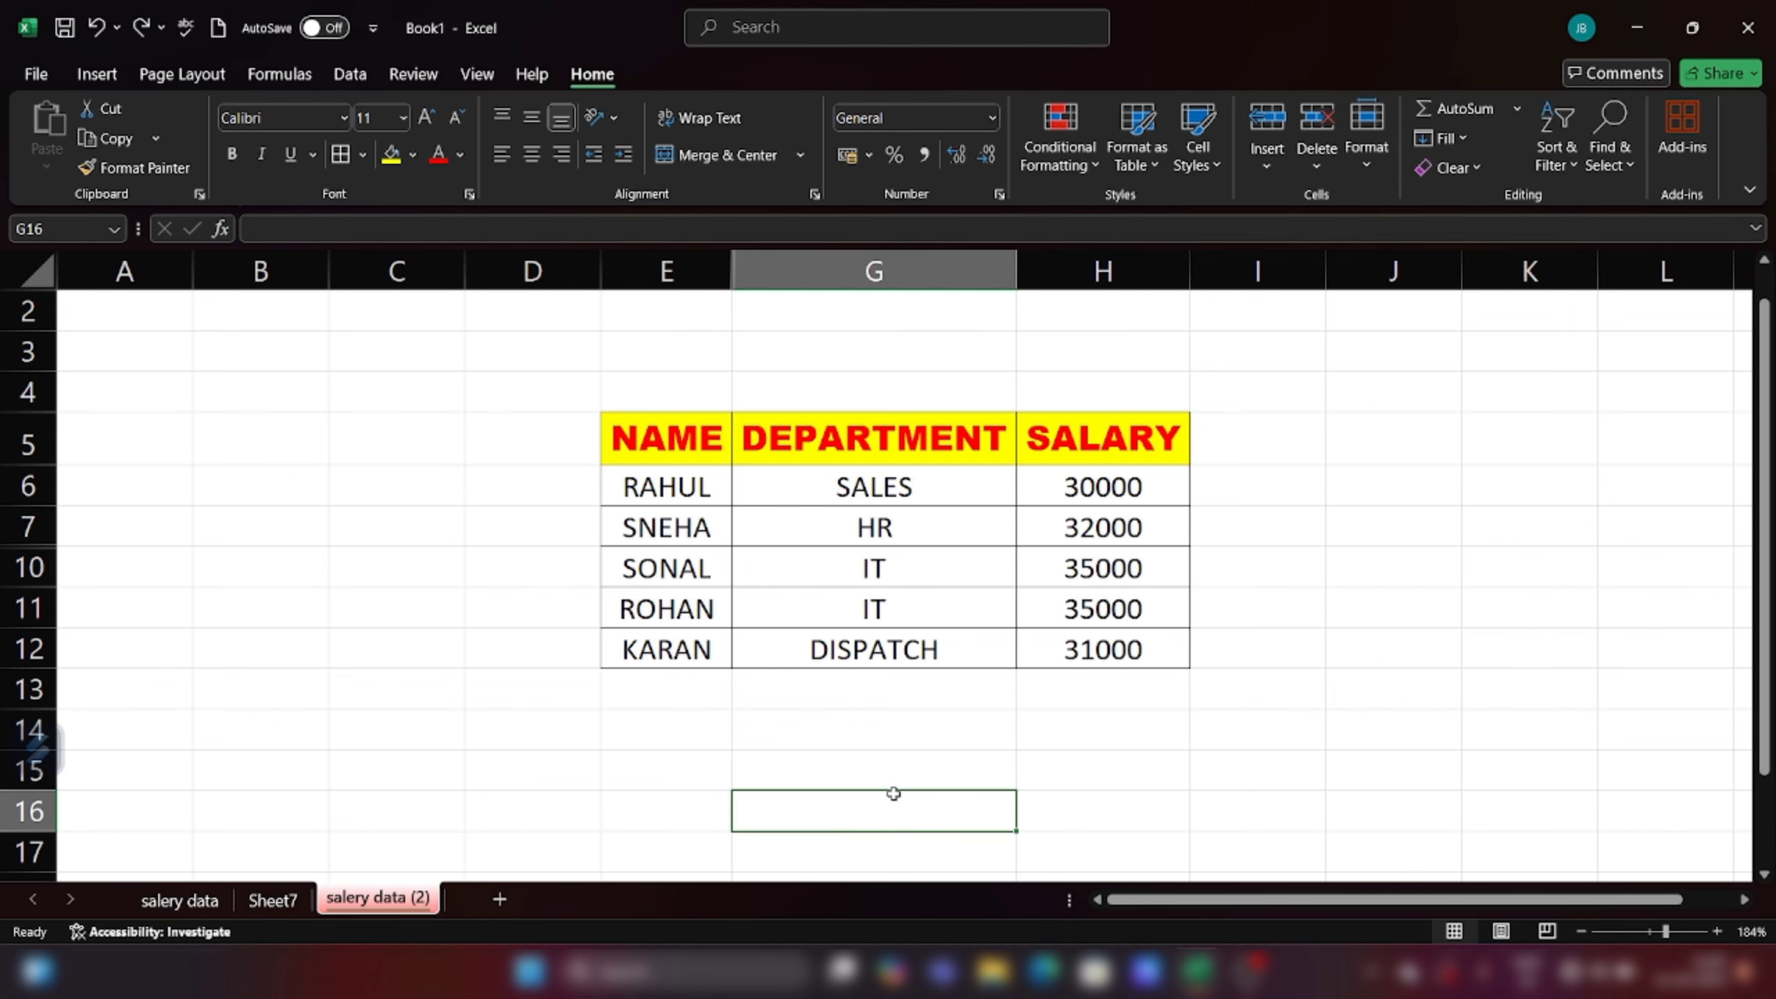
pyautogui.click(299, 900)
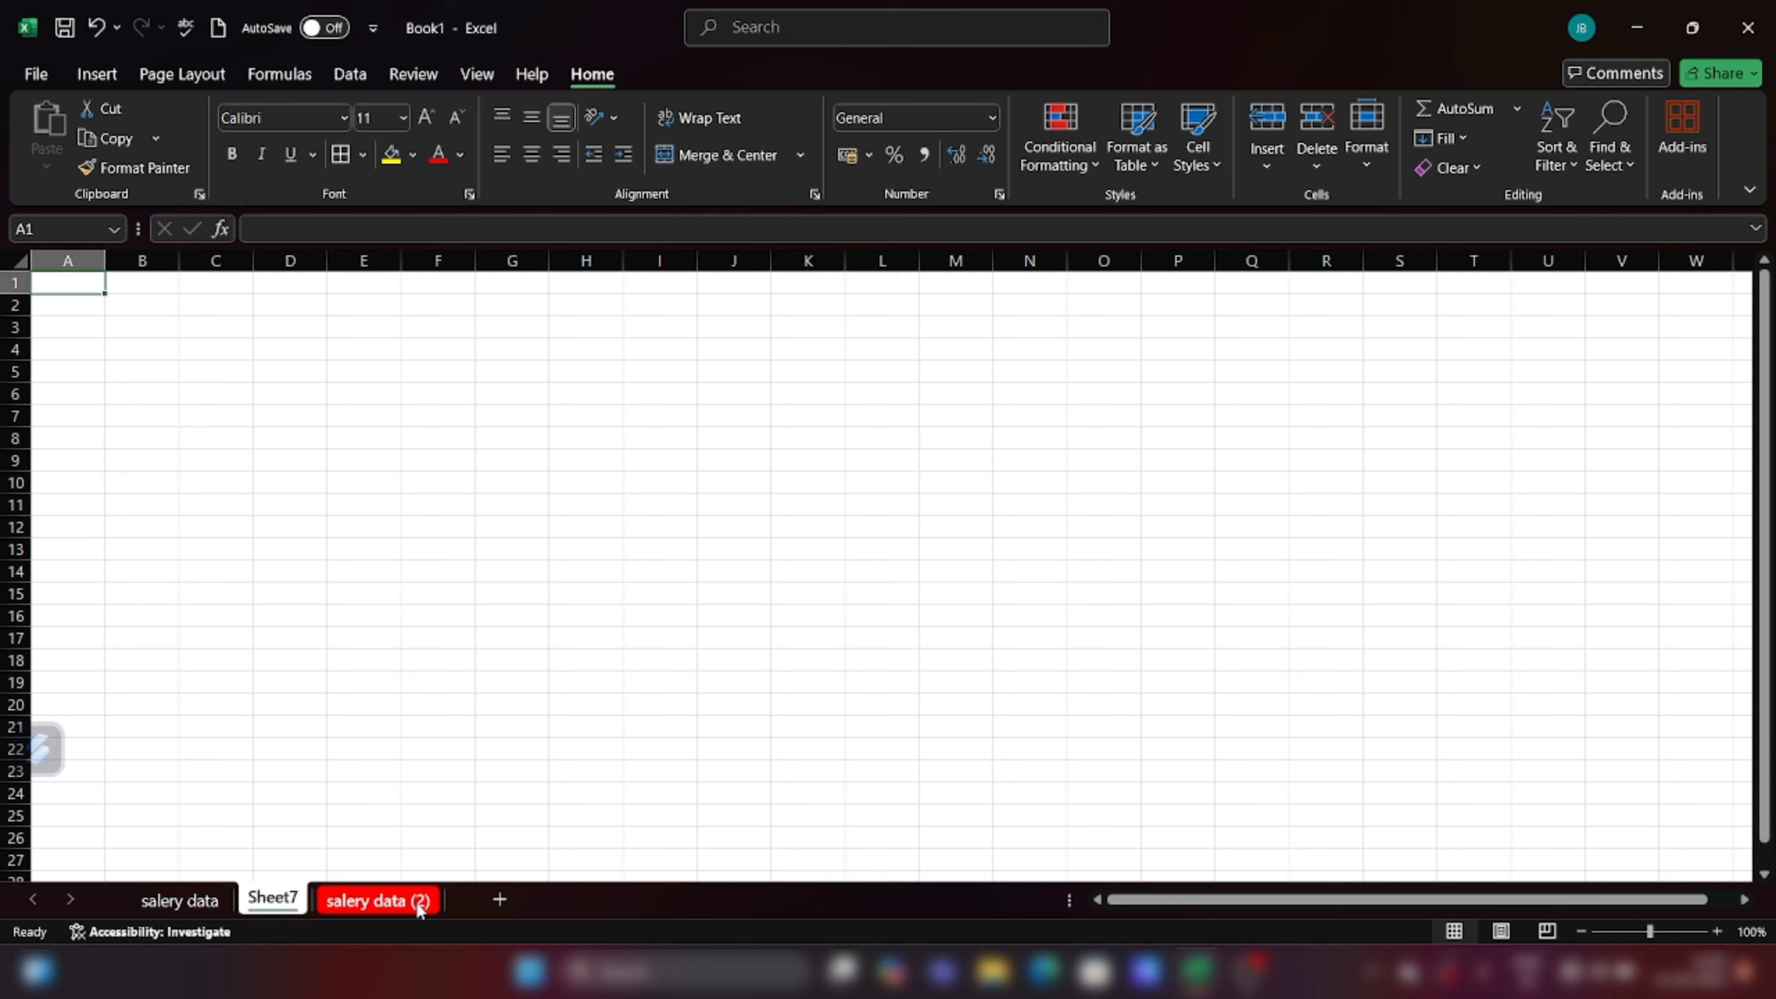
pyautogui.click(340, 908)
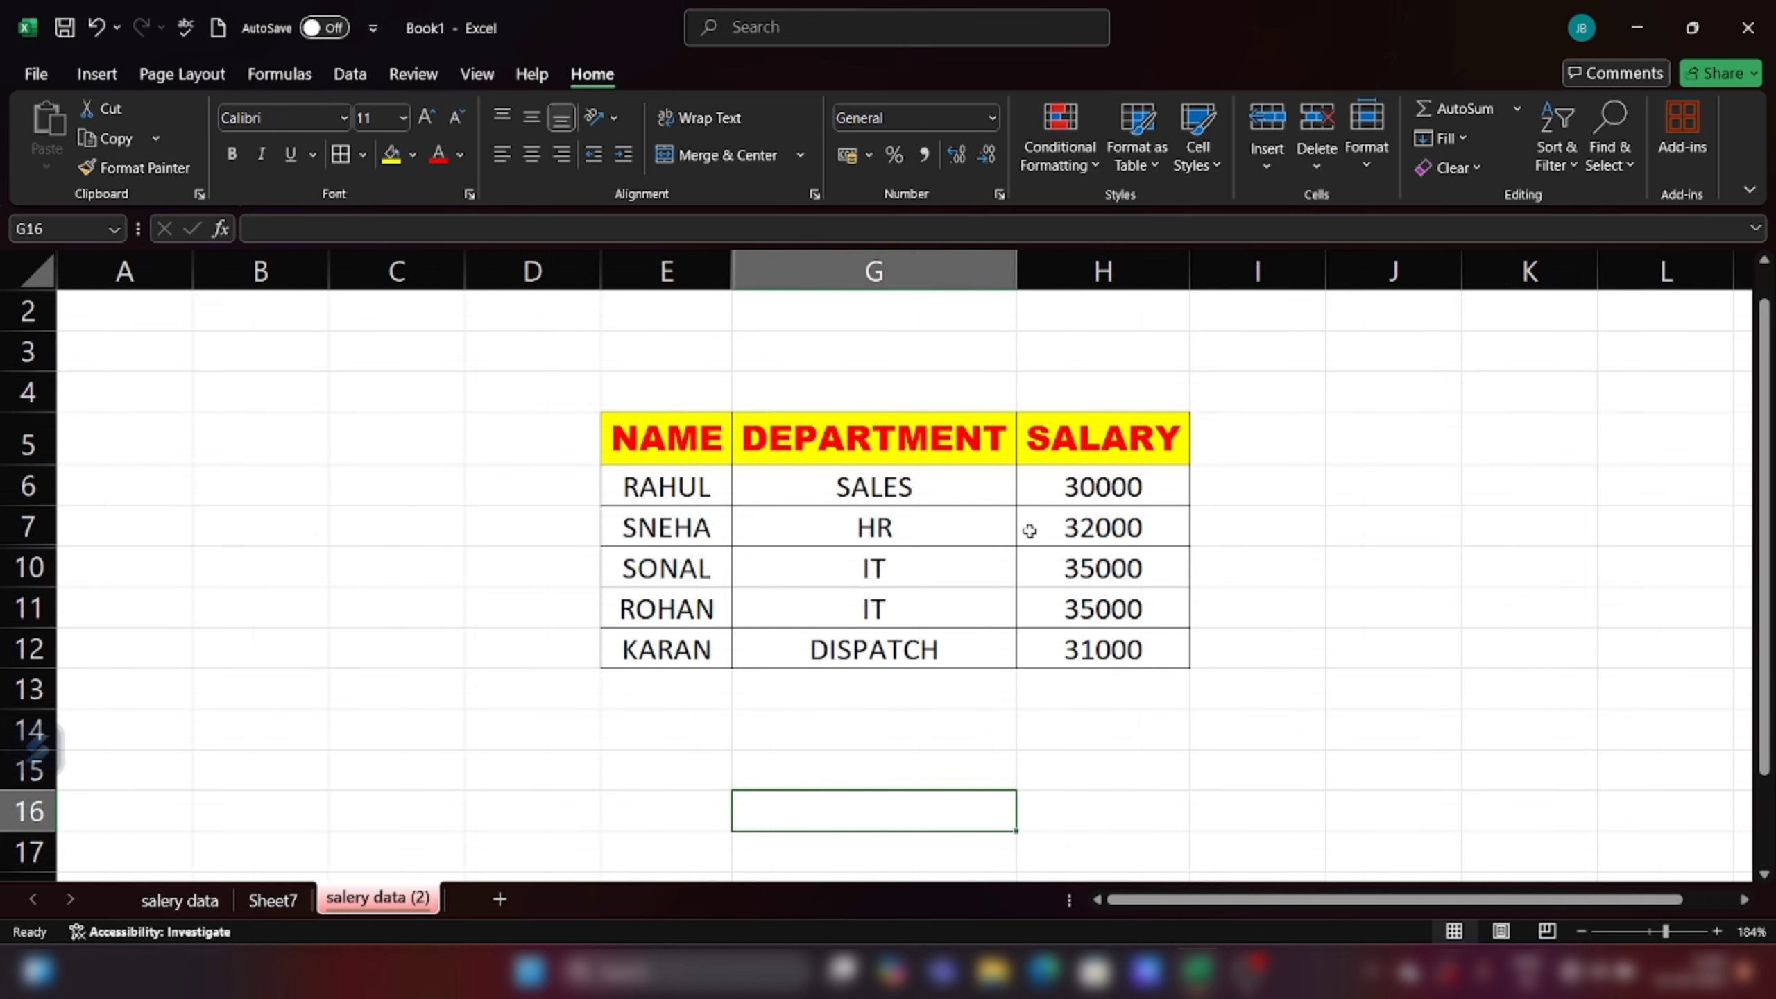
pyautogui.click(1365, 163)
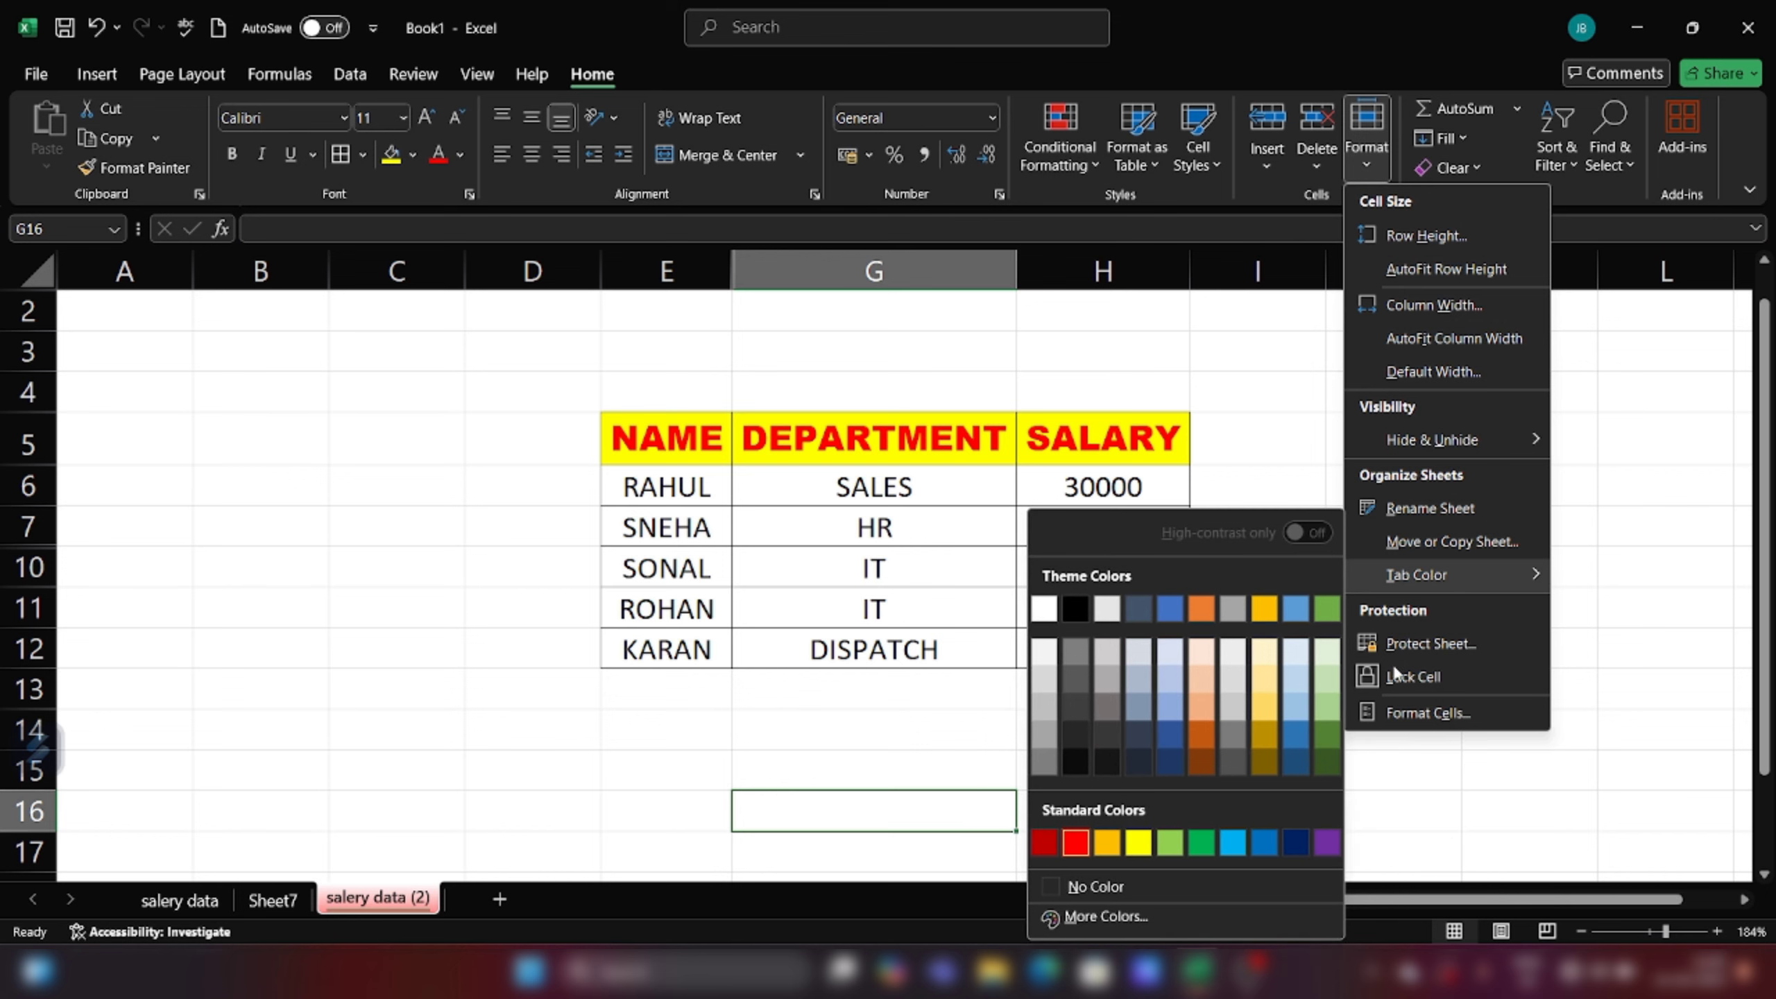
pyautogui.click(1082, 886)
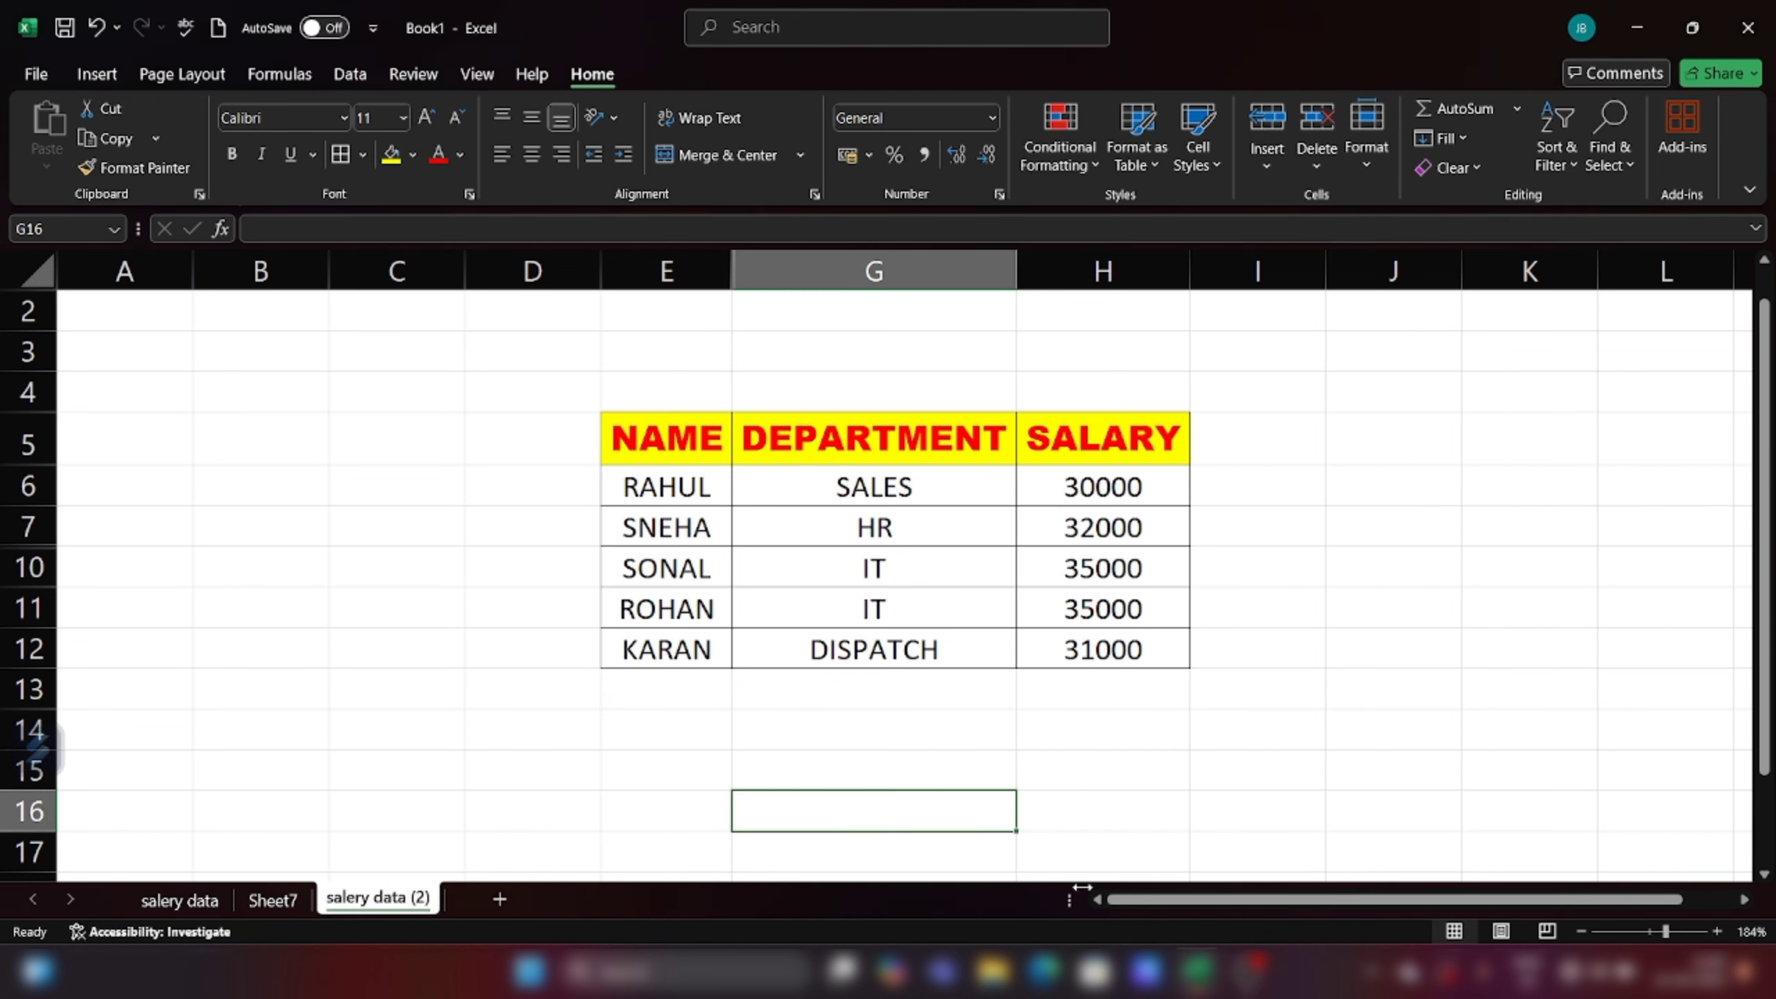
pyautogui.click(396, 770)
pyautogui.click(283, 902)
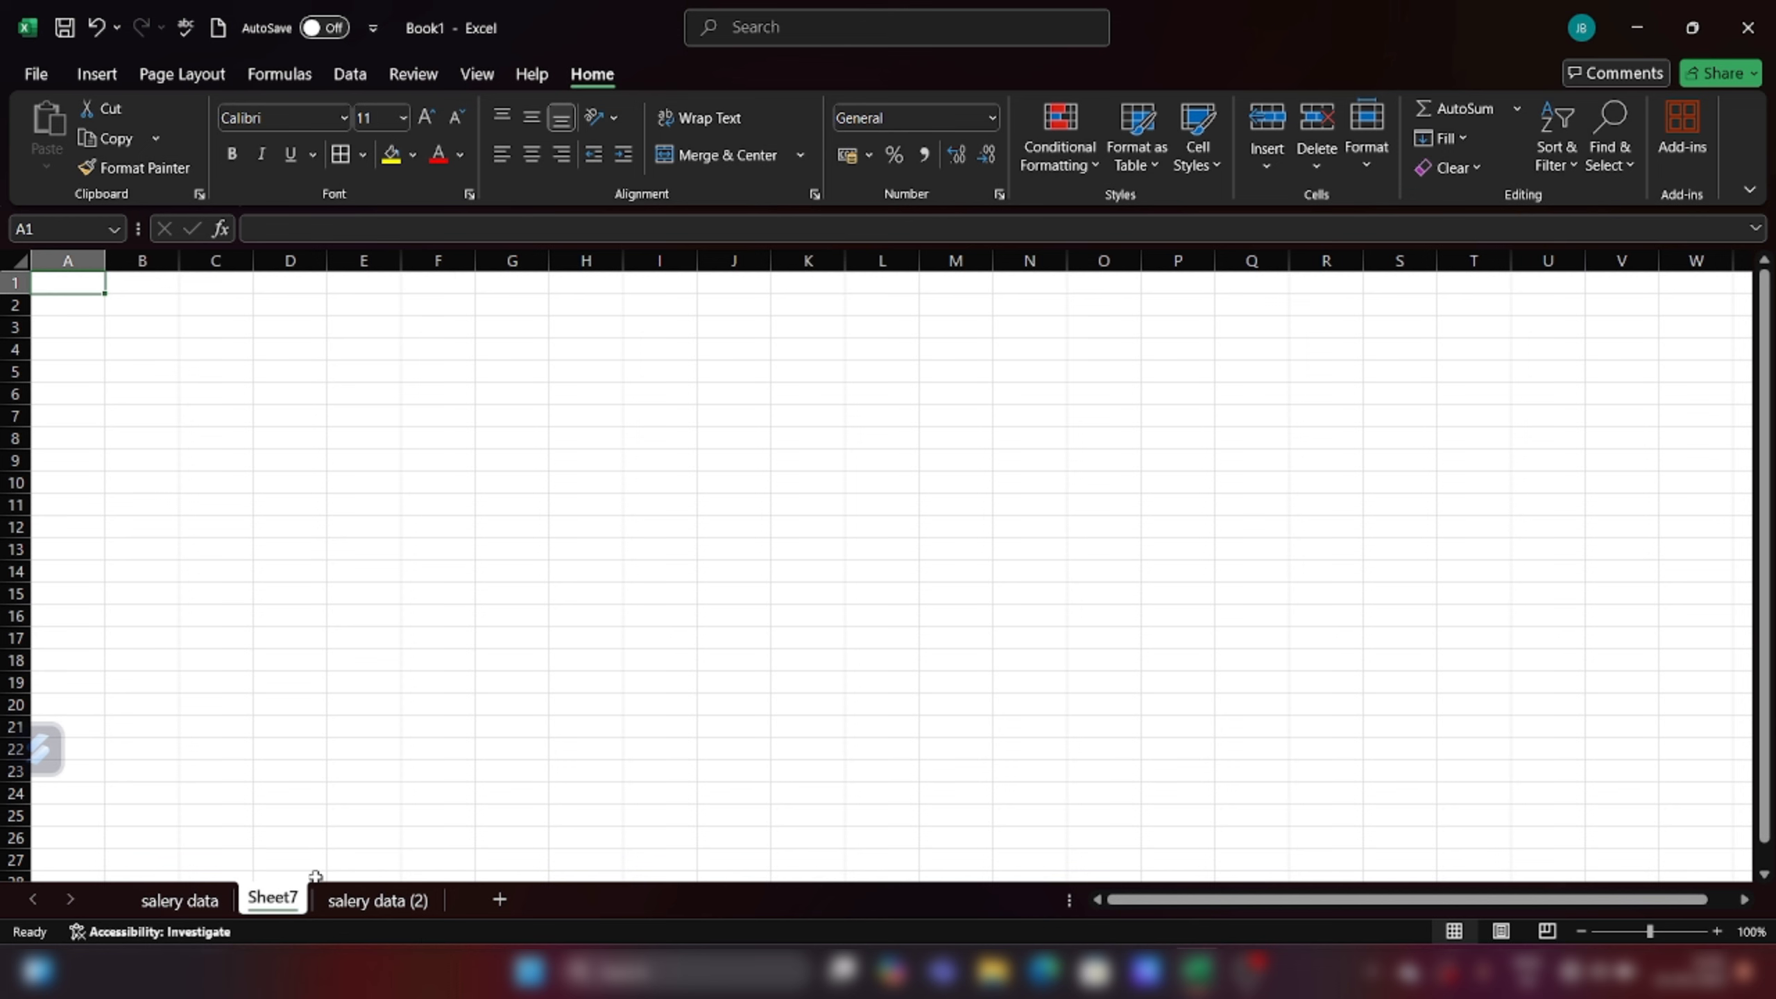
pyautogui.click(365, 901)
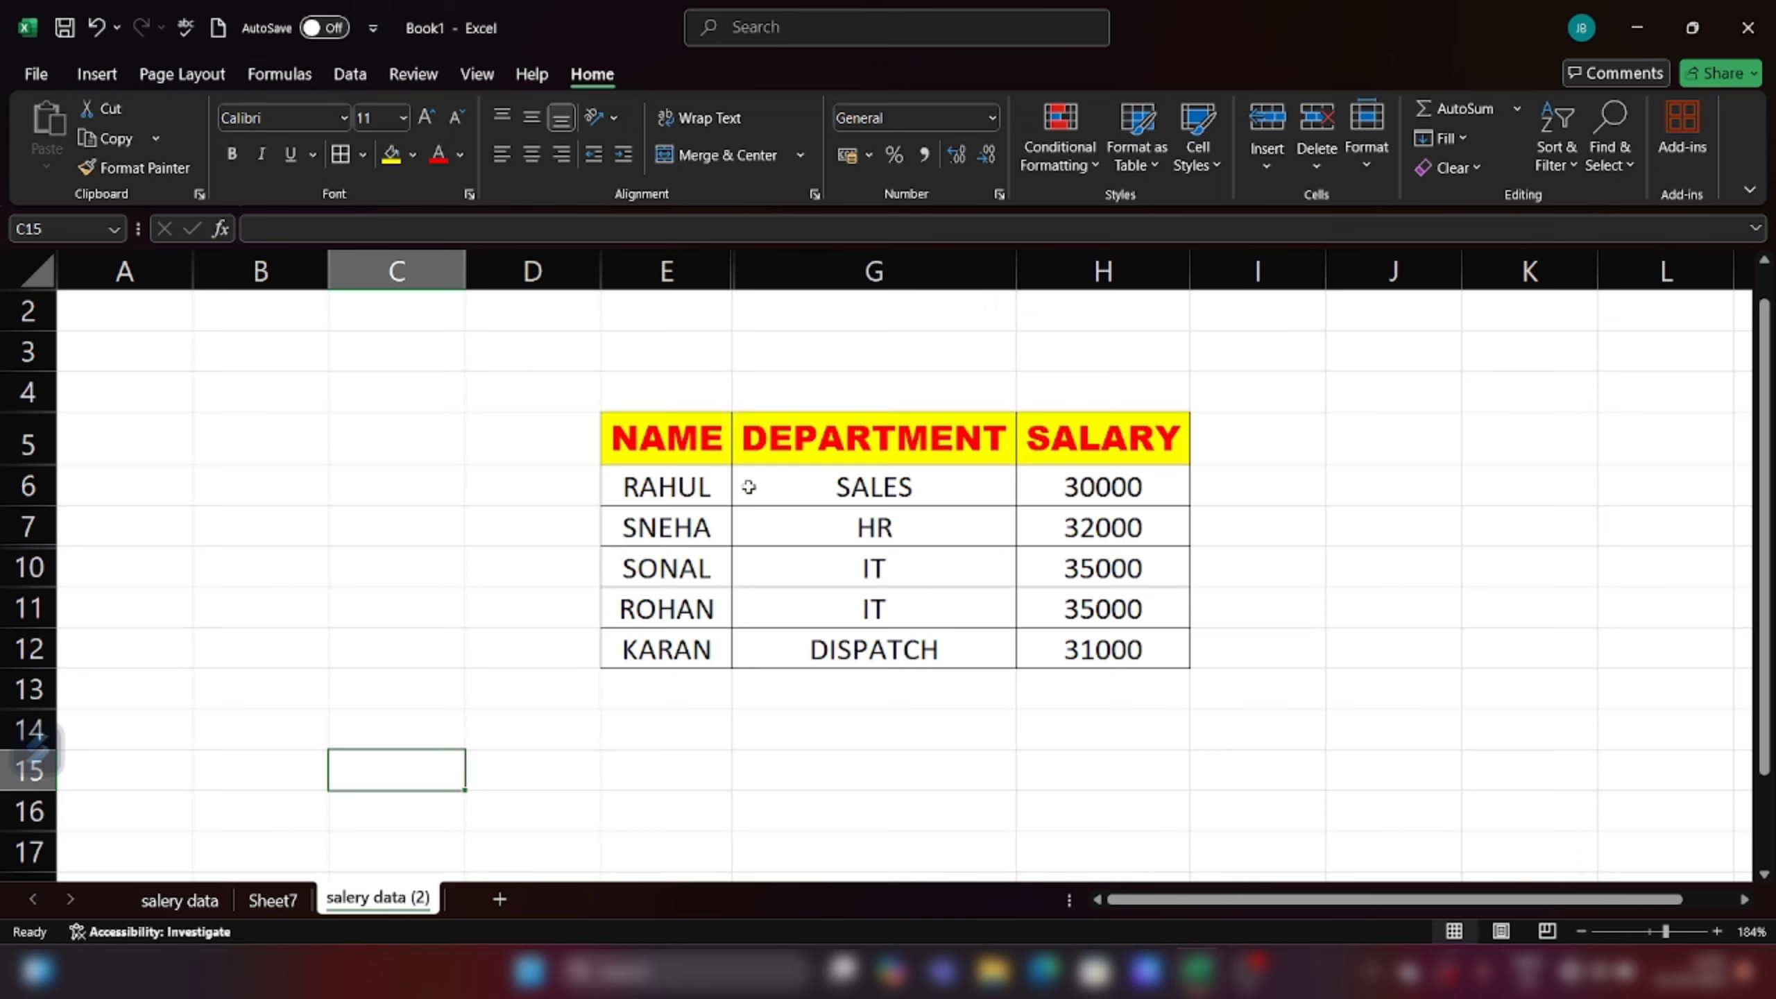
# Step: Protect the 'salery data (2)' sheet with a password, entering it twice
pyautogui.click(1361, 168)
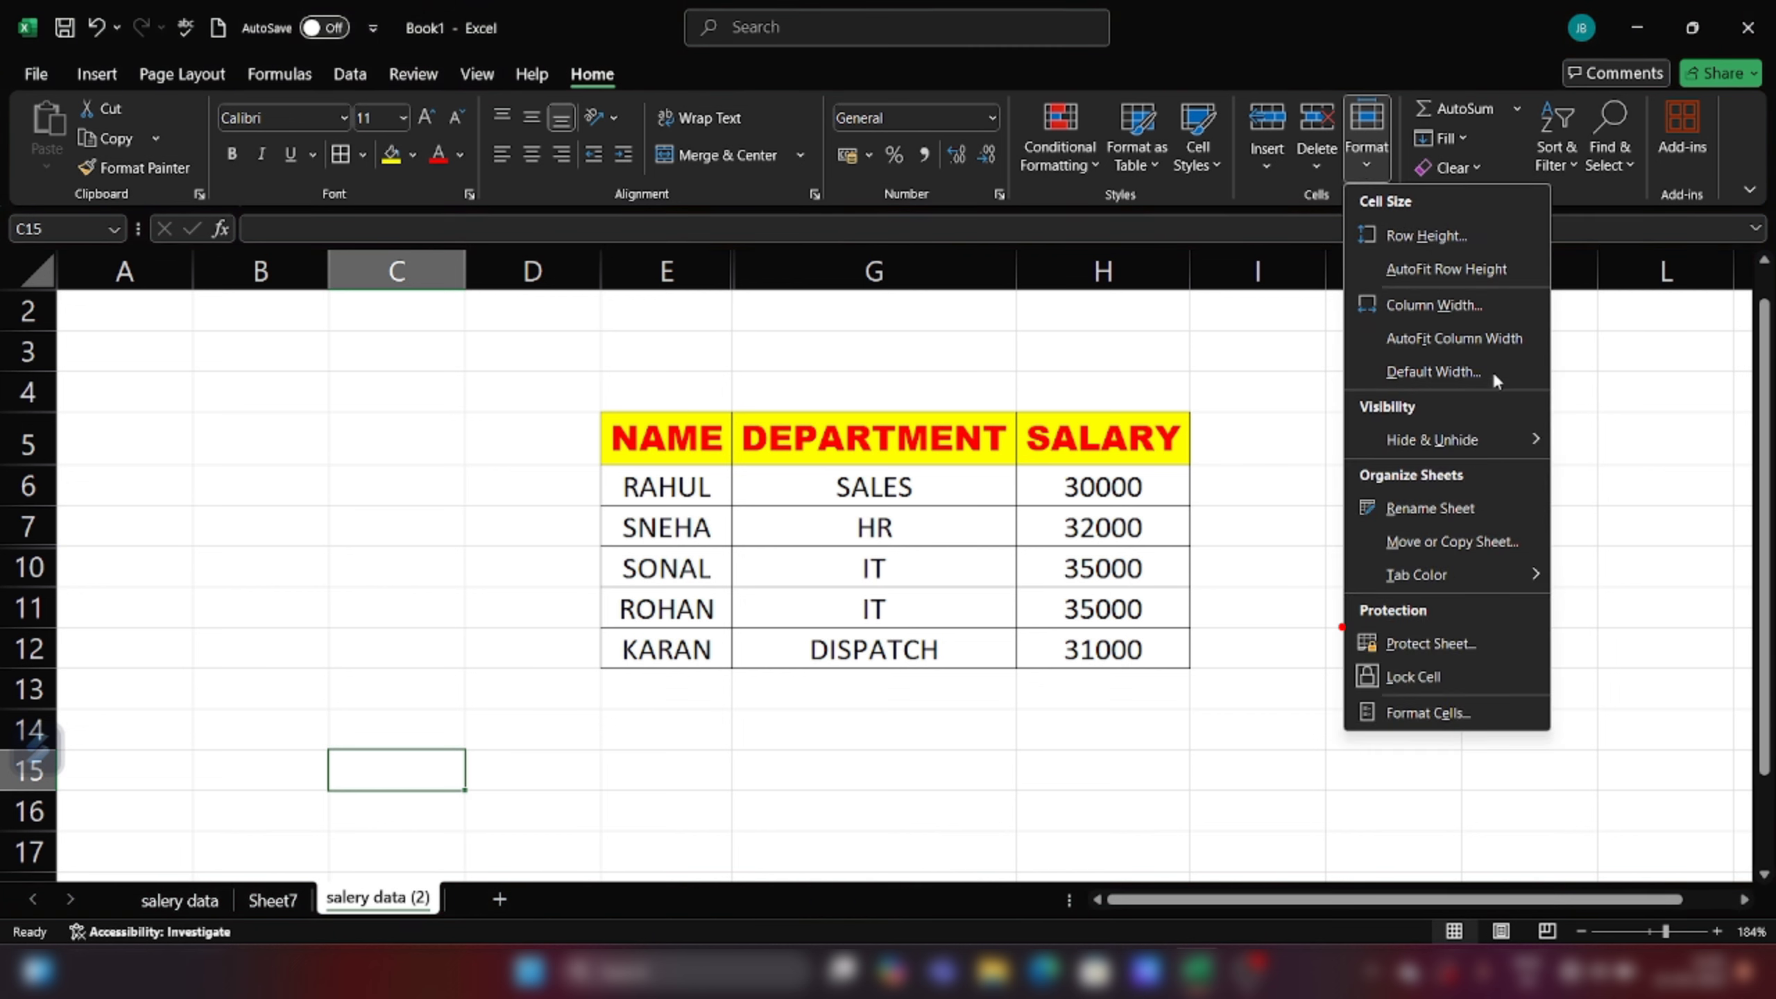
pyautogui.click(1428, 642)
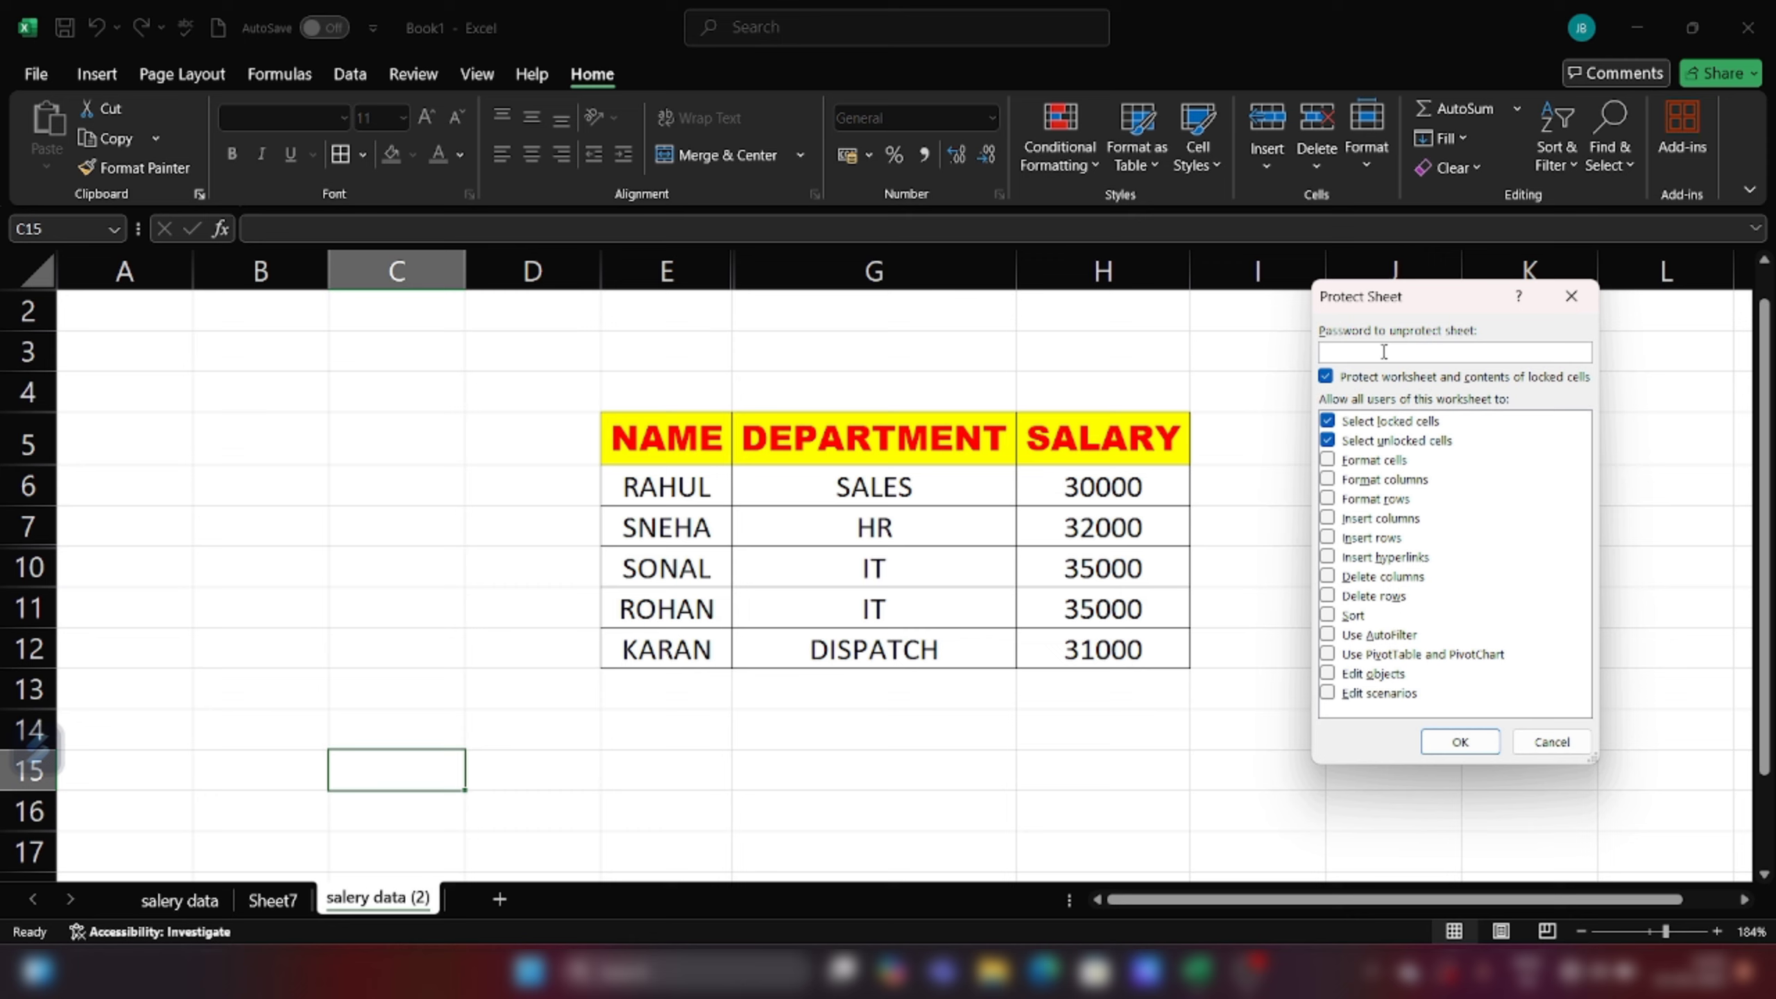
pyautogui.write('1234')
pyautogui.press('Return')
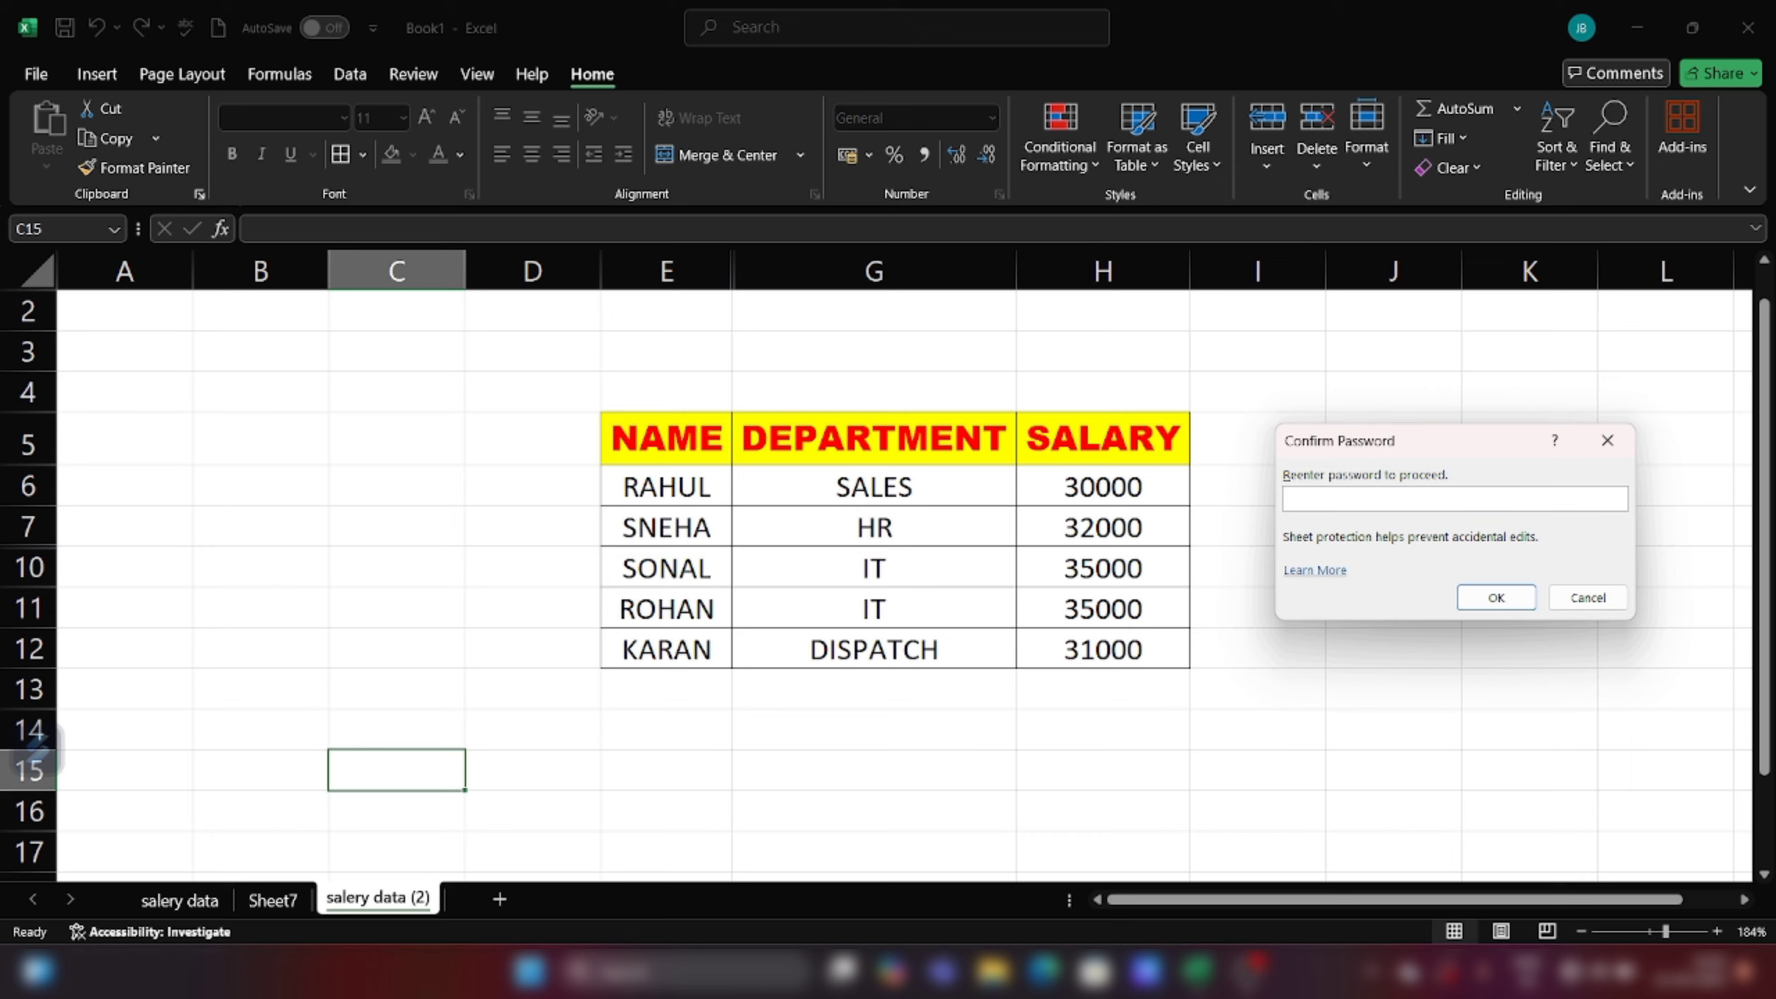
pyautogui.write('1234')
pyautogui.click(1475, 597)
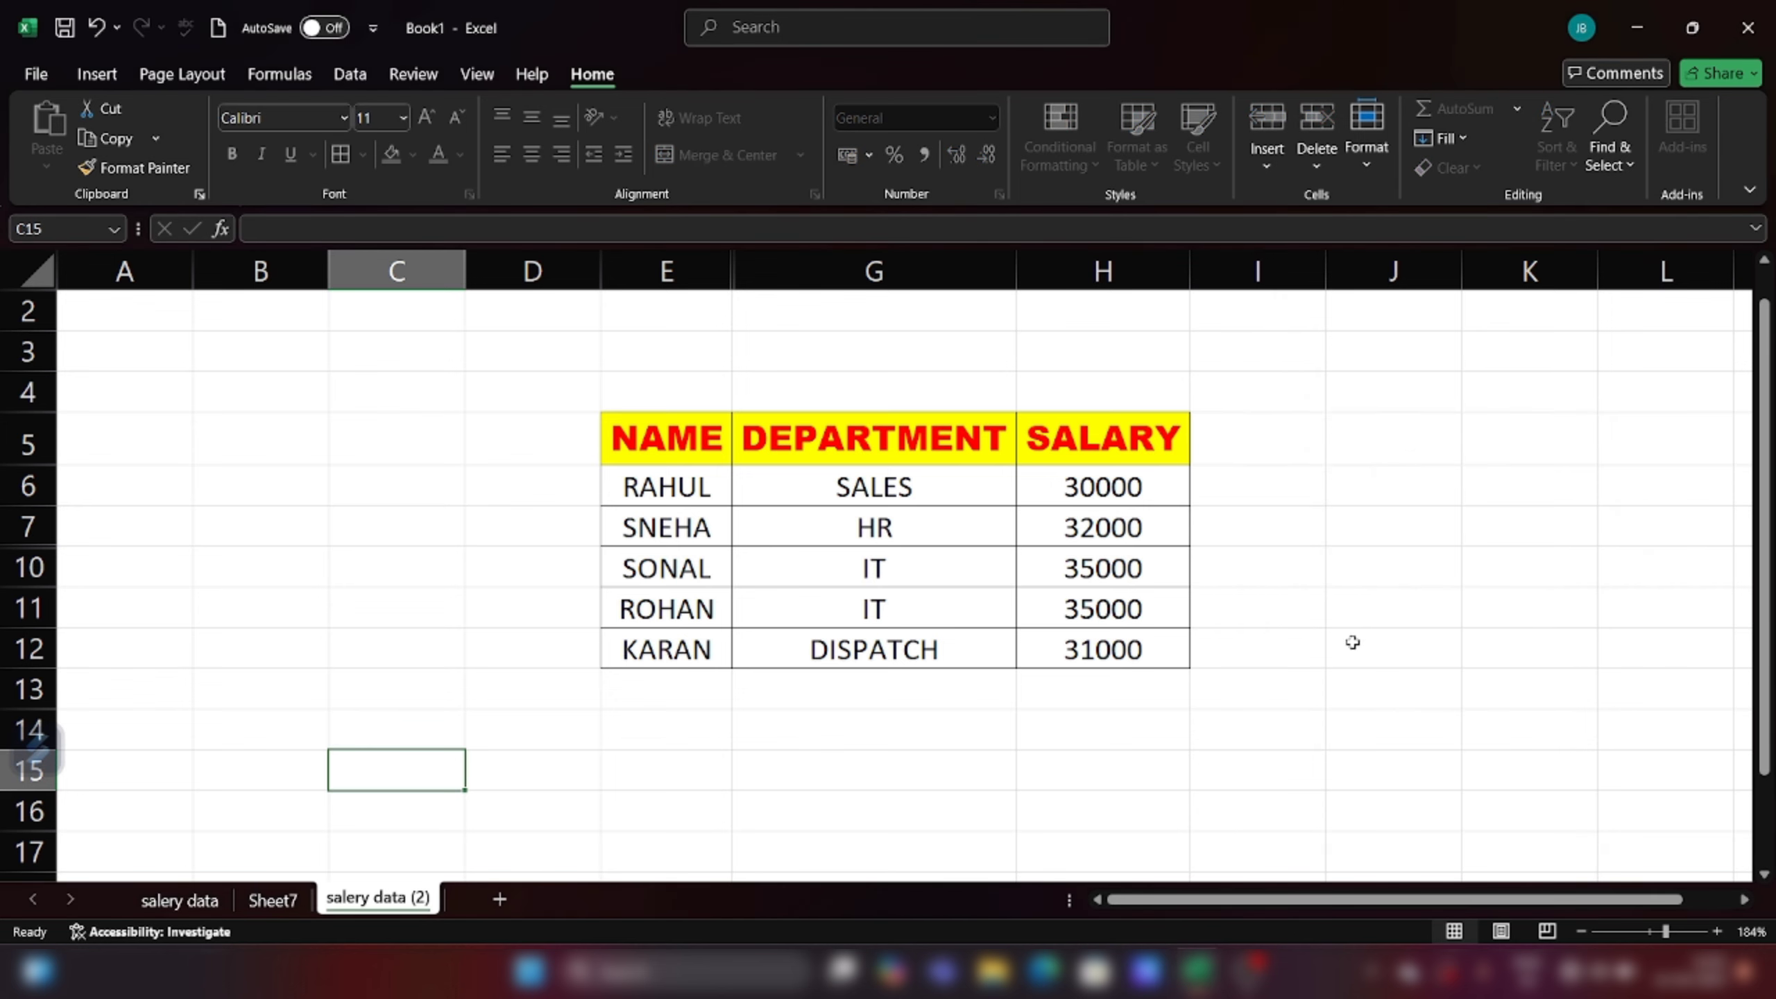
# Step: Select a cell beside the table and move toward SNEHA's salary in H7
pyautogui.click(1349, 643)
pyautogui.press('Left')
pyautogui.press('Left')
pyautogui.press('Up')
pyautogui.press('Up')
pyautogui.press('Up')
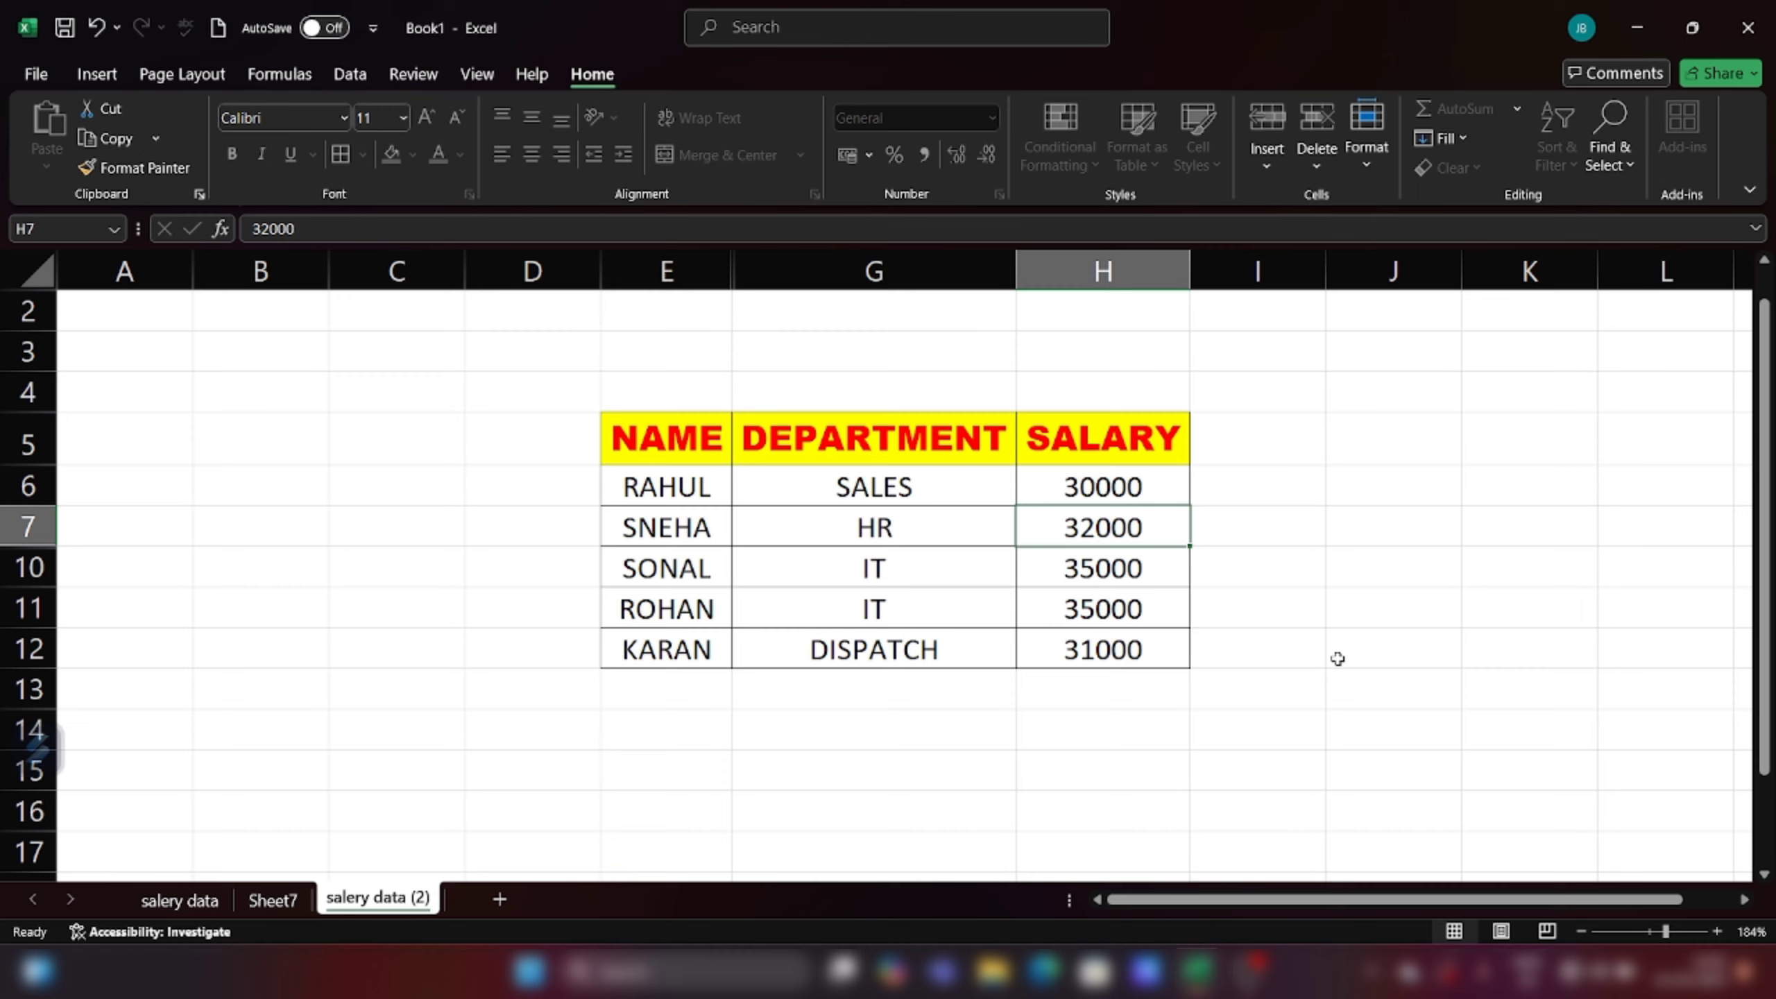
pyautogui.click(1144, 572)
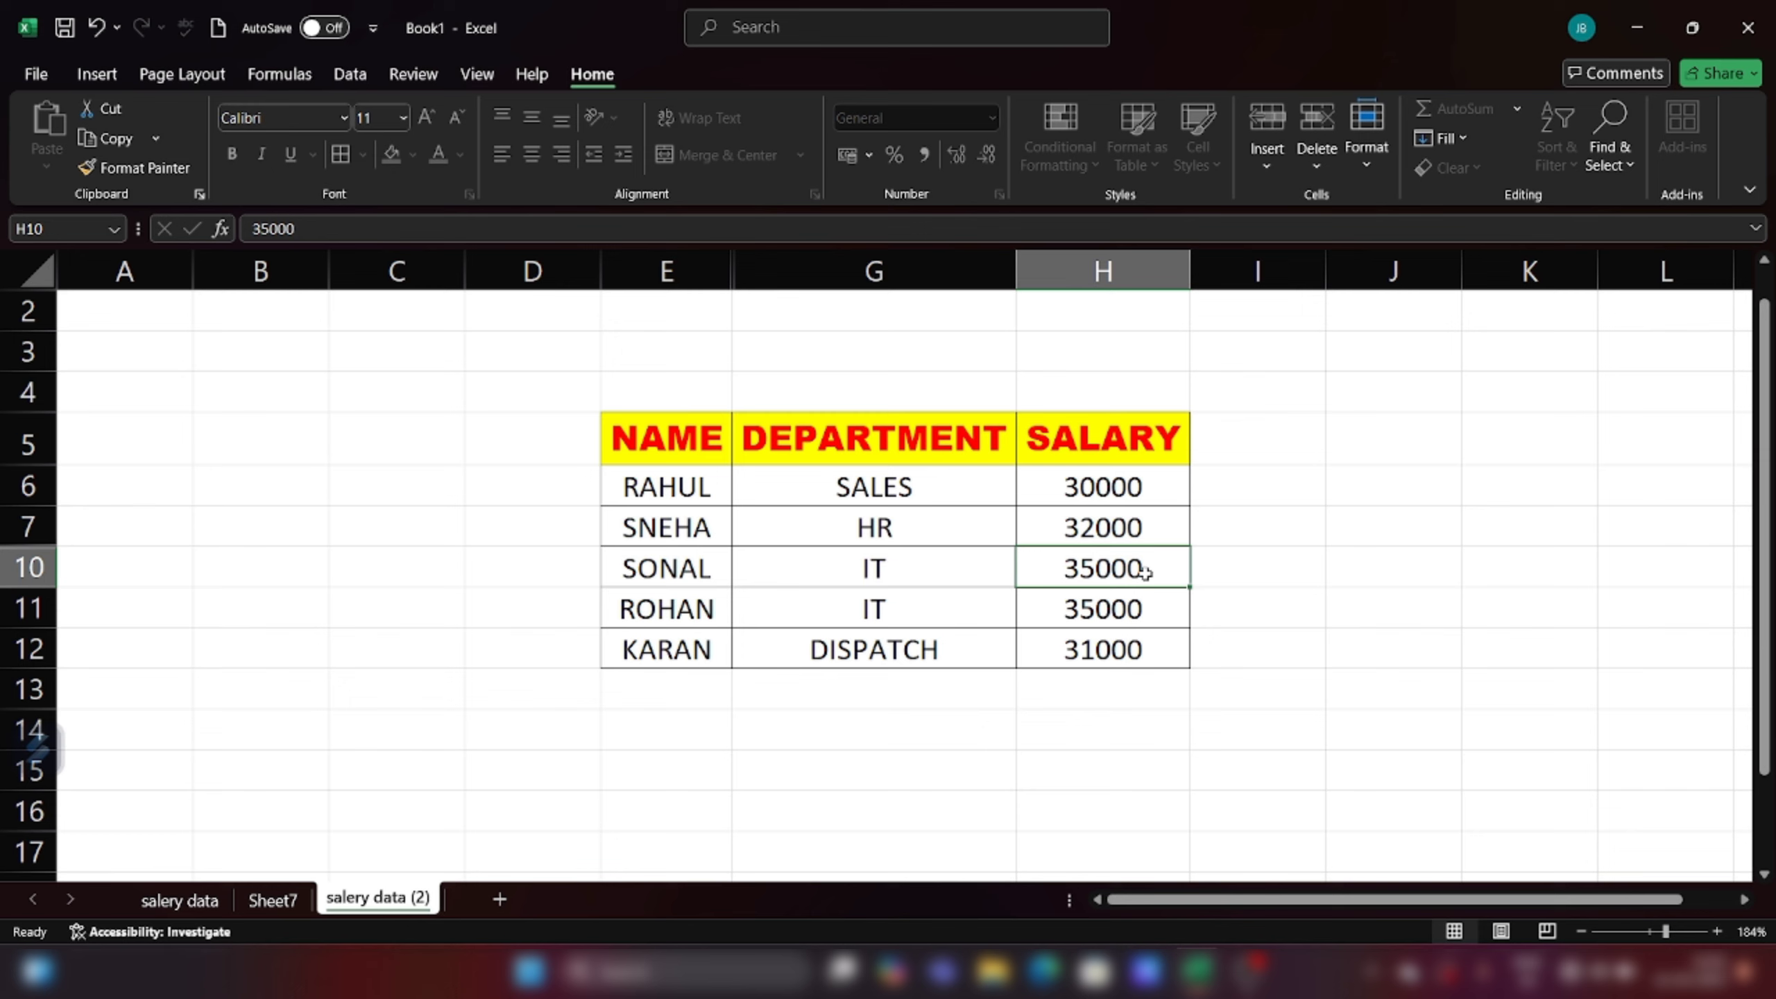
pyautogui.doubleClick(1145, 572)
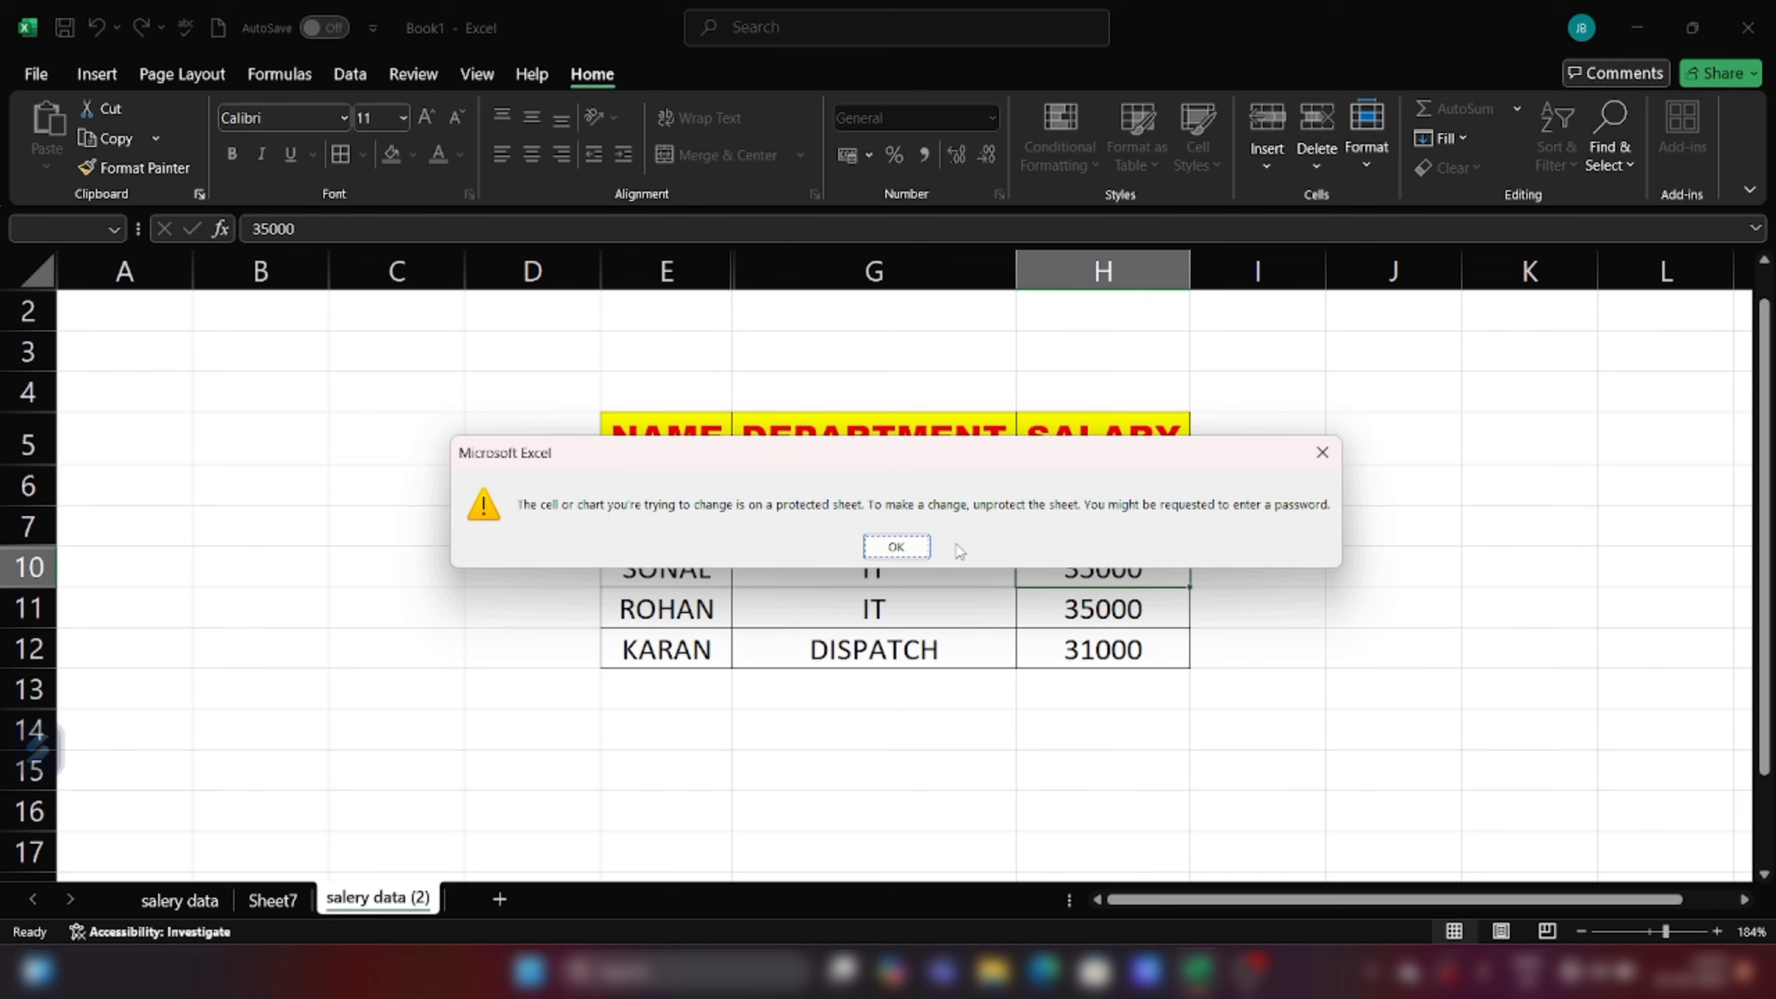
pyautogui.click(881, 549)
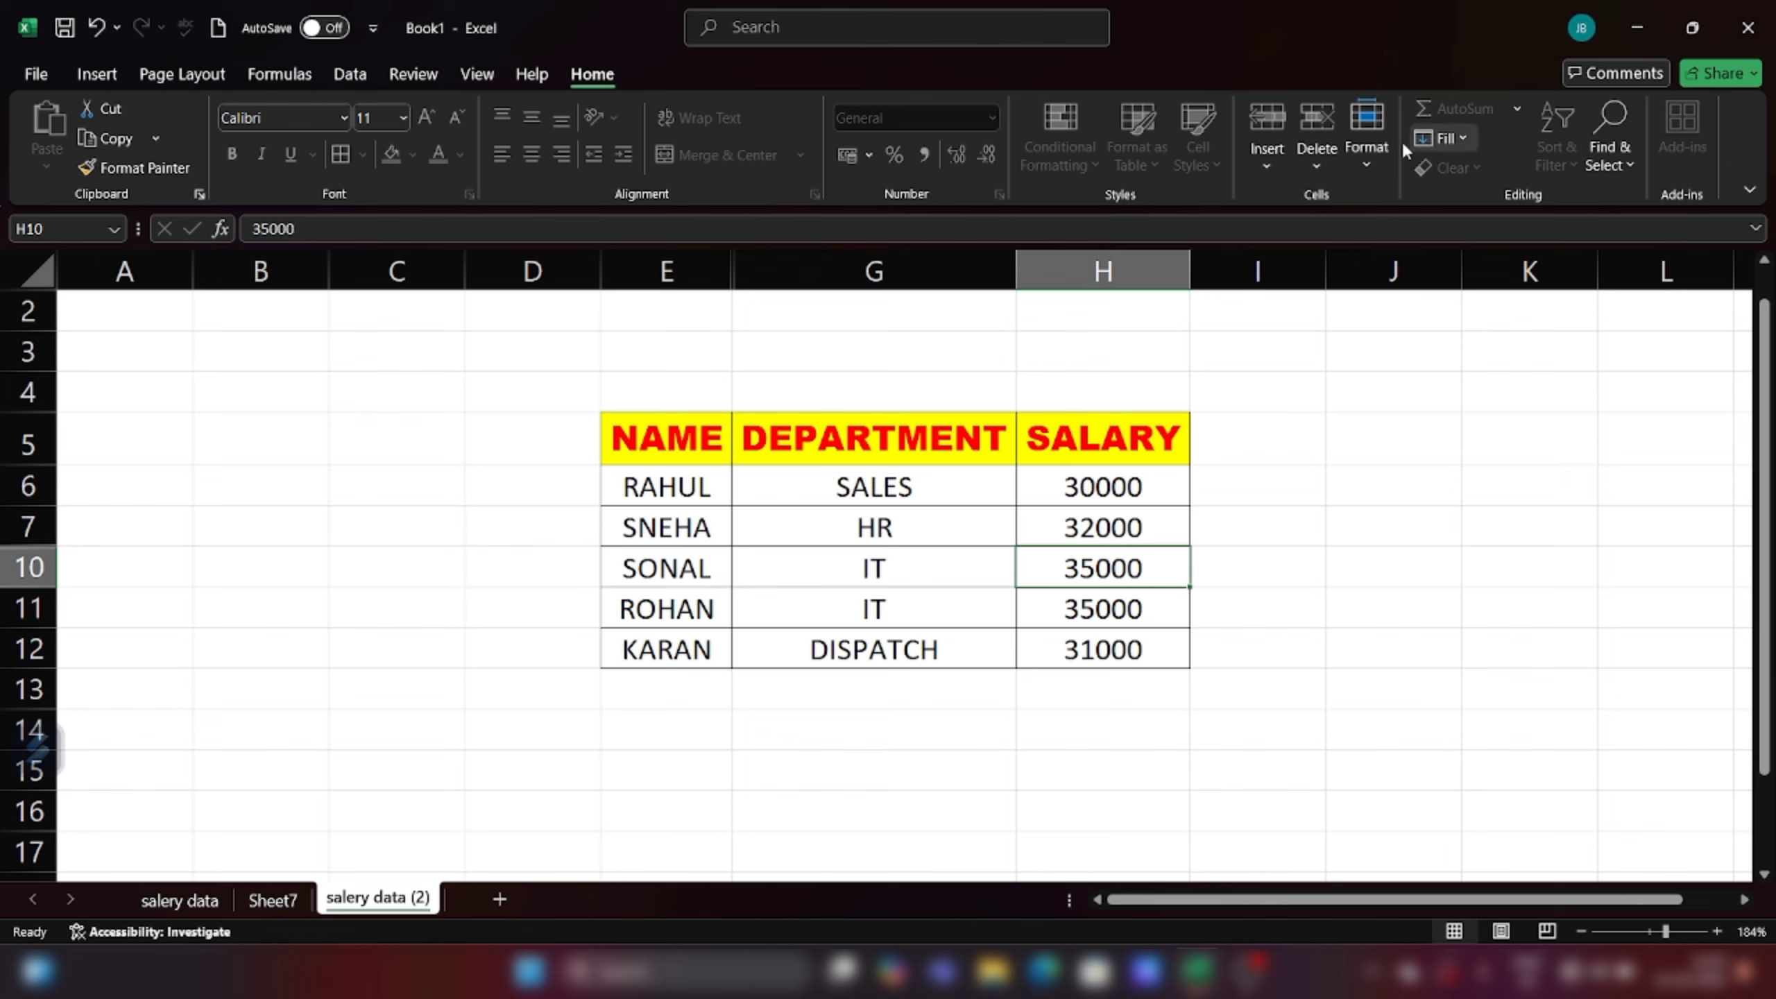
# Step: Unprotect the sheet with its password and change SONAL's salary in H10 to 40000
pyautogui.click(1369, 156)
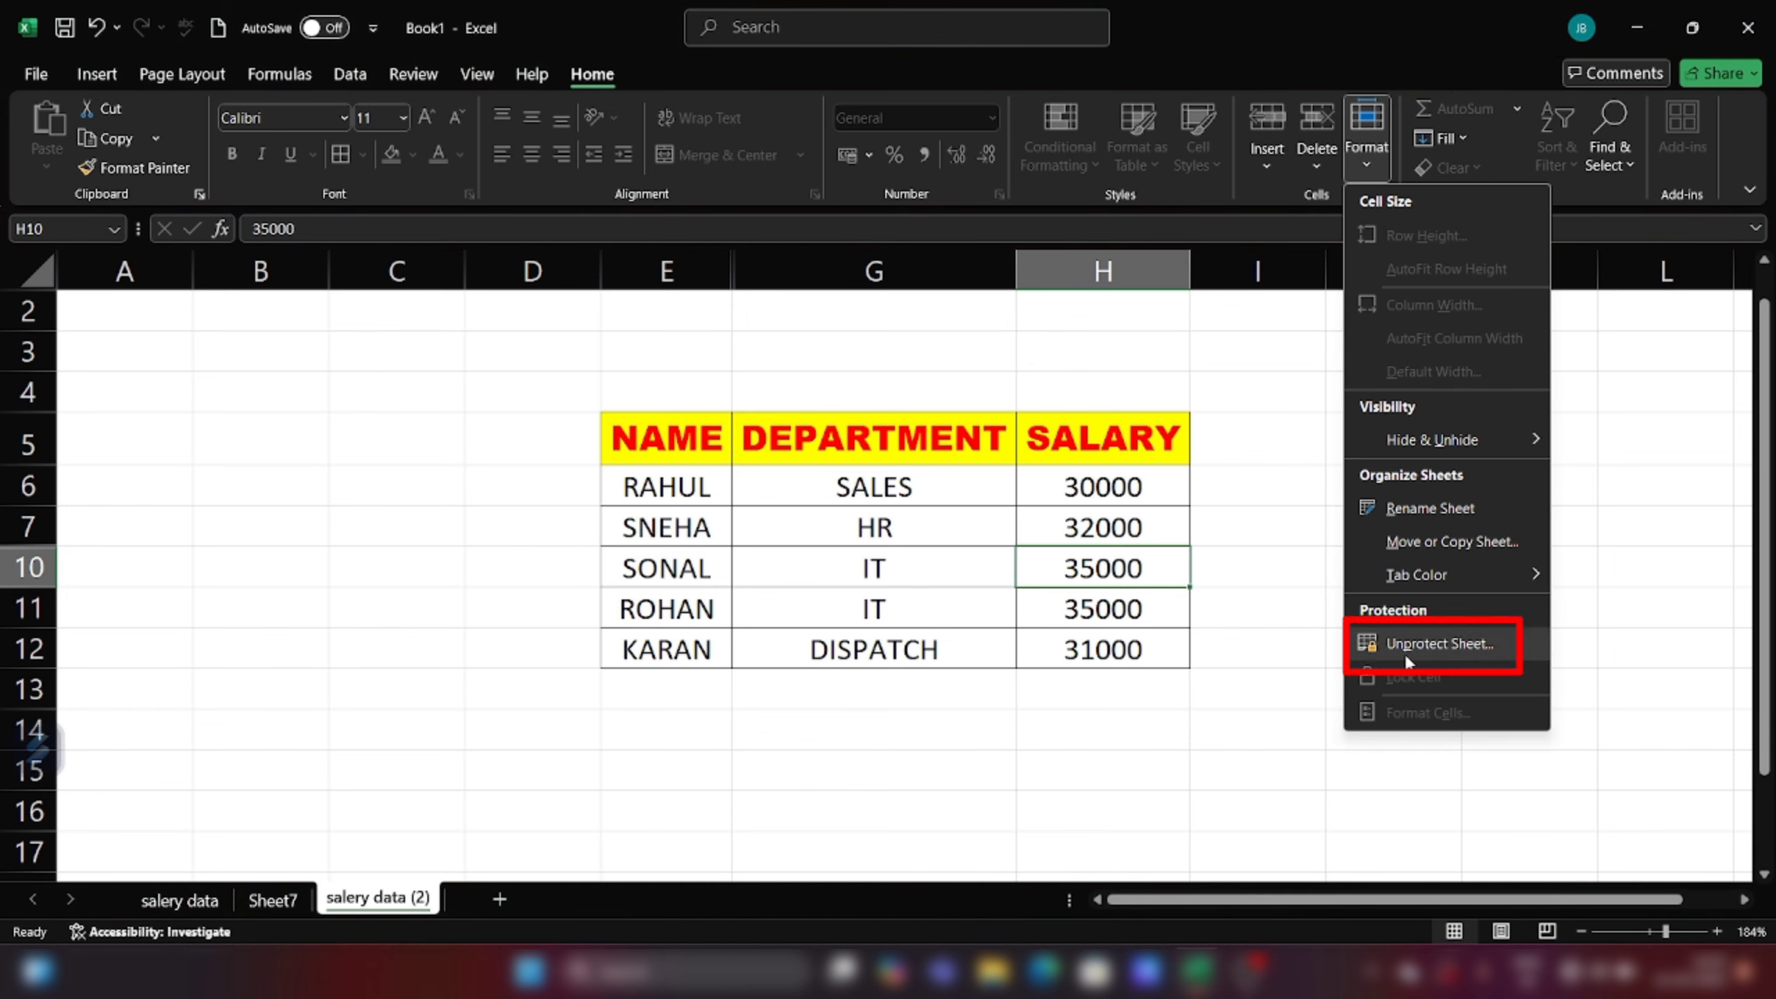
pyautogui.click(1449, 652)
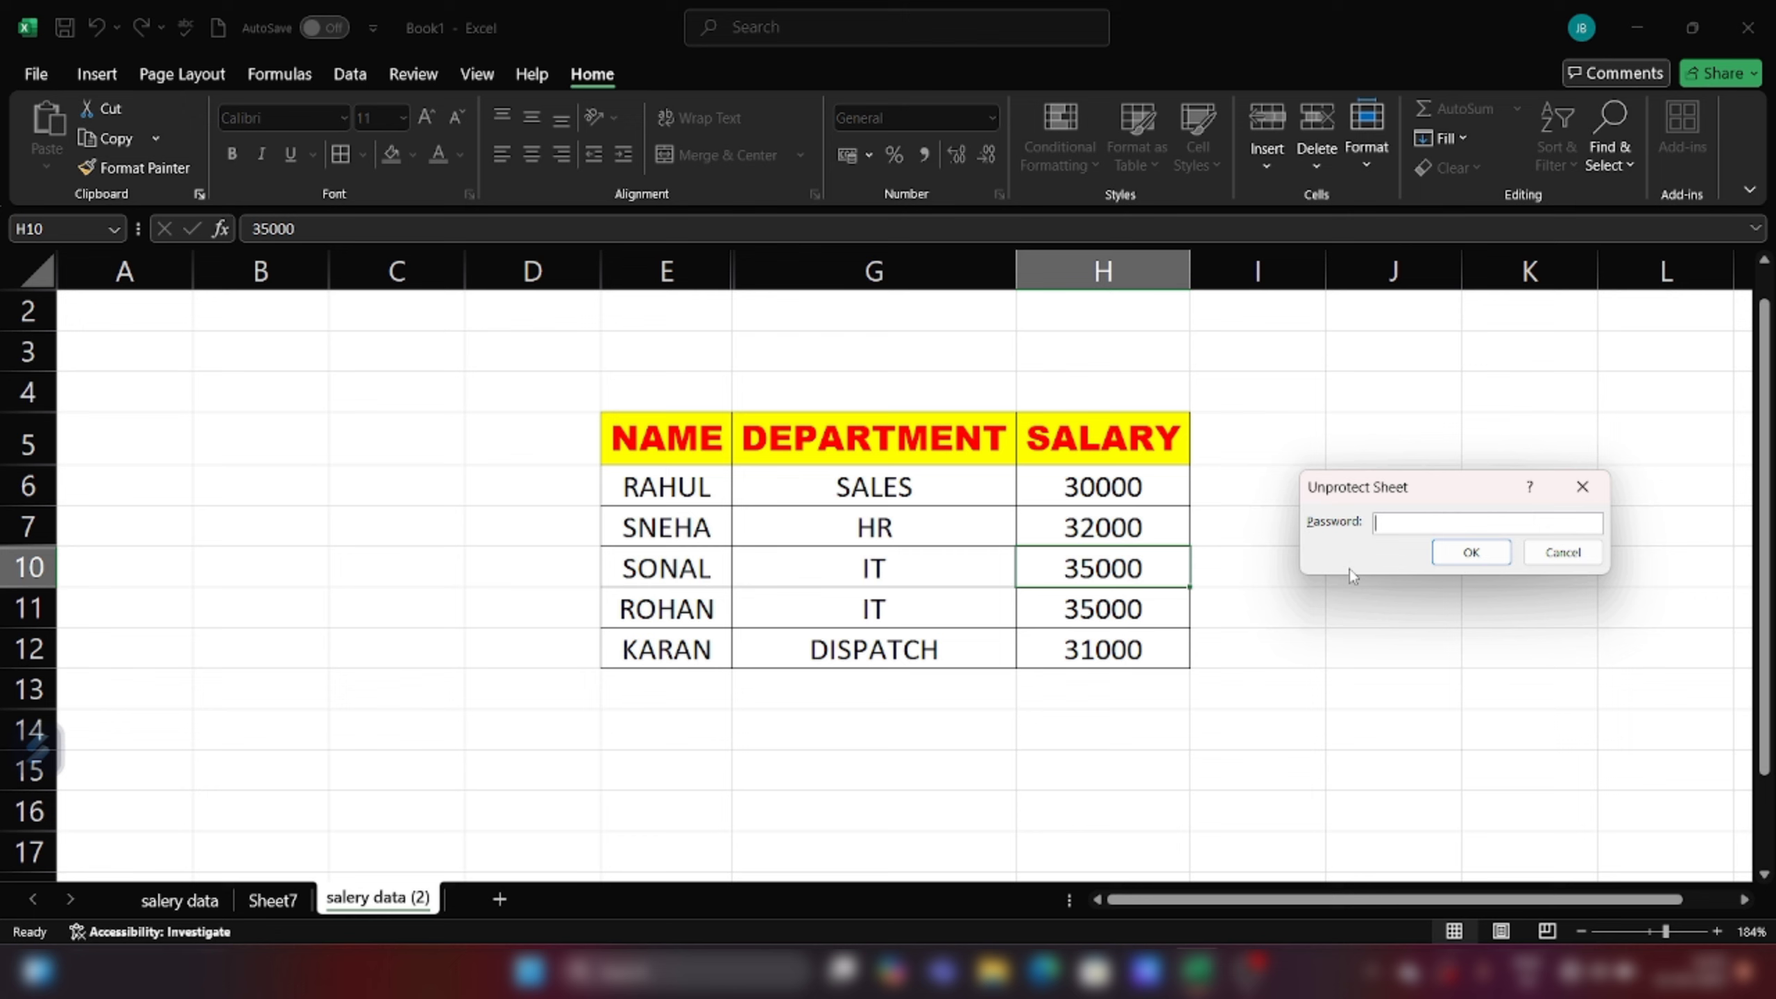
pyautogui.write('1234')
pyautogui.press('Return')
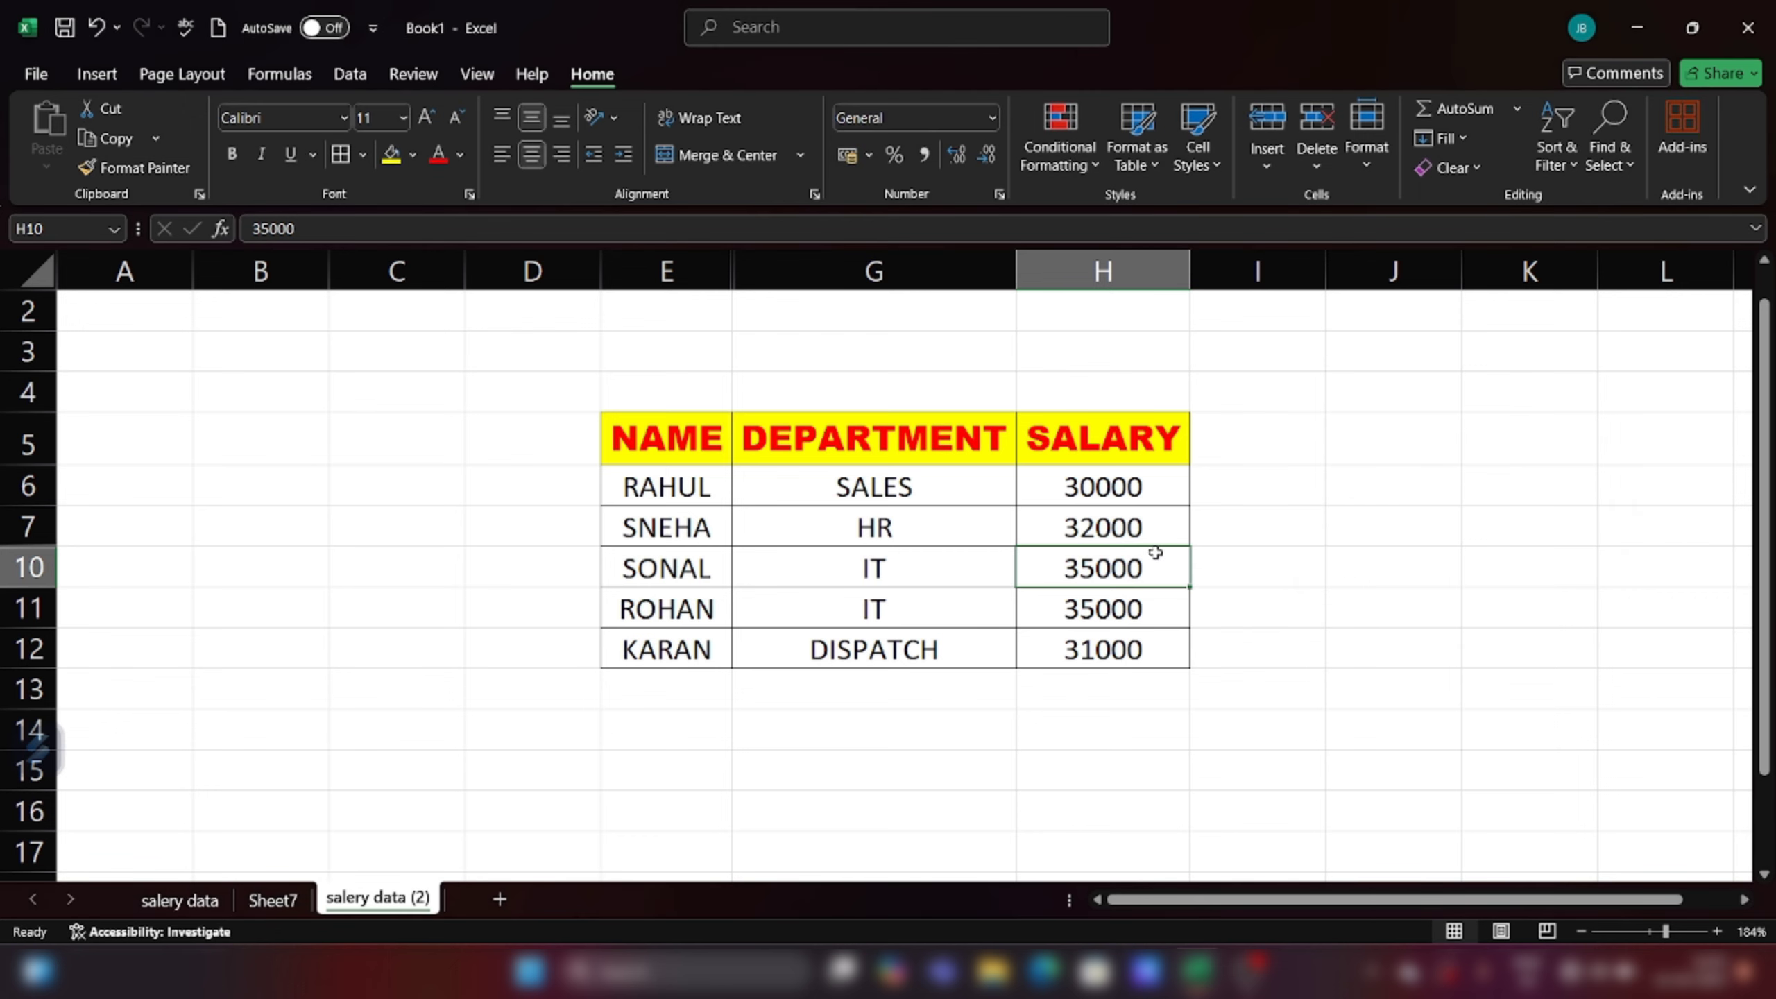
pyautogui.write('40000')
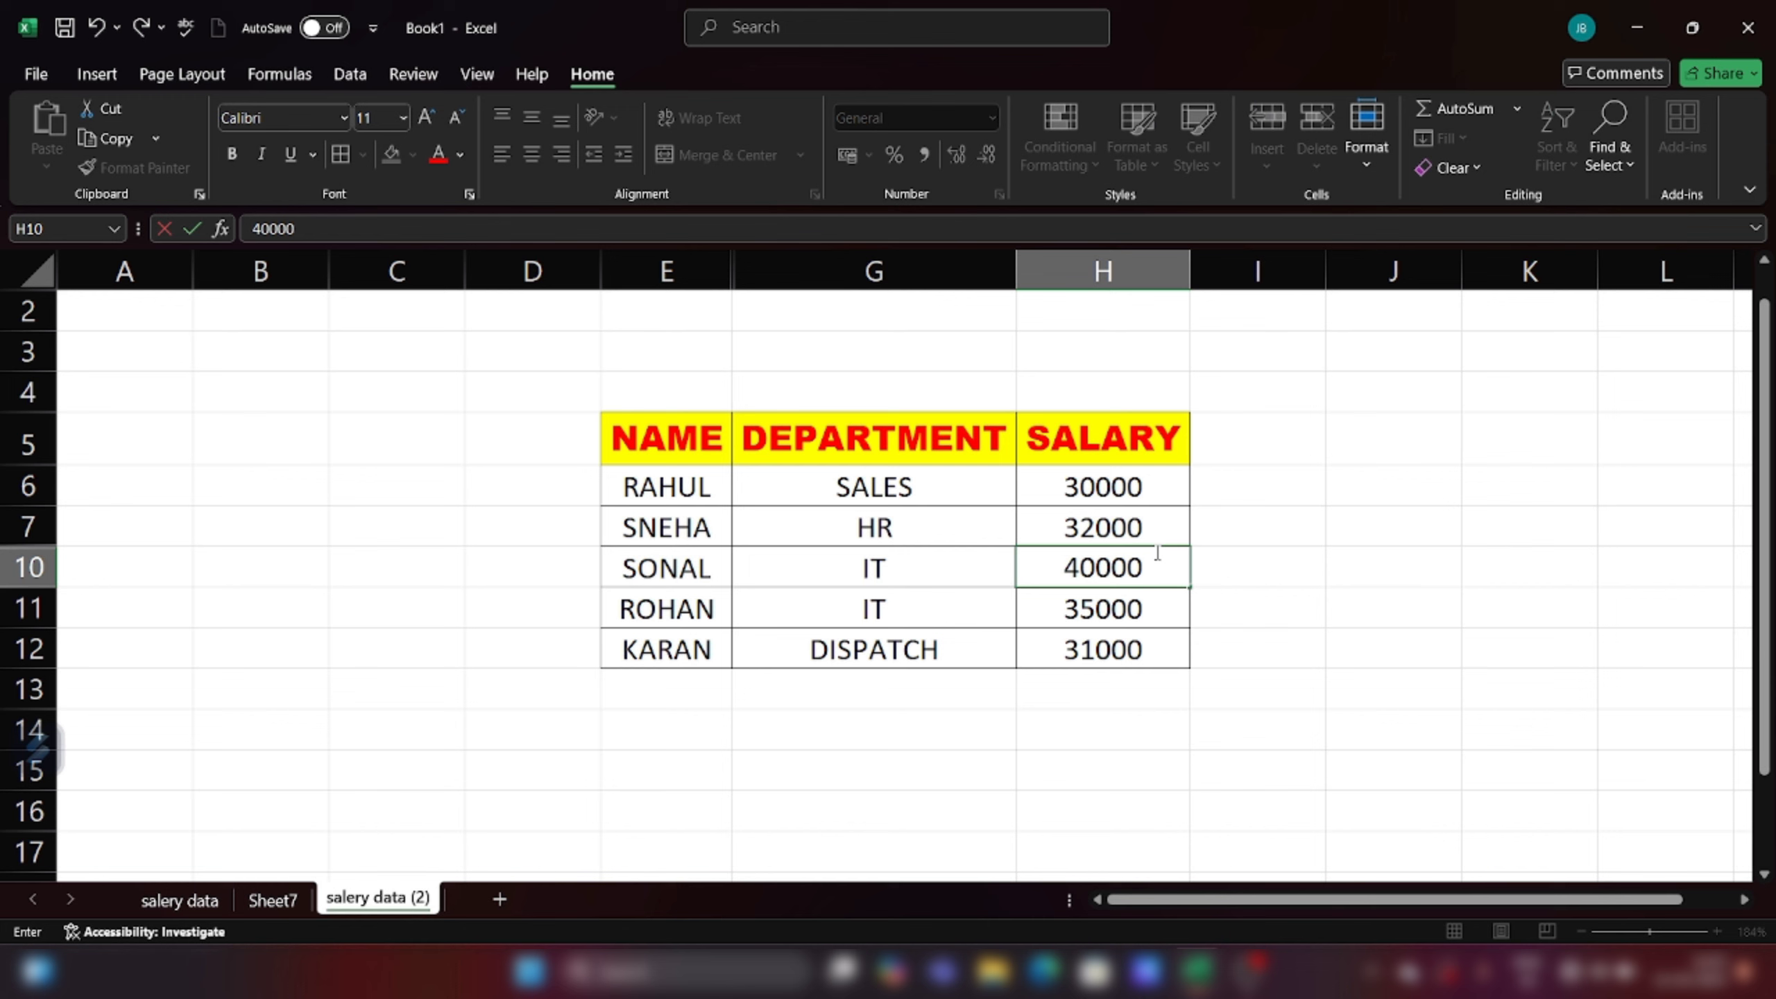
pyautogui.press('Return')
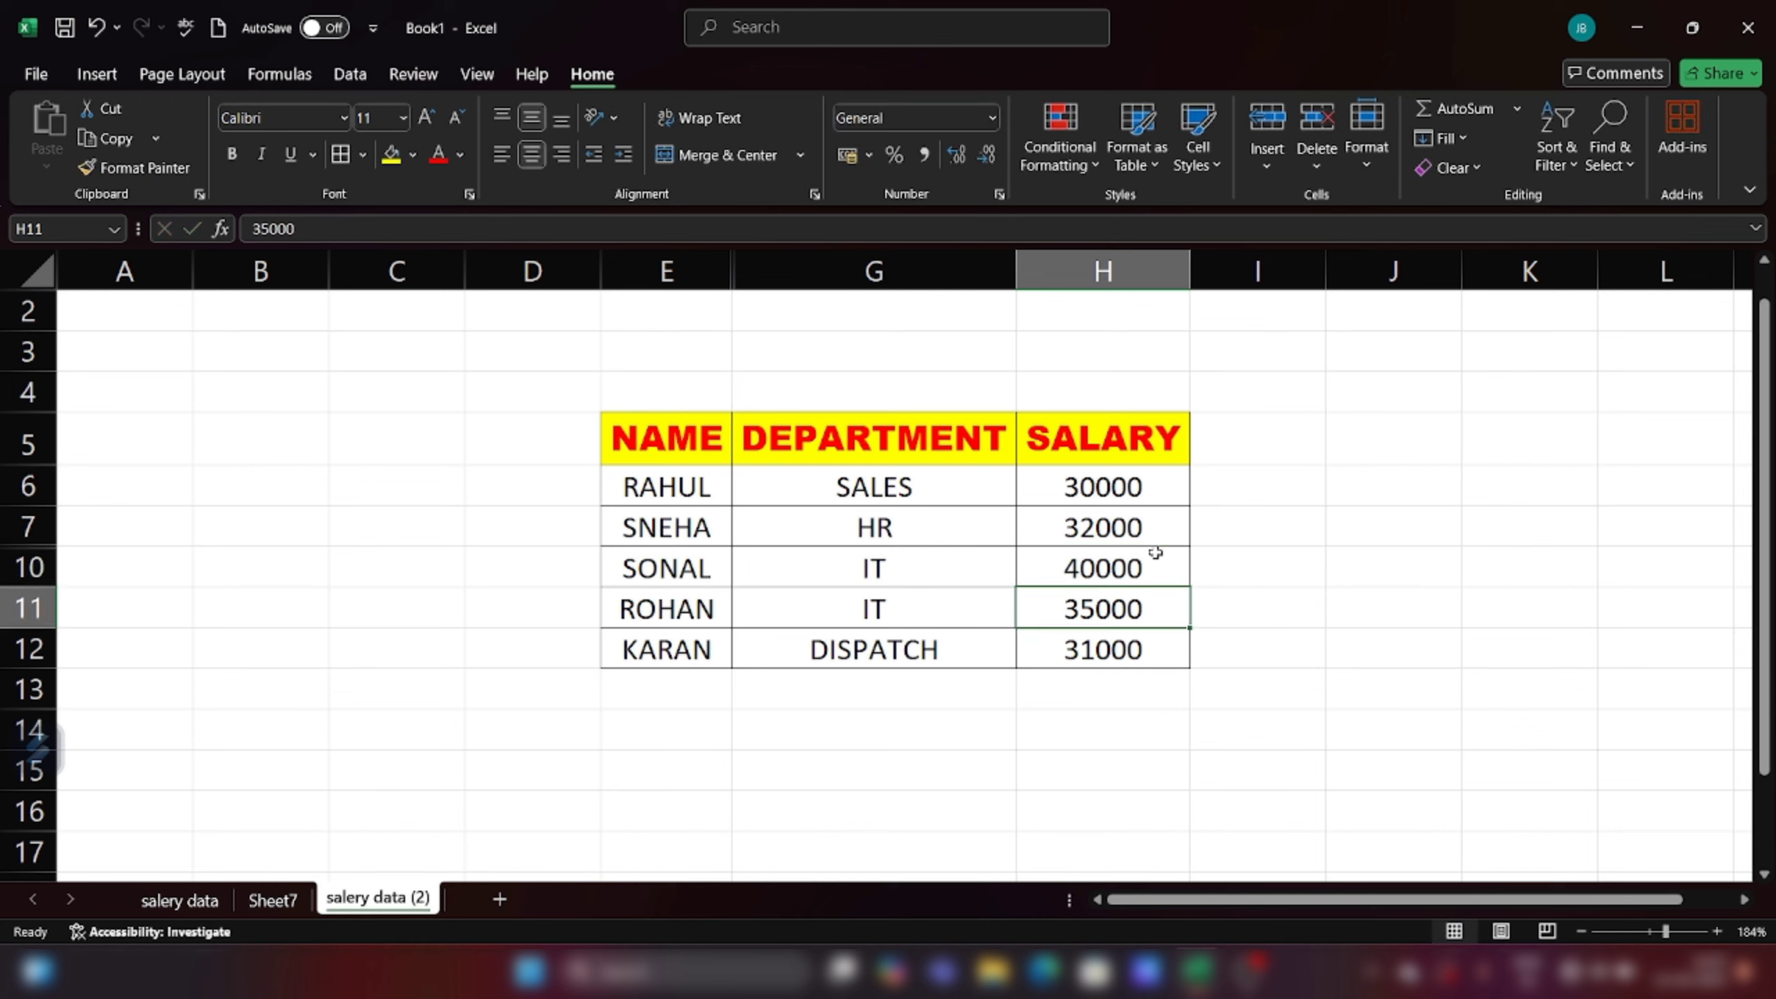